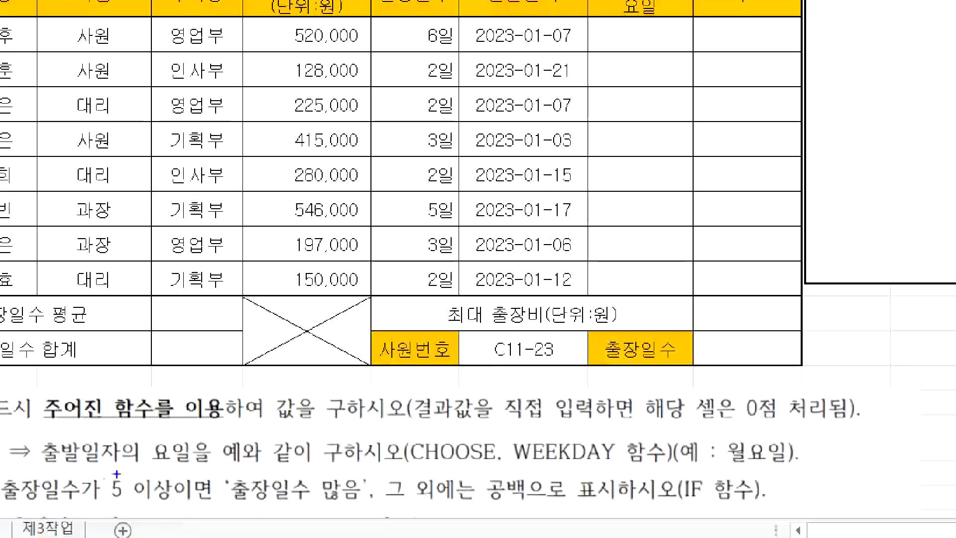
left_click_drag(52, 471, 457, 471)
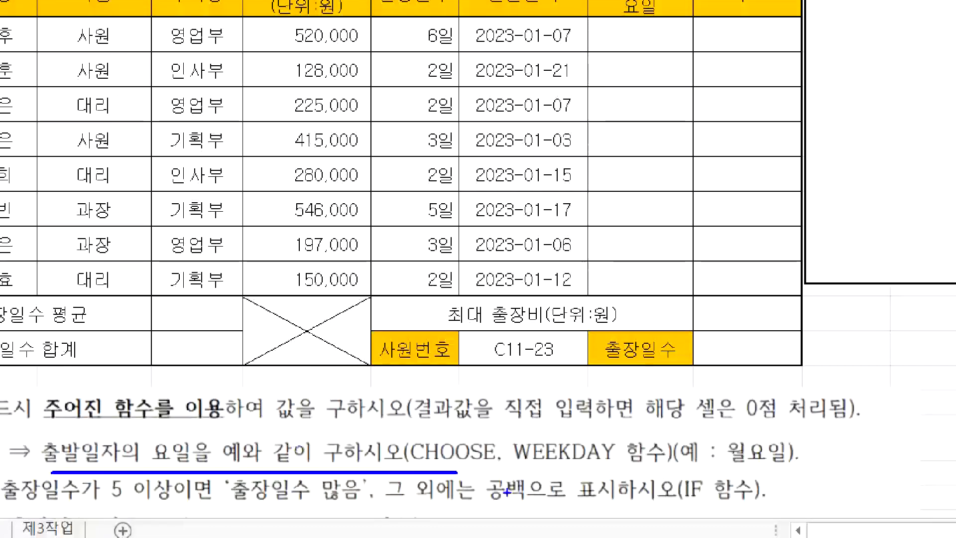
left_click_drag(408, 432, 502, 480)
mouse_move(508, 431)
left_mouse_down()
mouse_move(569, 461)
mouse_move(659, 481)
left_mouse_up()
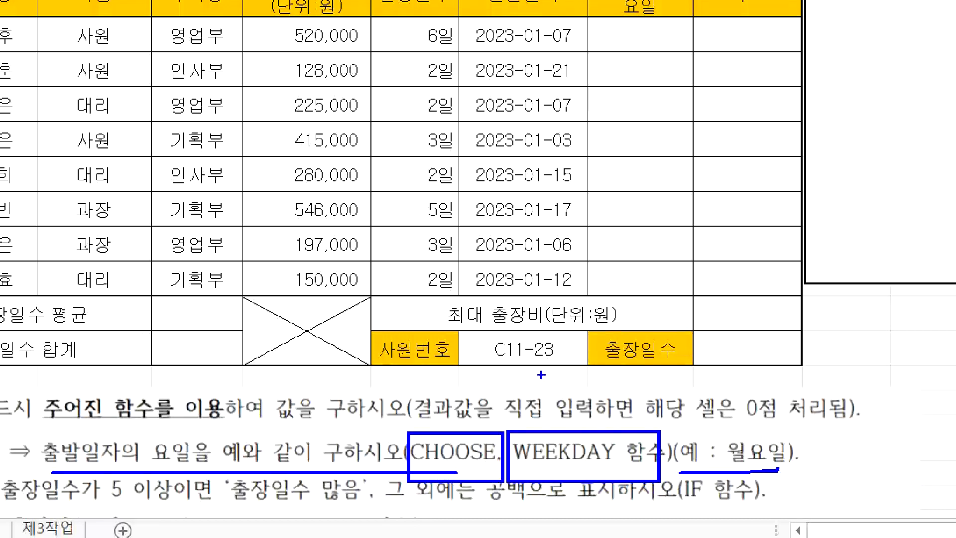
key("Escape")
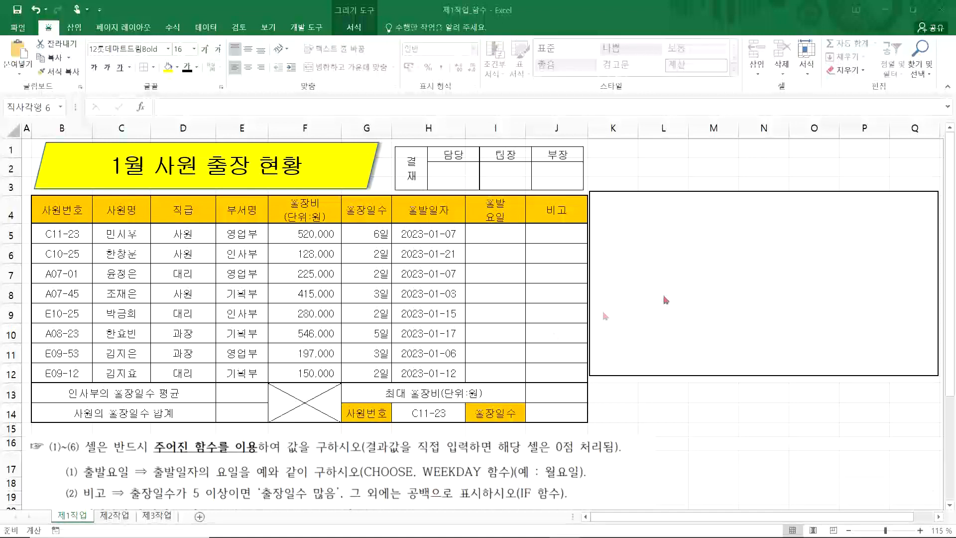
Write the syntax note "=choose(번호,값1,값2,값3......)" in the empty rectangle beside the table
left_click(728, 274)
type("=ch")
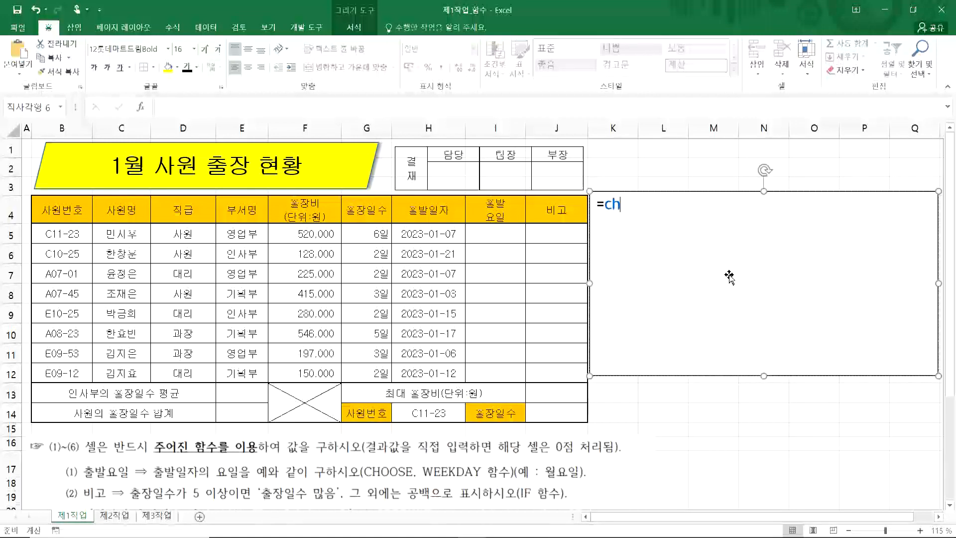
type("oose(번호,값")
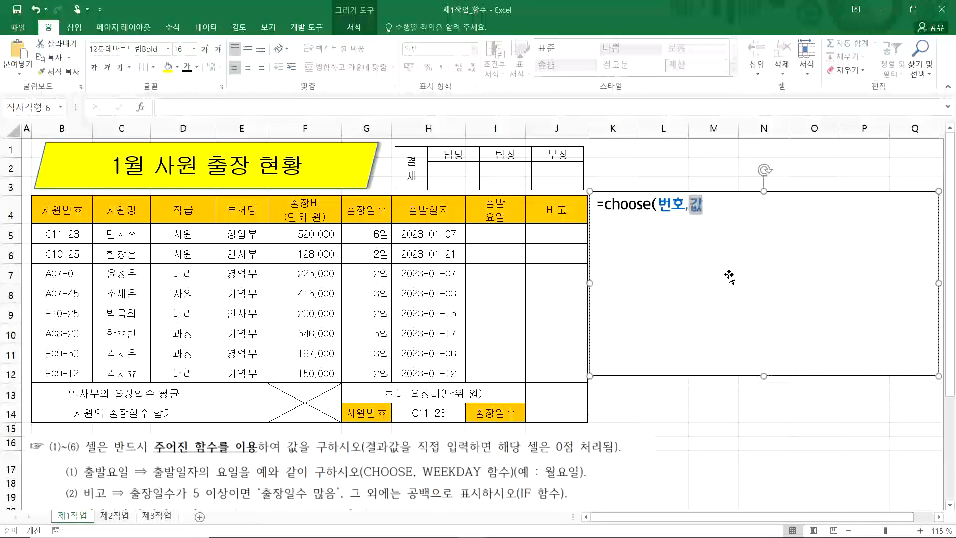
type("1,값지2")
key("BackSpace")
key("BackSpace")
key("BackSpace")
type("값2,값3......)")
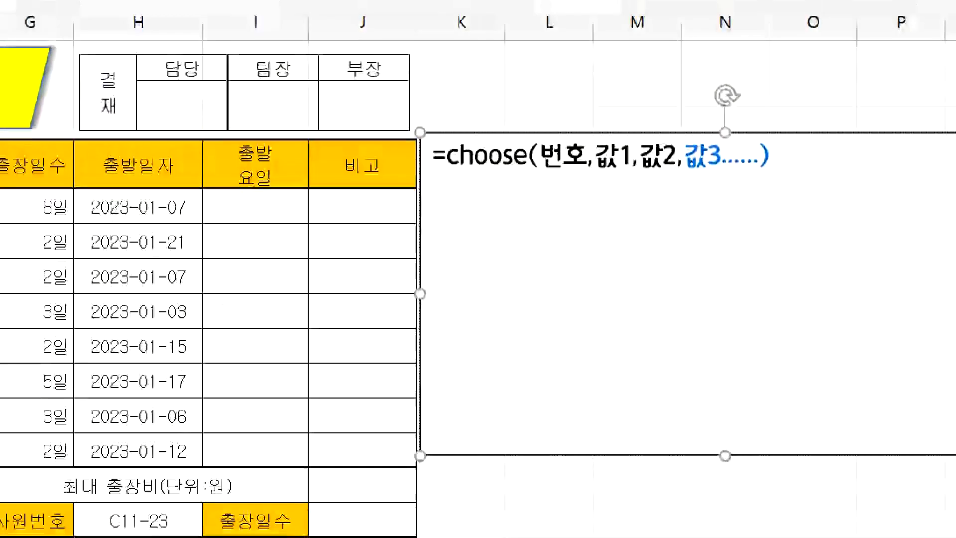
left_click_drag(560, 101, 560, 141)
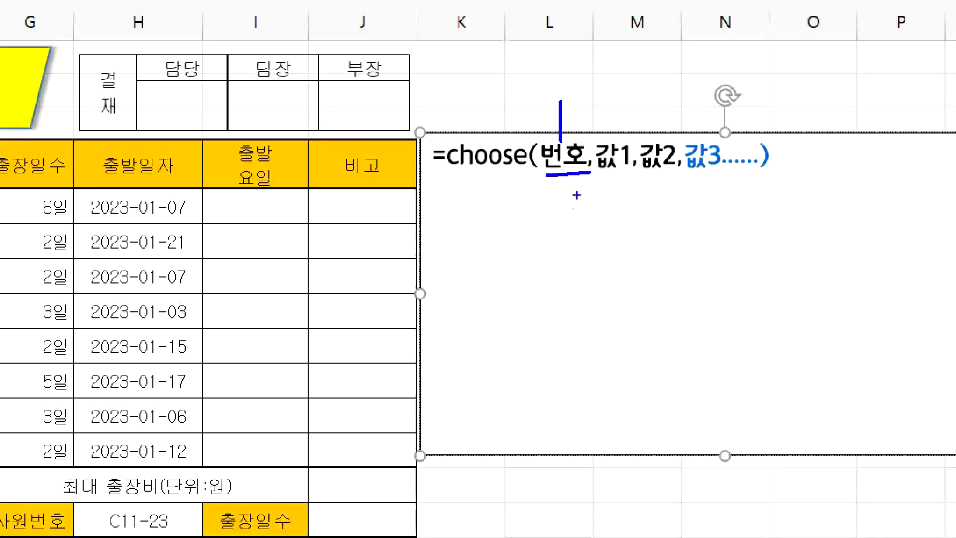
mouse_move(601, 176)
left_mouse_down()
mouse_move(640, 144)
mouse_move(589, 164)
left_mouse_up()
left_click_drag(545, 95, 553, 135)
mouse_move(647, 137)
left_mouse_down()
mouse_move(673, 170)
mouse_move(647, 134)
left_mouse_up()
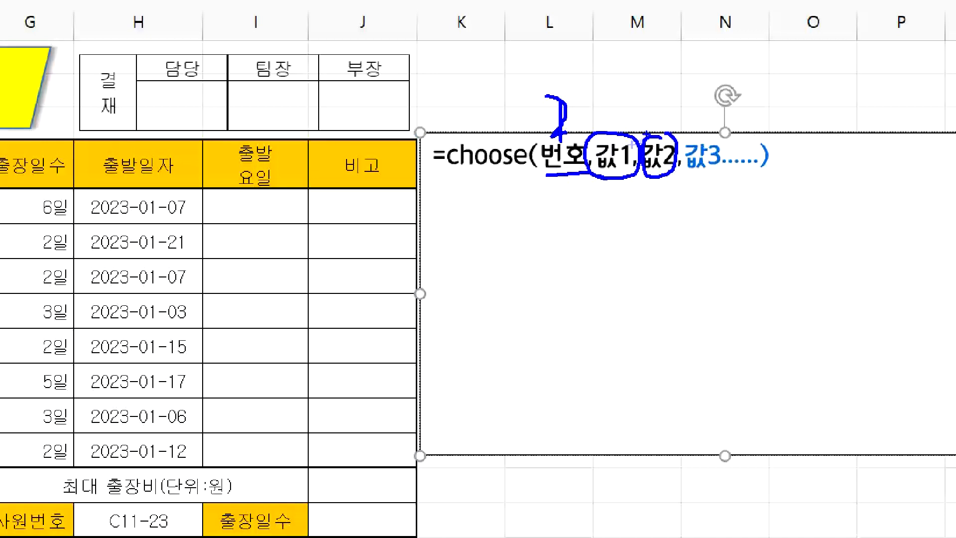
mouse_move(700, 131)
left_mouse_down()
mouse_move(680, 152)
mouse_move(716, 130)
left_mouse_up()
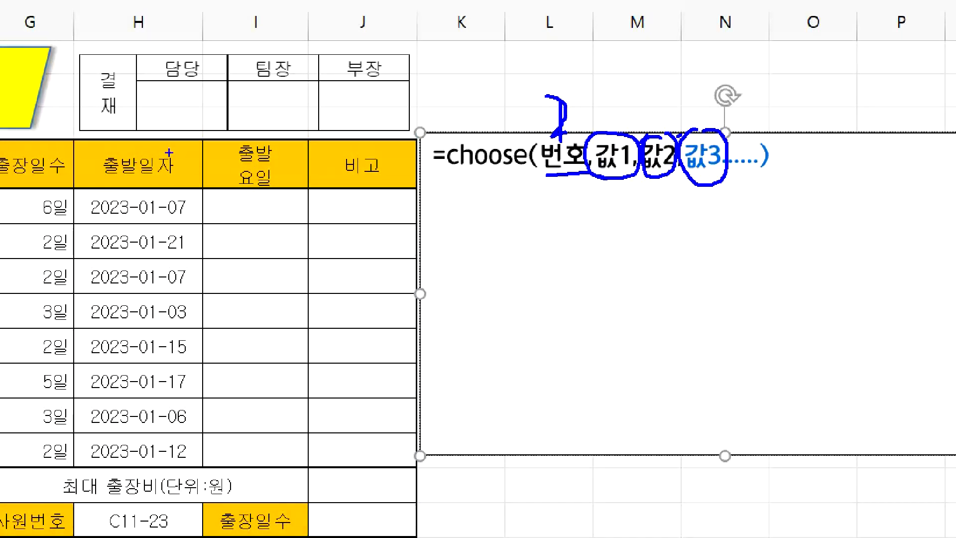
key("Escape")
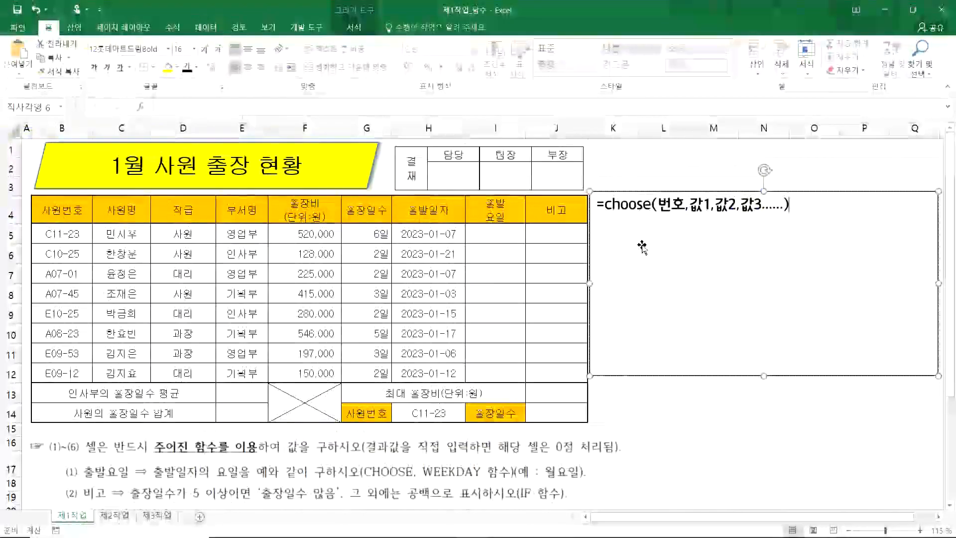
Move the note rectangle down so that it starts at row 5 and leaves row 4 free
left_click_drag(477, 133, 489, 176)
left_click_drag(629, 224, 623, 234)
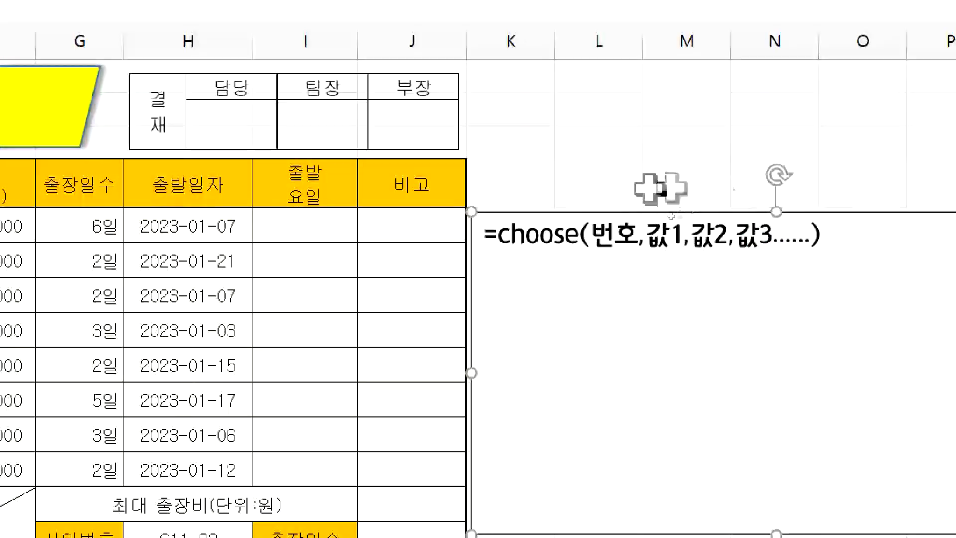
Enter the test formula =CHOOSE(1,"월요일","화요일","수요일") in cell L4
left_click(664, 212)
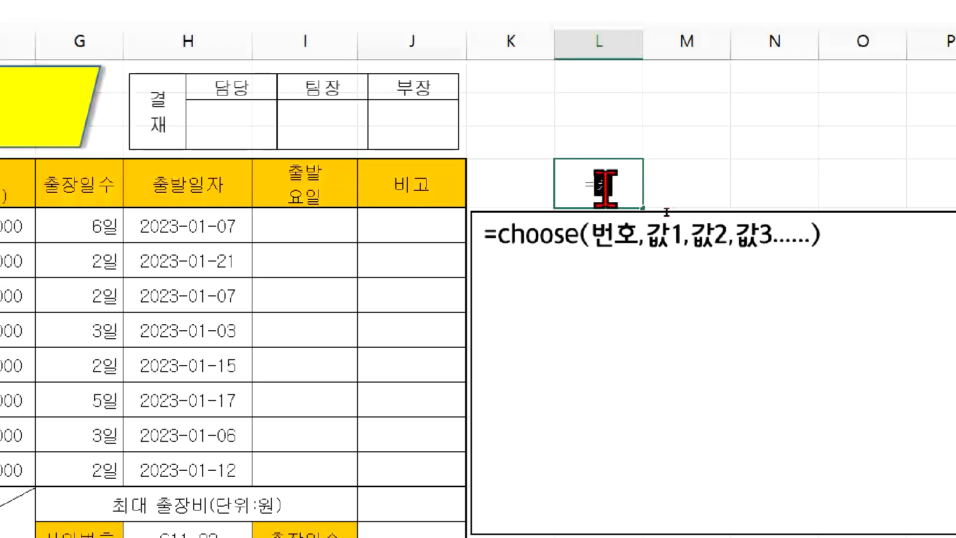
type("=choo")
key("Tab")
type("1")
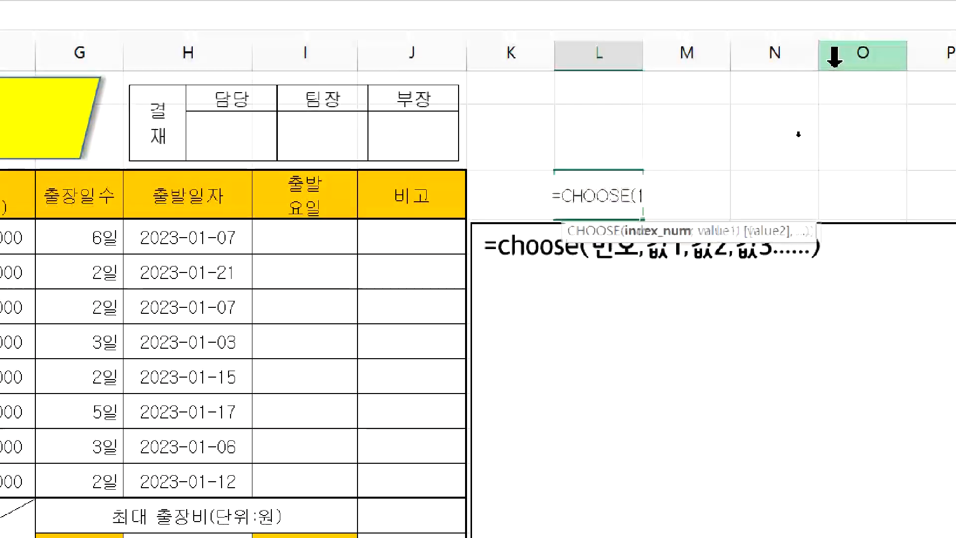
type(",\"d")
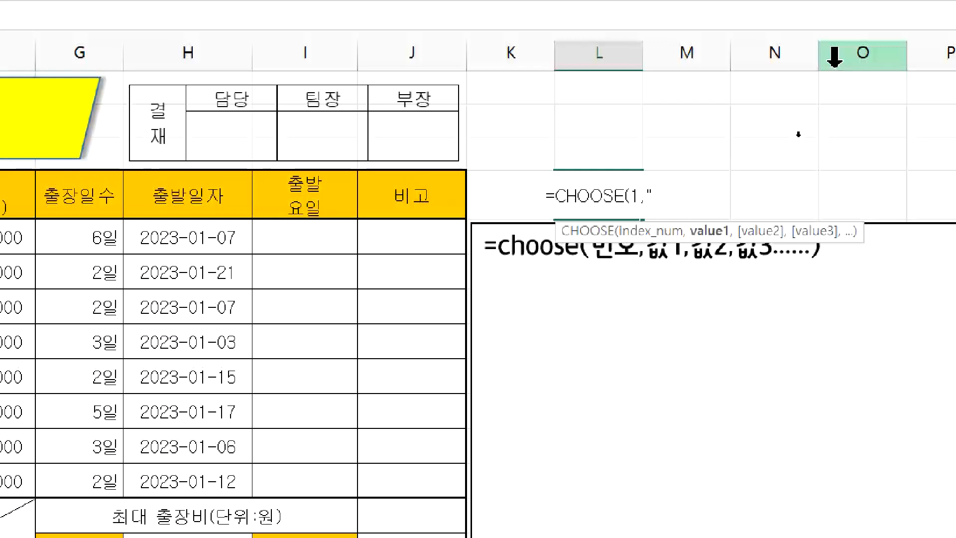
key("BackSpace")
type("월요일\",")
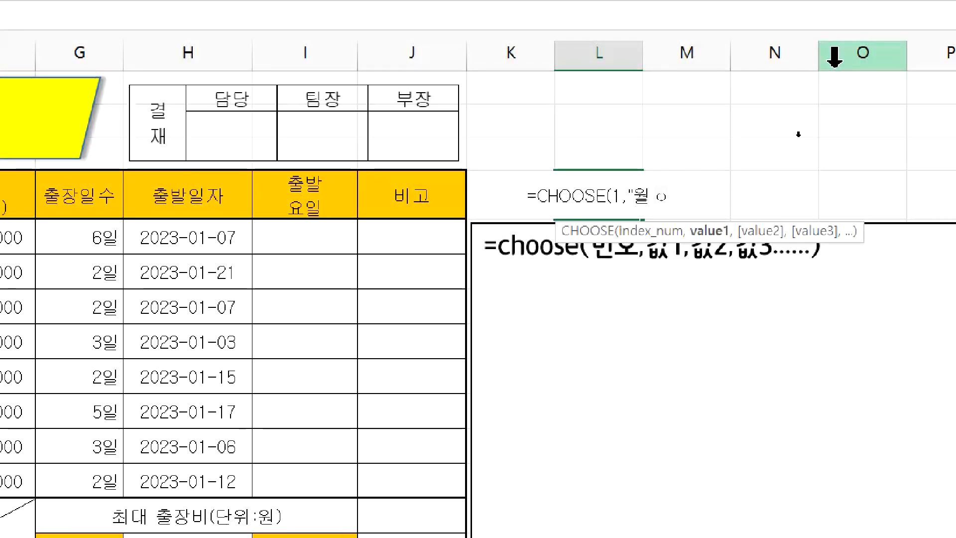
type("\"화요일\"")
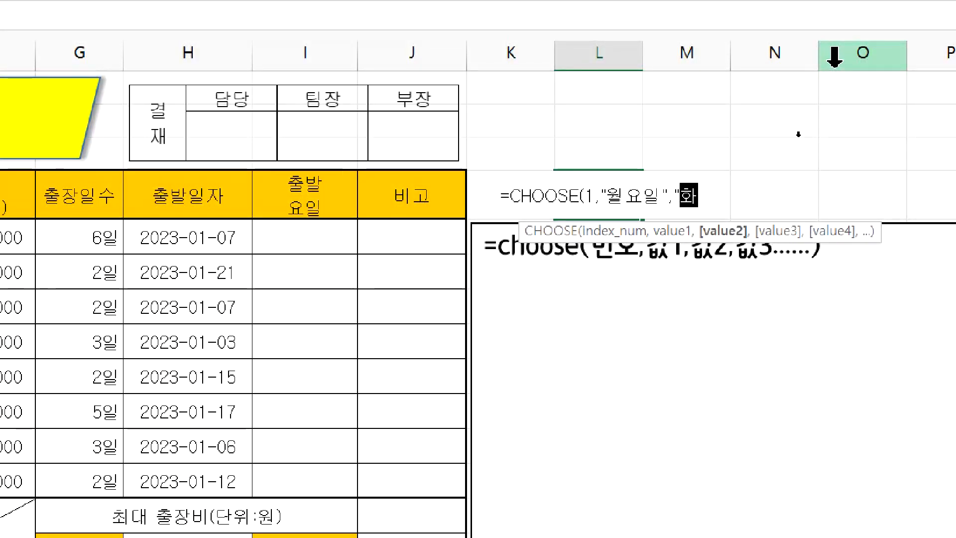
type(",\"수요일\"")
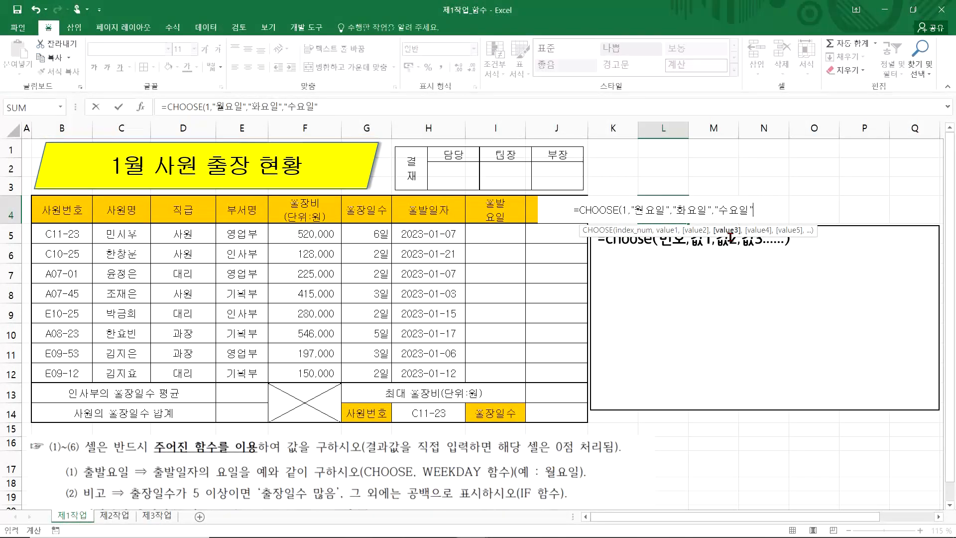
key("Return")
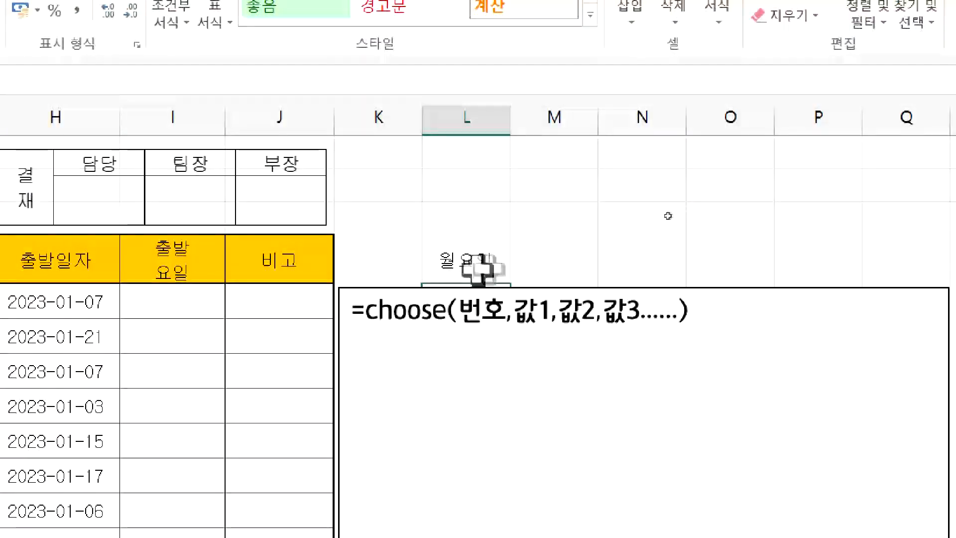
Set the index number of the CHOOSE formula in cell L4 to 2
double_click(465, 252)
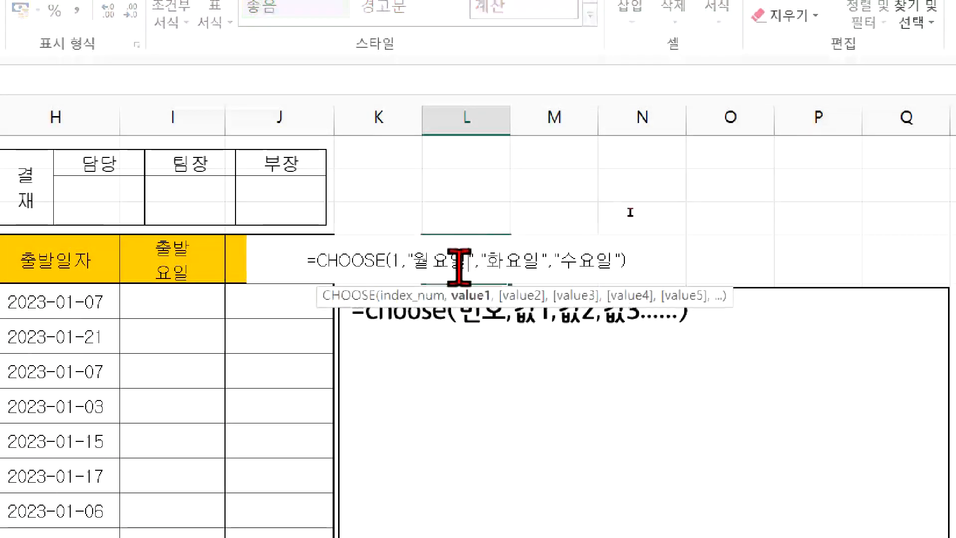
left_click(435, 296)
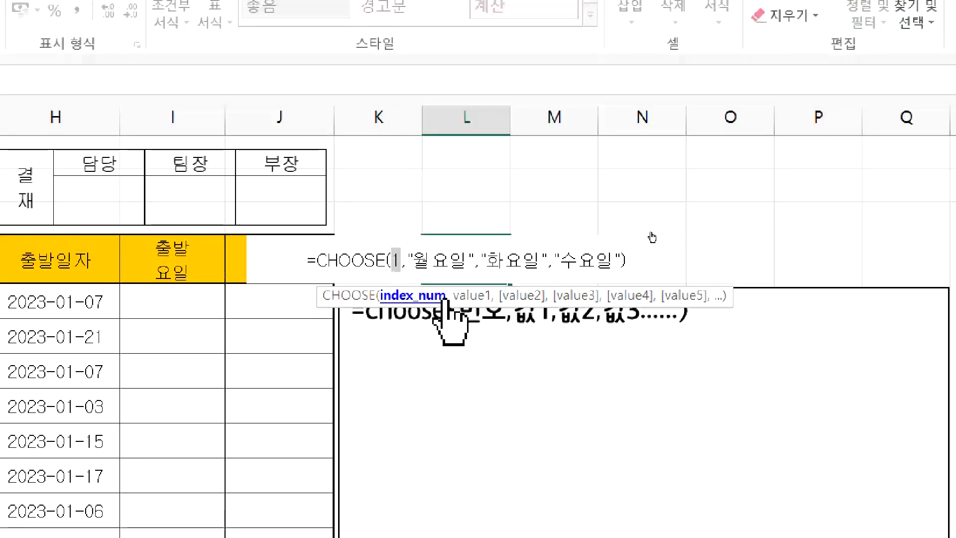
type("2")
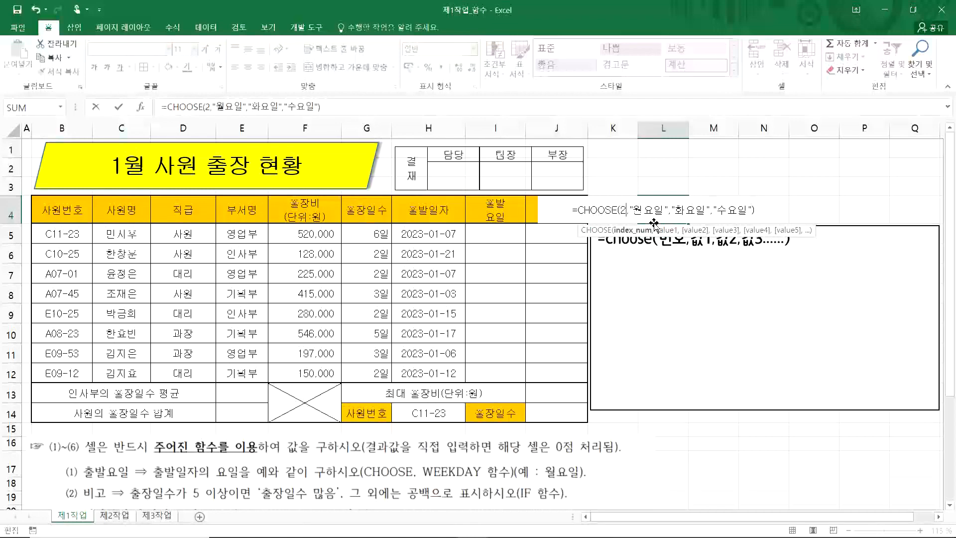
key("Return")
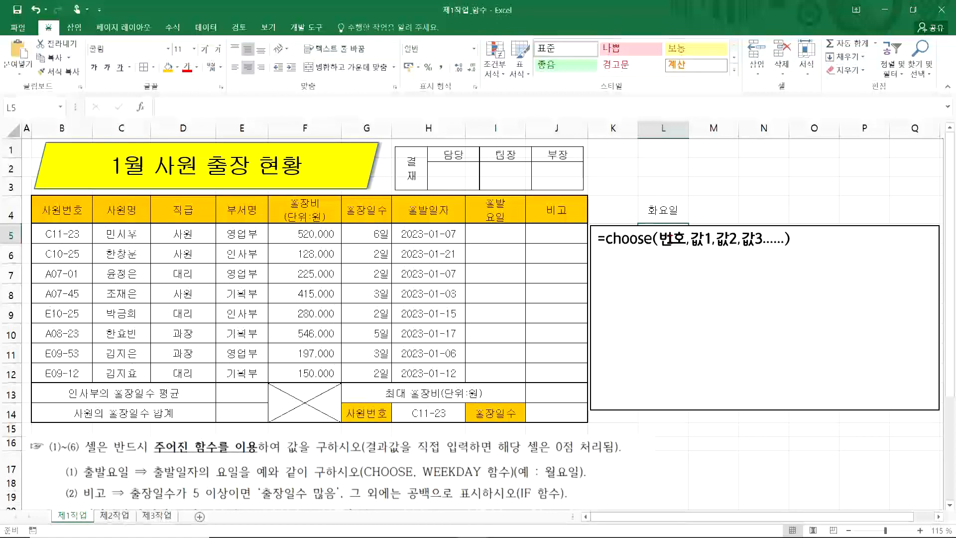
Check the arguments of the test CHOOSE formula in cell L4 and delete it from the cell
left_click(668, 209)
double_click(668, 209)
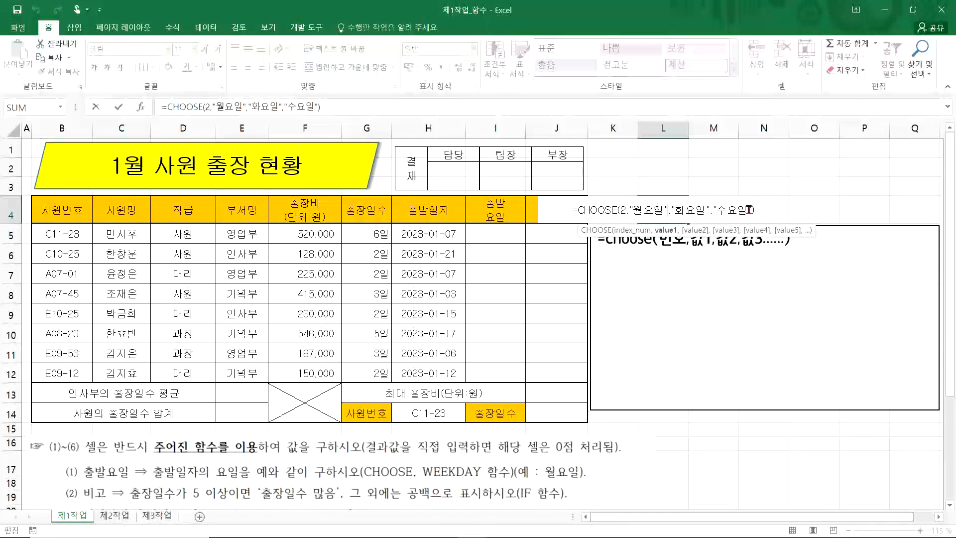
key("Escape")
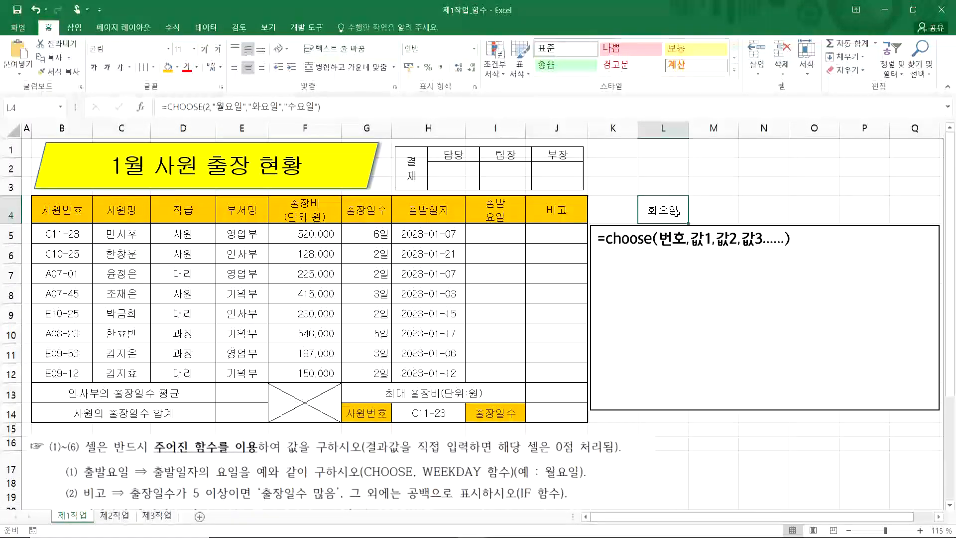
key("Delete")
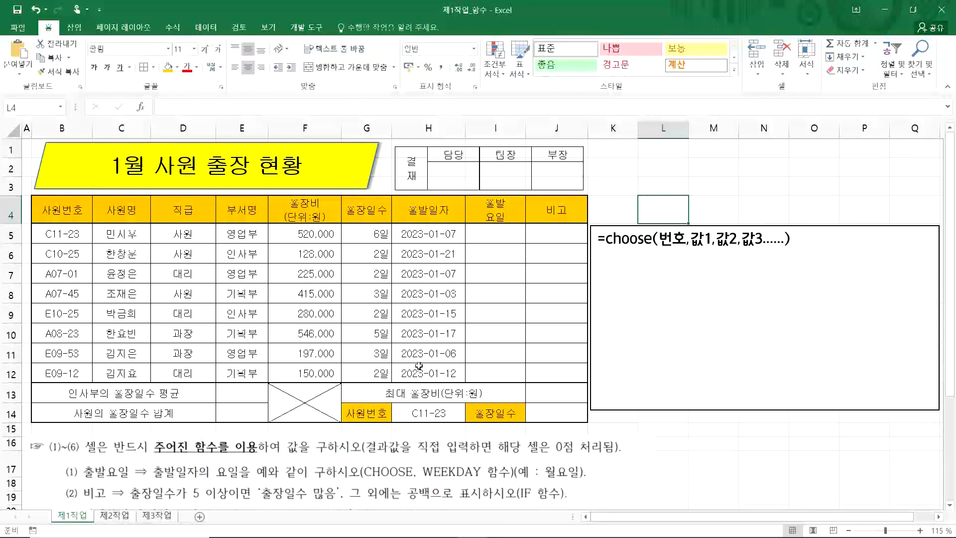
Add the syntax "=weekday(날짜값,유형)" as a second line in the note rectangle
left_click(788, 238)
type("=weekday(")
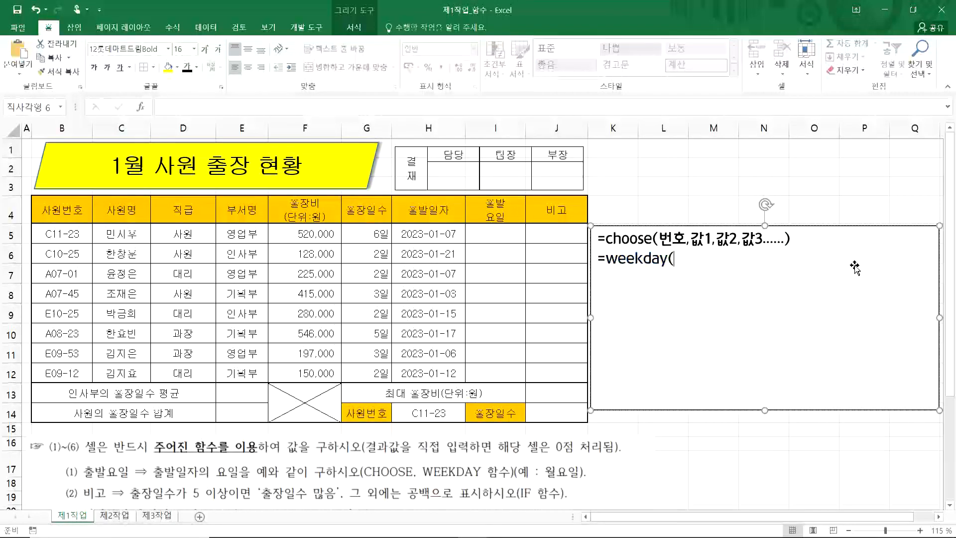
type("날짜")
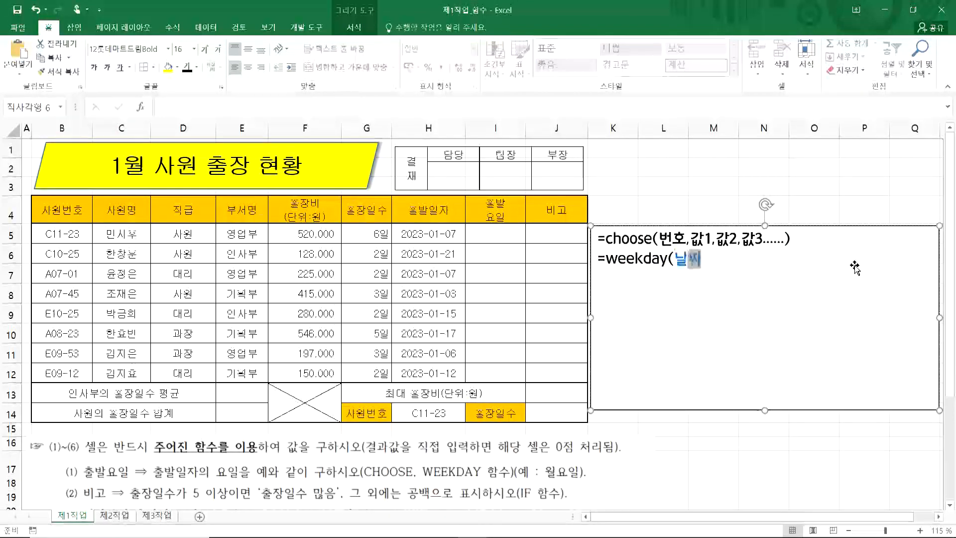
type("값,유형")
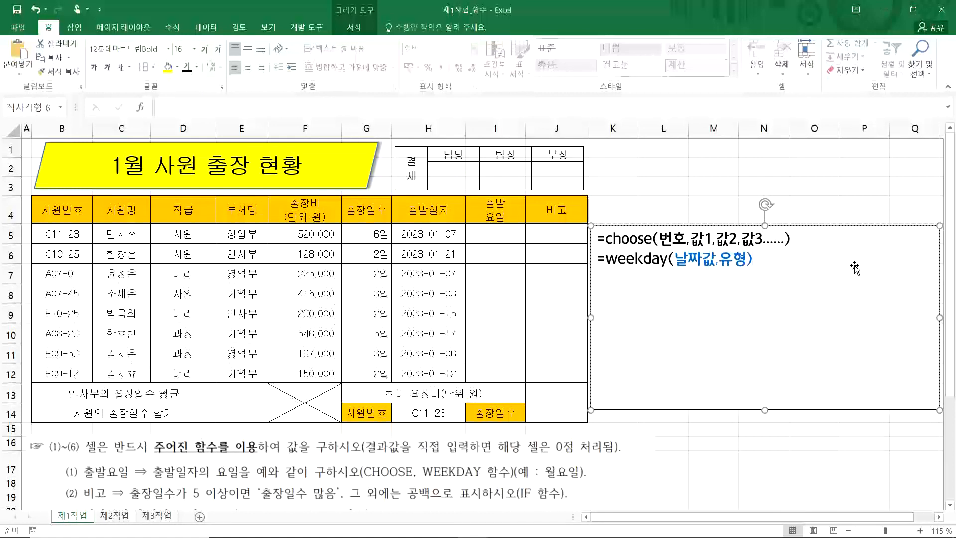
Add the lines "*유형" and "1 (일요일1, 월요일2, 화요일3.....토요일7)" below the WEEKDAY syntax in the note rectangle
key("Return")
type("*유형")
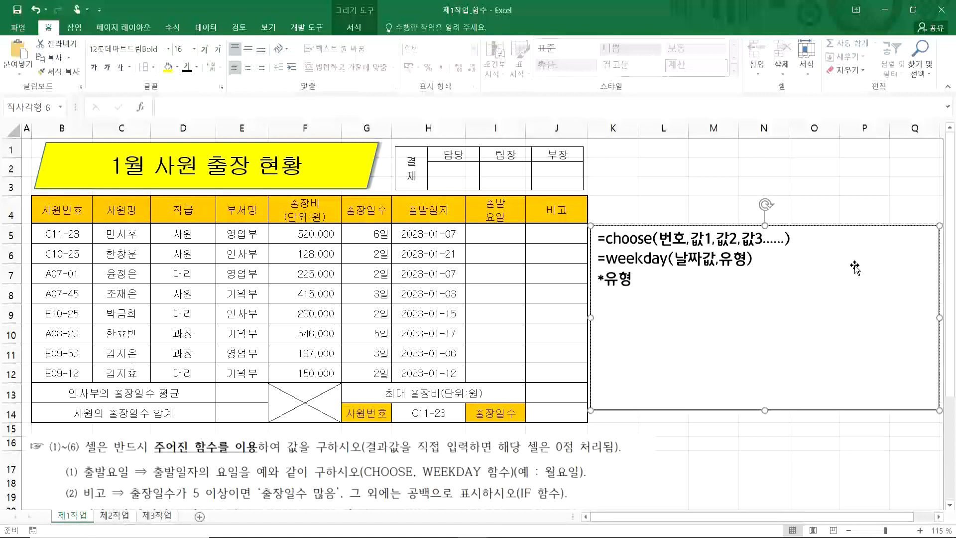
type("1")
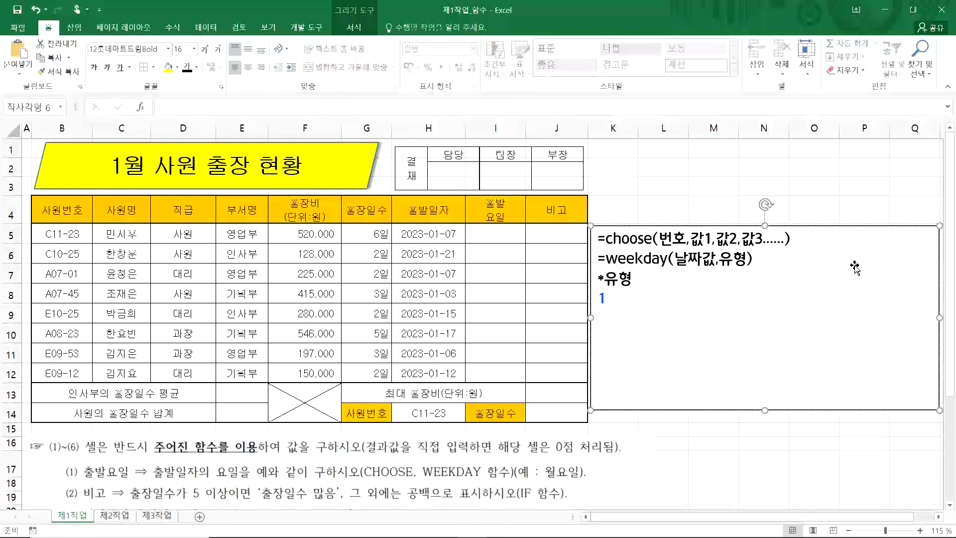
type(" (일요")
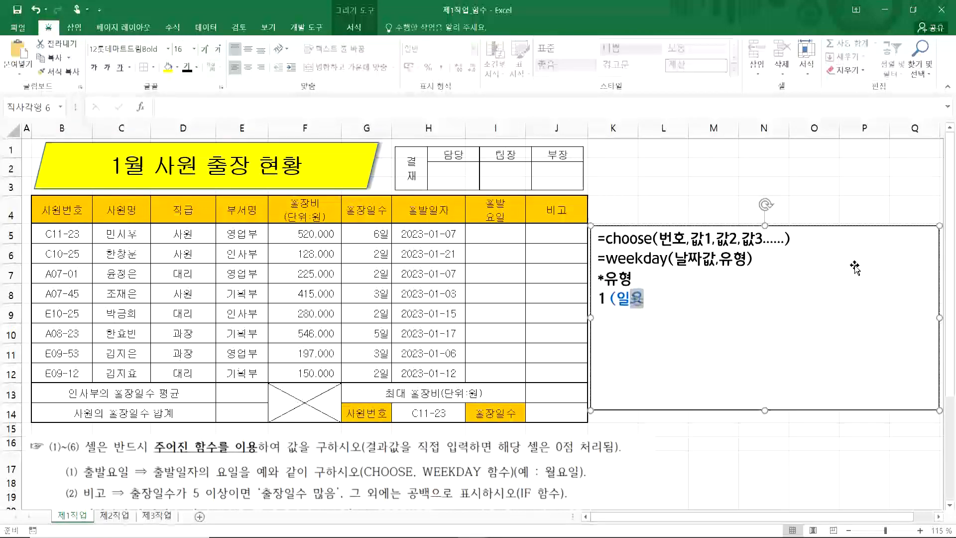
type("일1, ")
type("월요이")
type("2, 화")
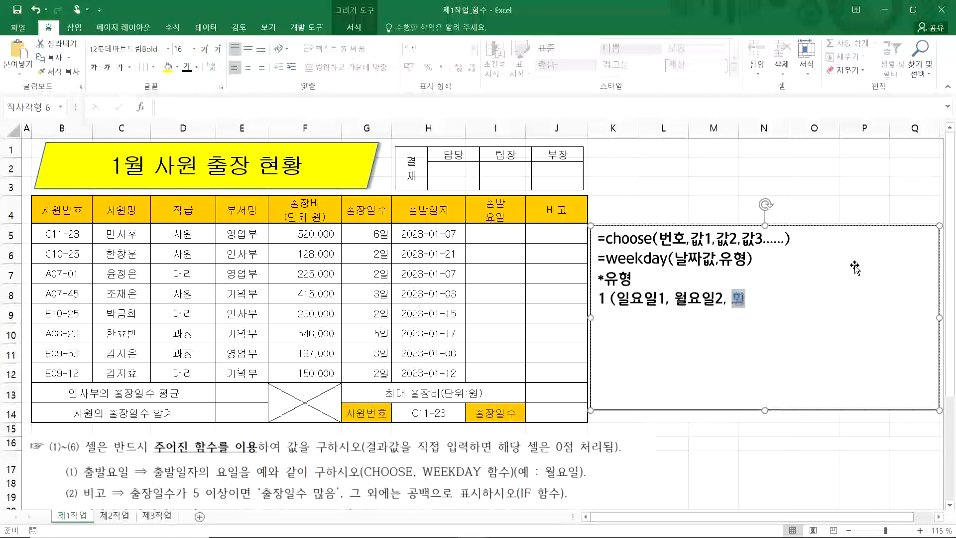
type("요일3.....")
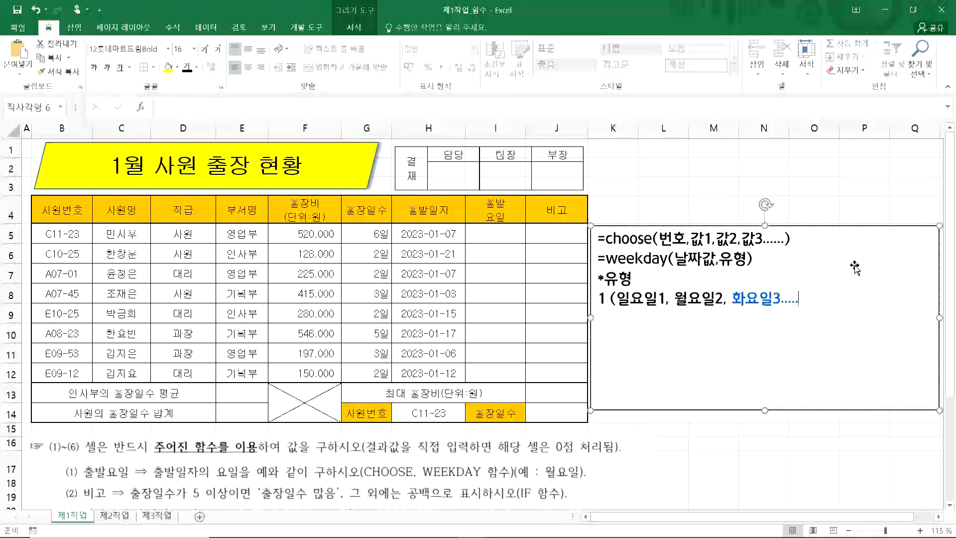
type("토요일7)")
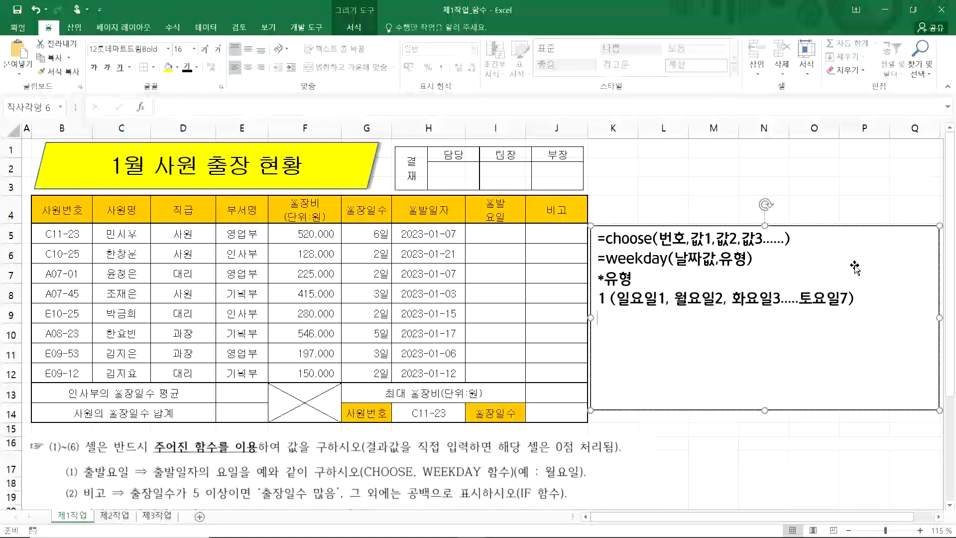
Add the line "2 (월요일1, 화요일2, 수요일2.....일요일7)" for type 2 to the note rectangle
type("2 ")
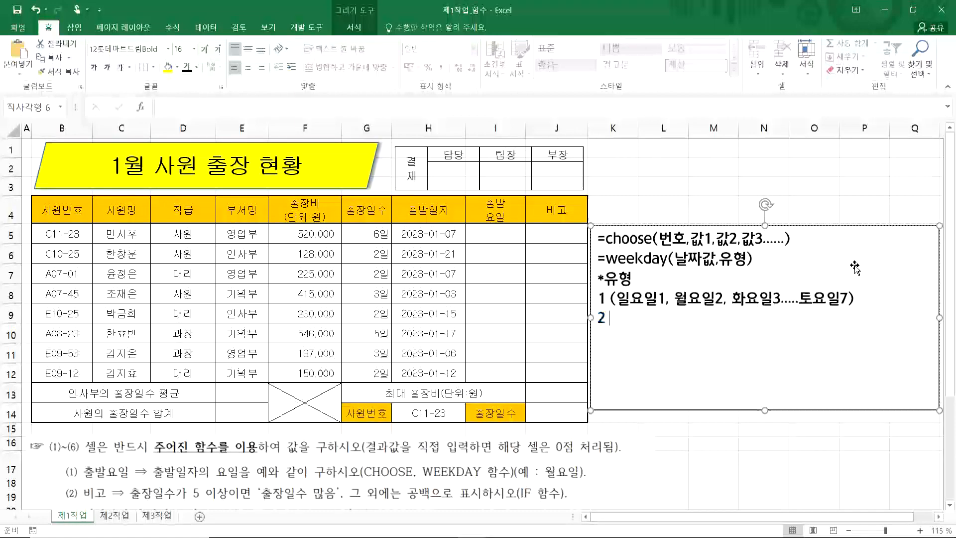
type("(월요일1, 화")
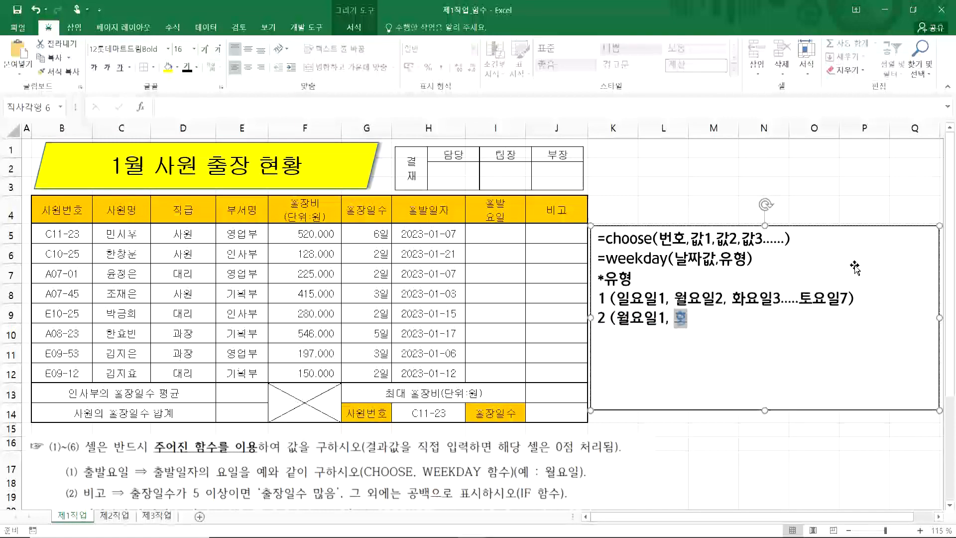
type("요일2, 수요일2....")
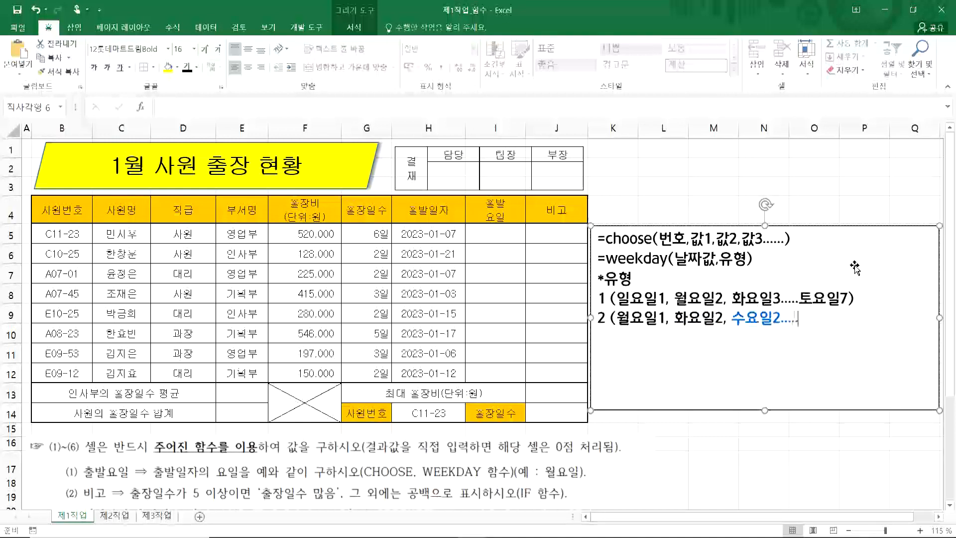
type(".일요일7)")
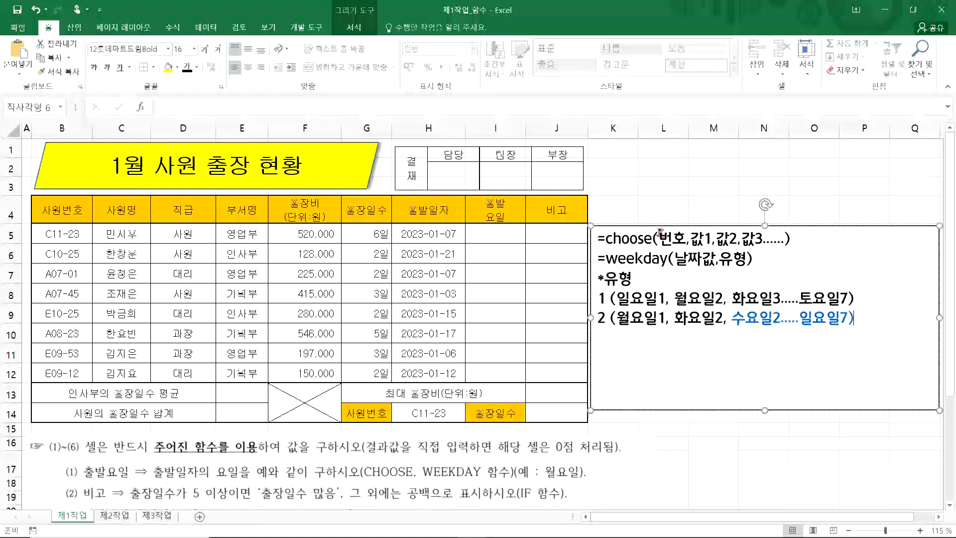
Move the note rectangle below row 5 and enter the test formula =WEEKDAY(H5,1) in cell K5
left_click_drag(655, 226, 656, 244)
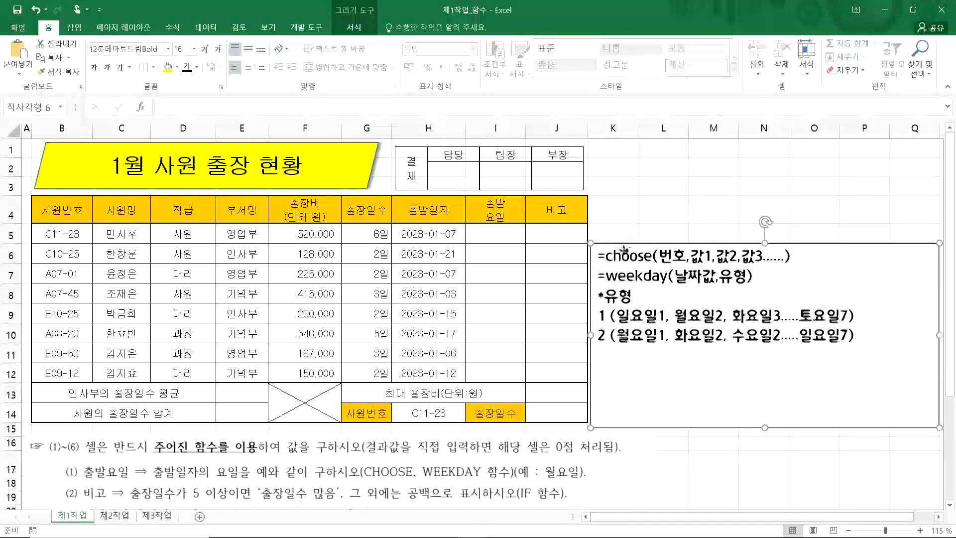
left_click_drag(627, 246, 618, 258)
left_click(630, 238)
type("=w")
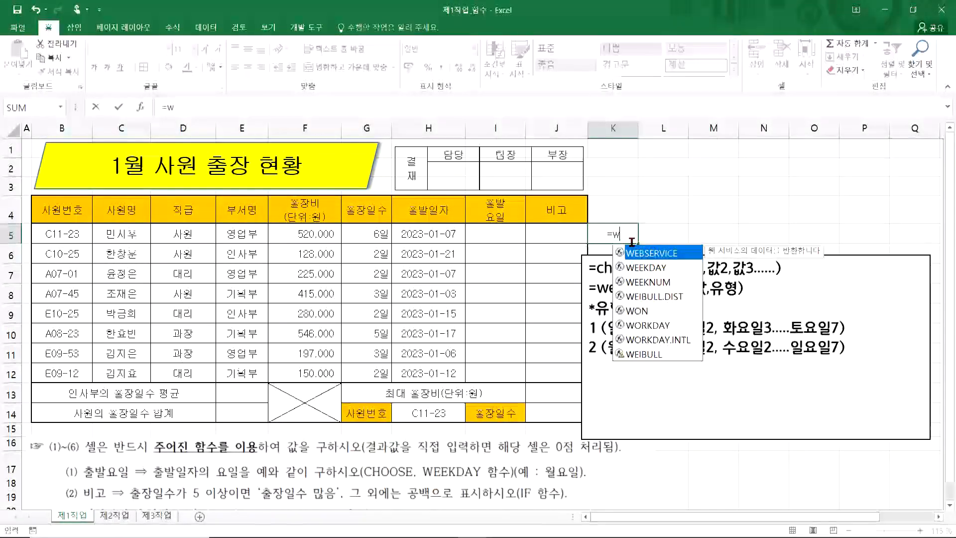
type("ee")
double_click(638, 254)
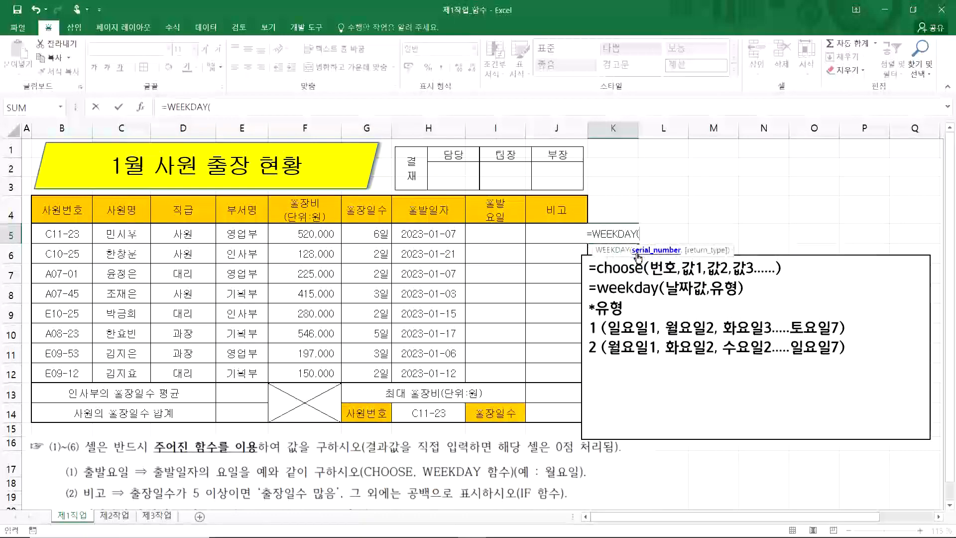
left_click(424, 232)
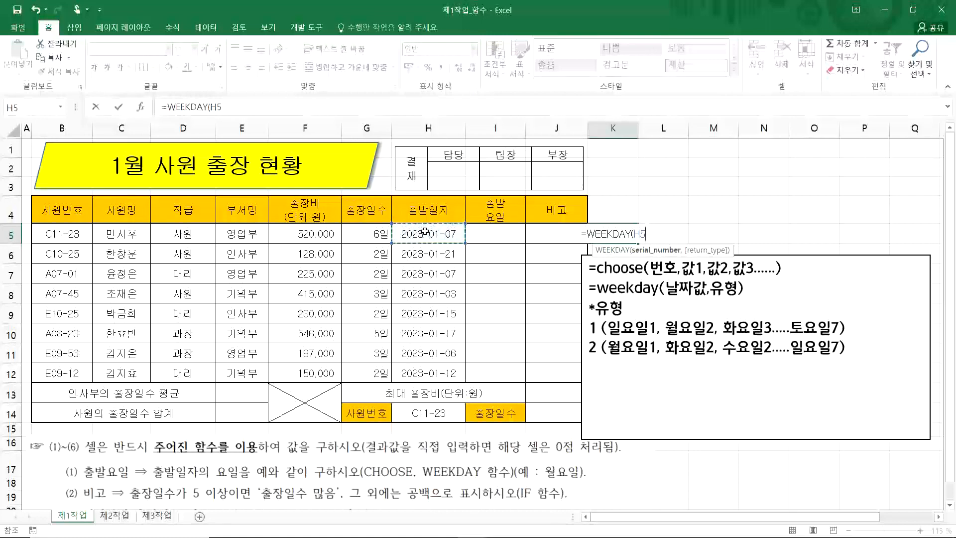
type(",1")
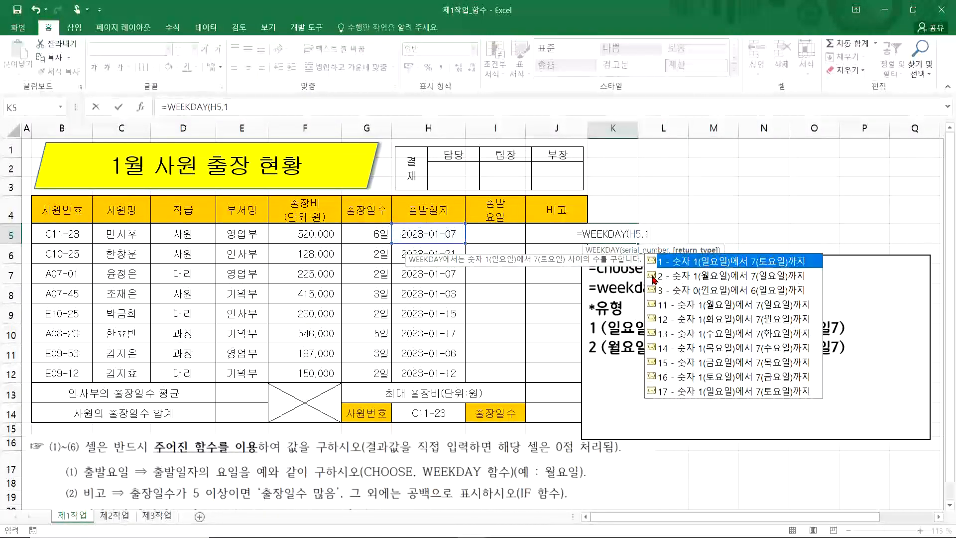
key("Return")
left_click(591, 236)
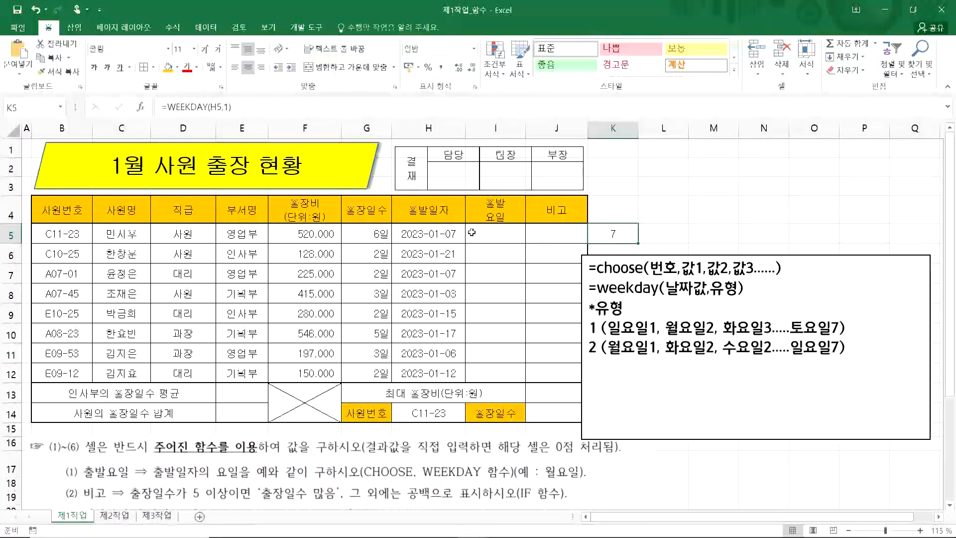
Look up the weekday of 2023-01-07 in the system calendar and compare it with the type 1 numbering in the note
left_click(900, 525)
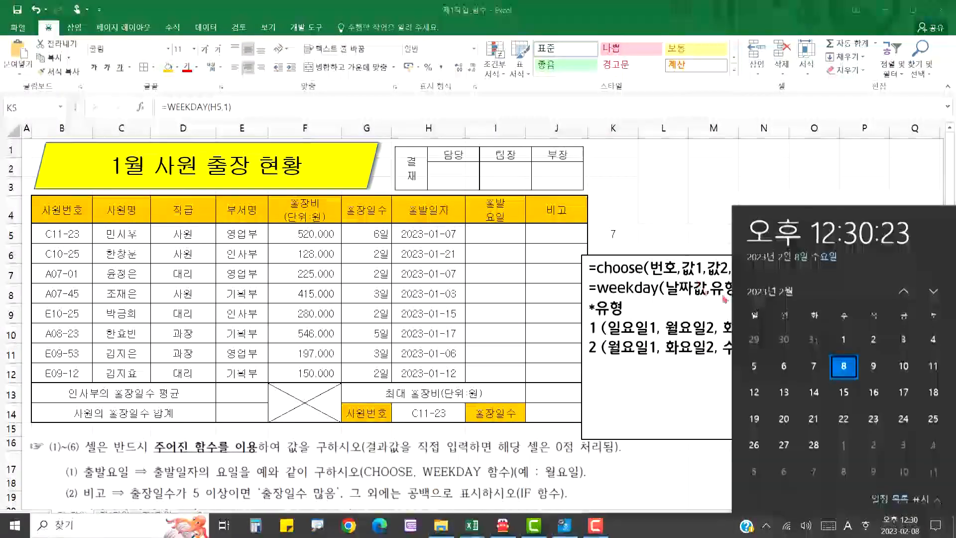
left_click(903, 292)
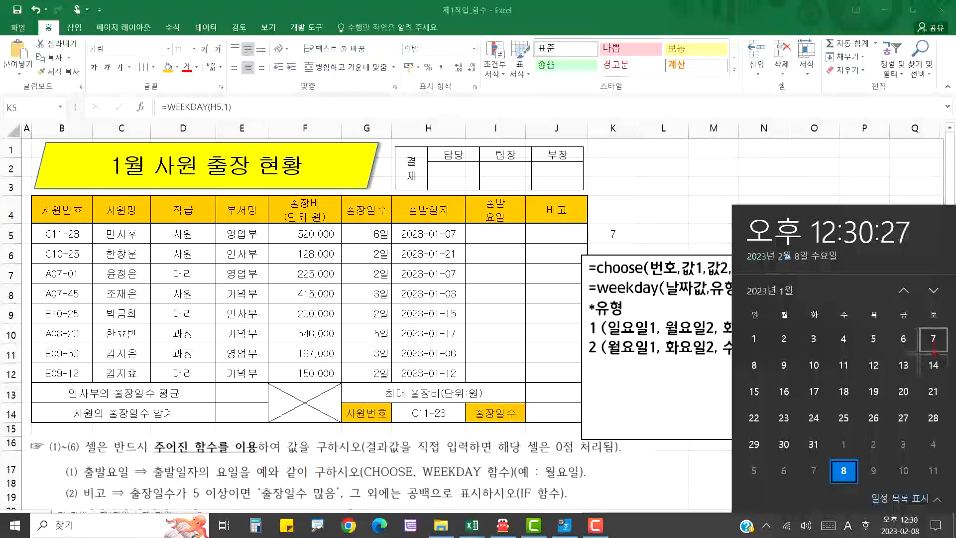
double_click(606, 233)
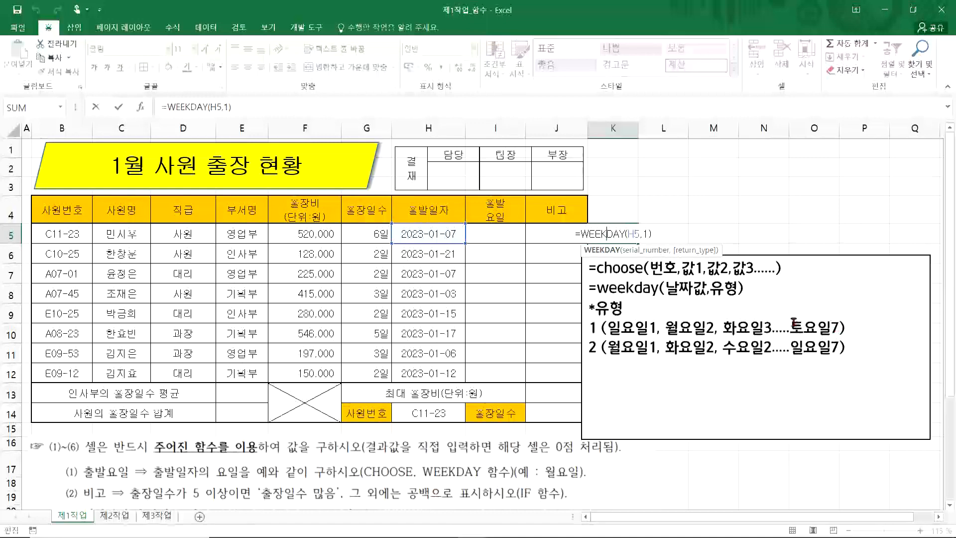
left_click_drag(792, 327, 839, 328)
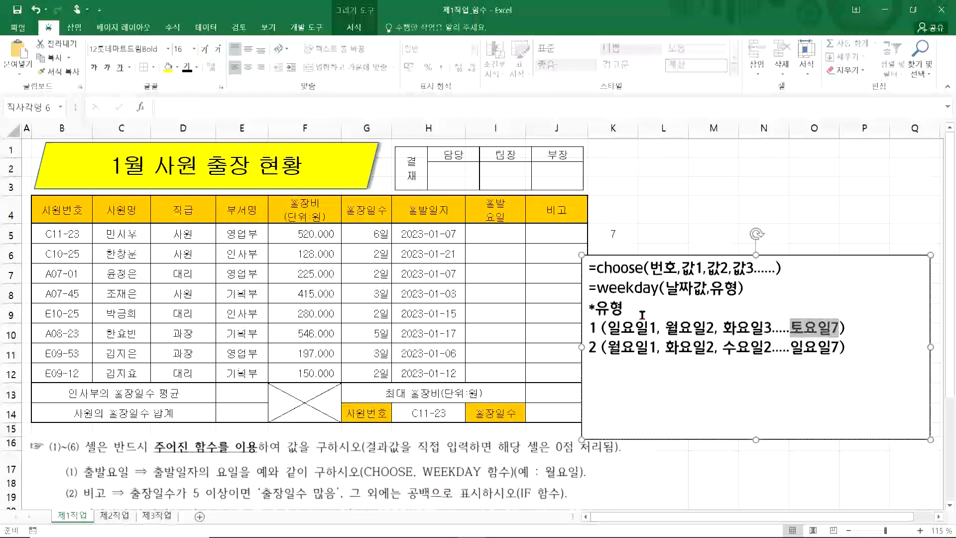
Set the return type of the test WEEKDAY formula in cell K5 to 2
double_click(611, 234)
double_click(646, 234)
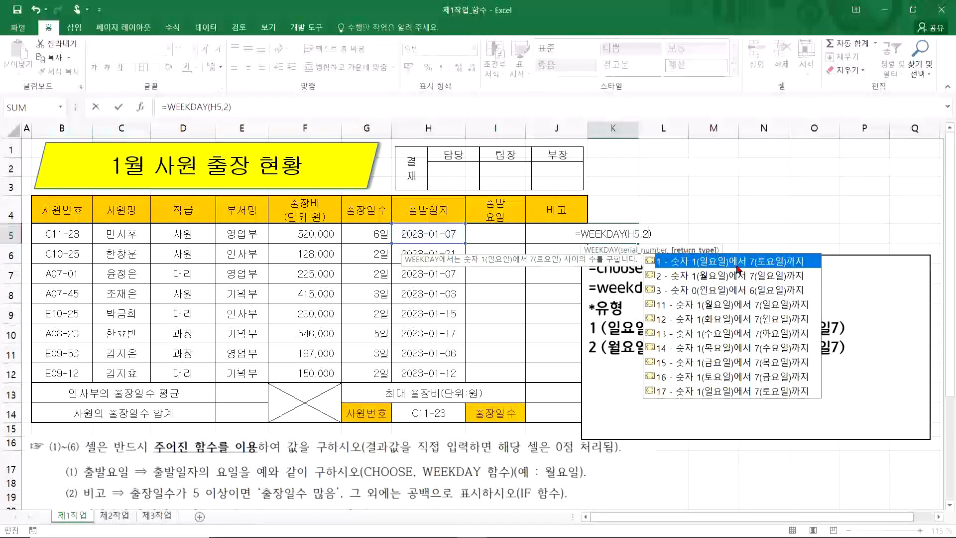
key("Return")
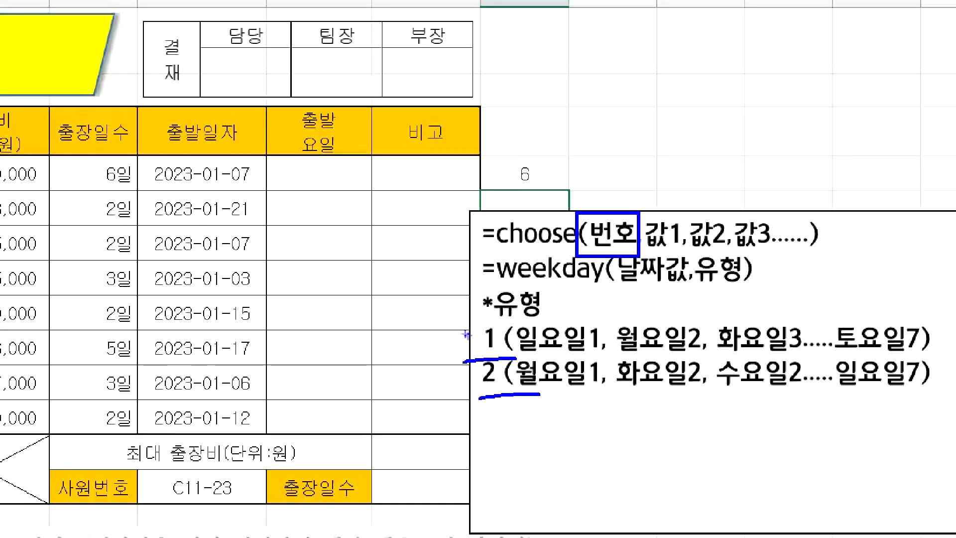
left_click_drag(649, 253, 679, 249)
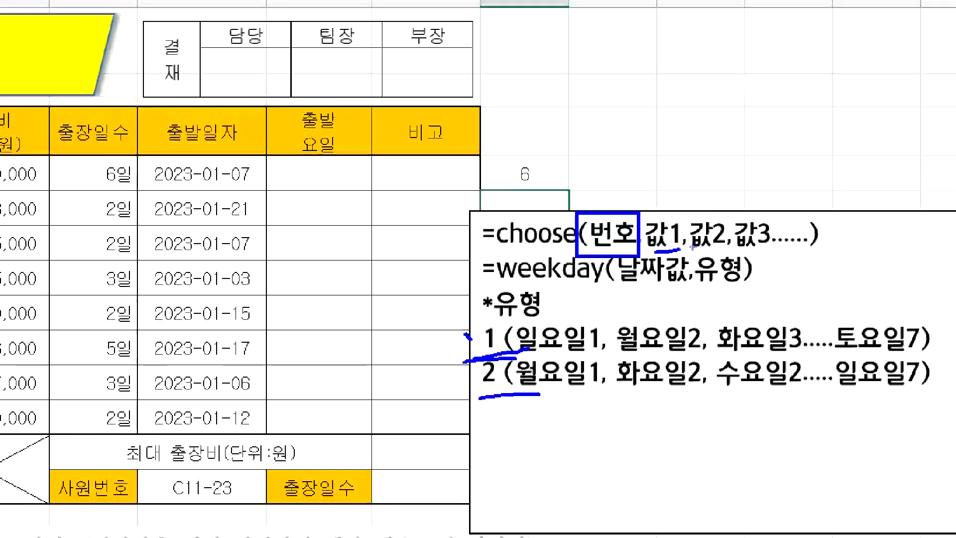
left_click_drag(747, 242, 757, 238)
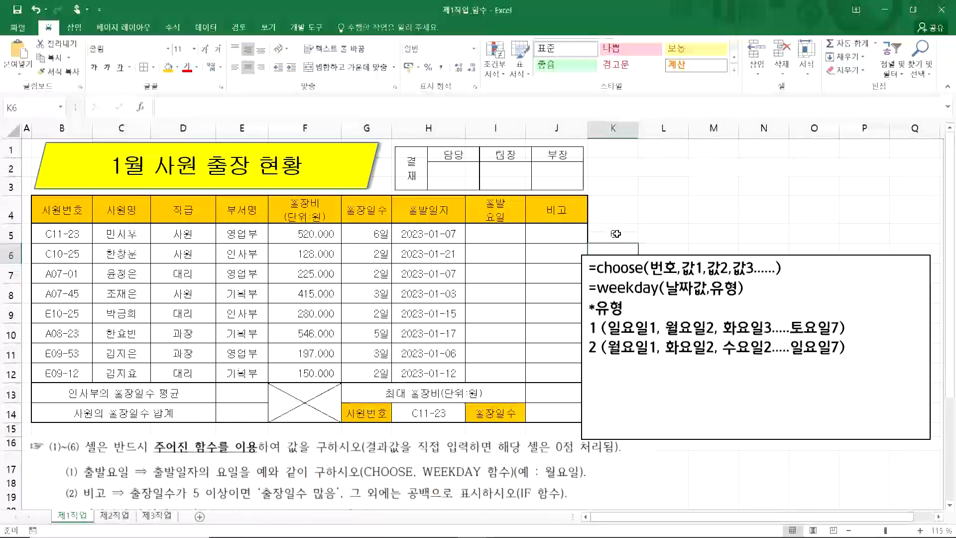
Delete the test formula from cell K5 and move the note rectangle back up to row 5
left_click(610, 235)
key("Delete")
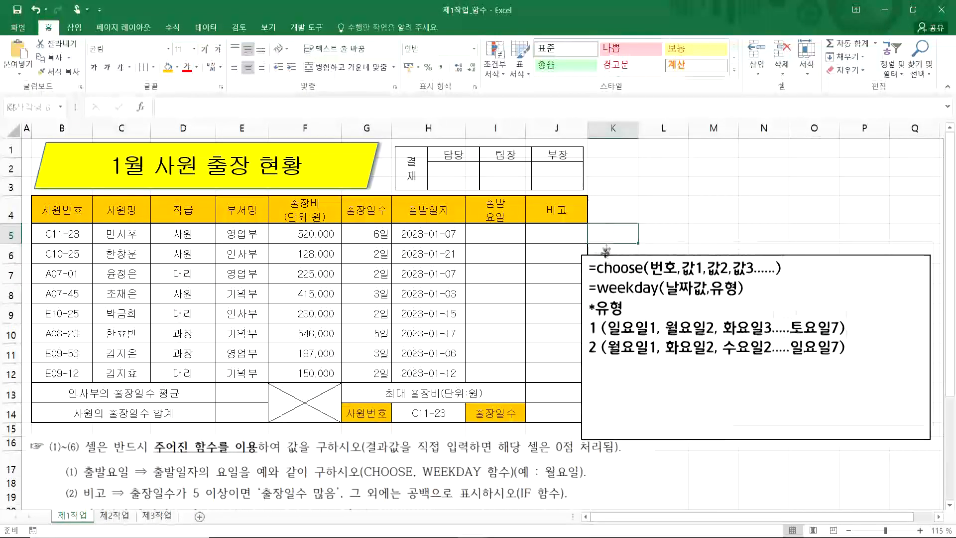
left_click_drag(607, 258, 564, 223)
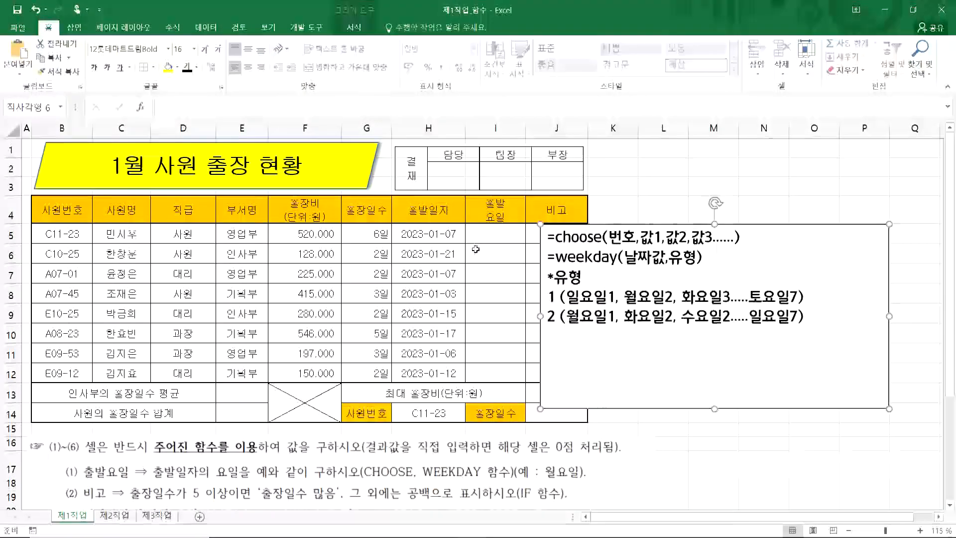
Begin a CHOOSE formula in cell I5 with WEEKDAY(H5,1) as its index number
left_click(486, 237)
key("ctrl+z")
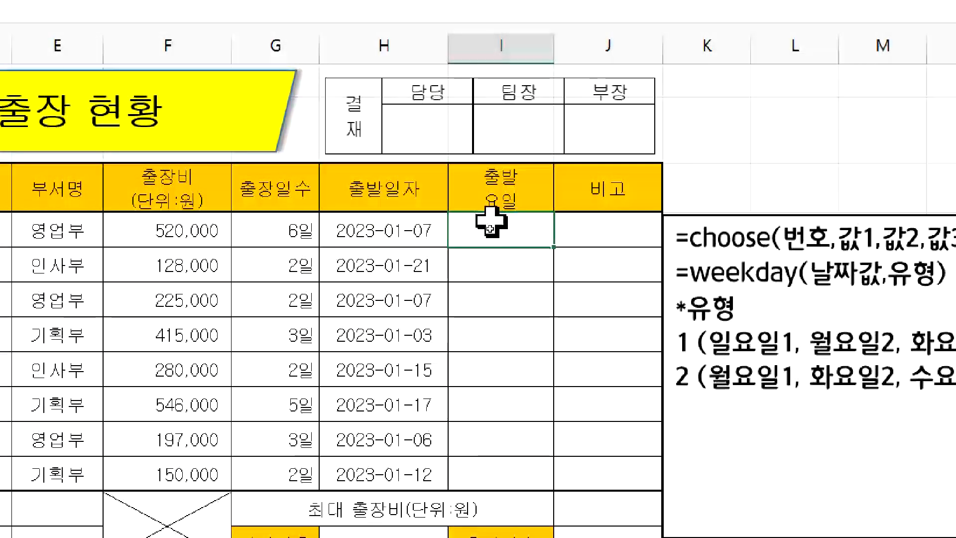
type("=")
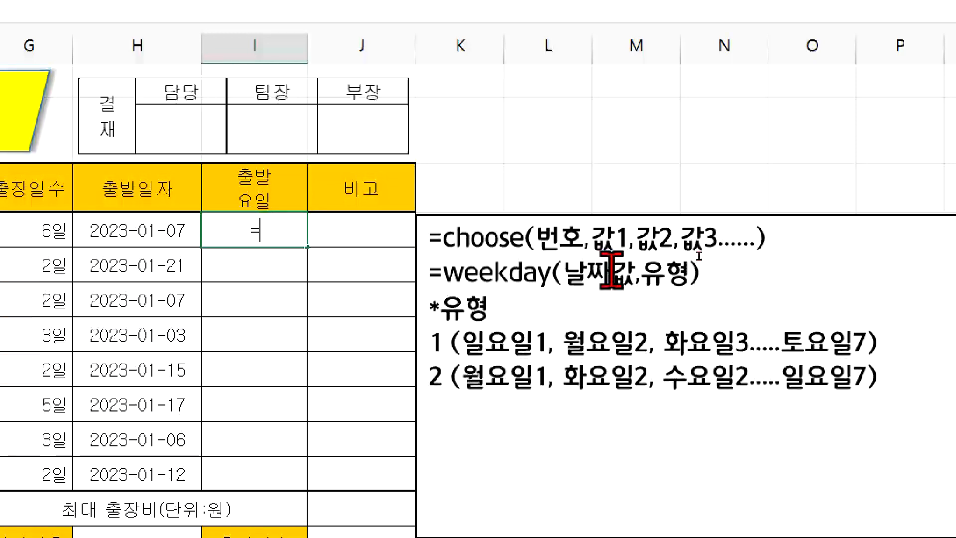
type("ch")
key("Tab")
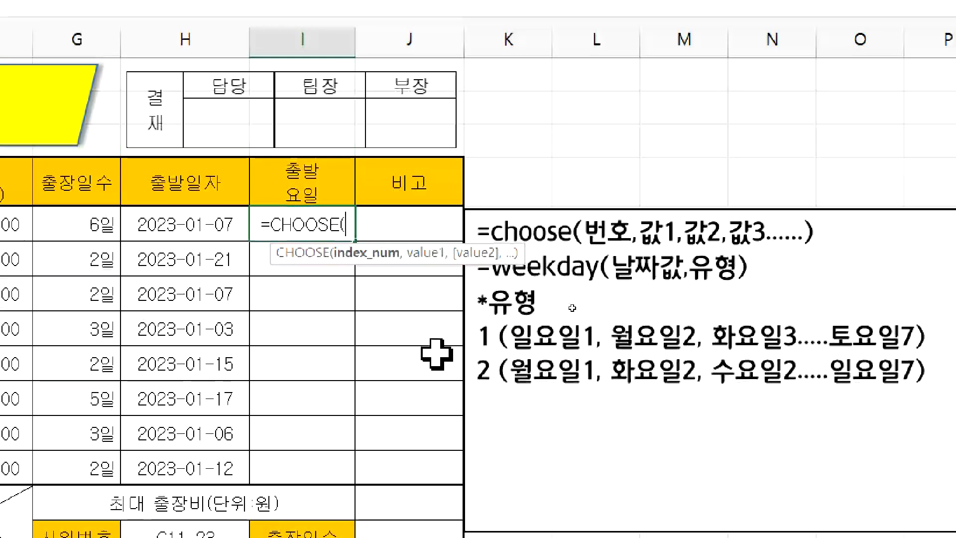
type("We")
double_click(368, 299)
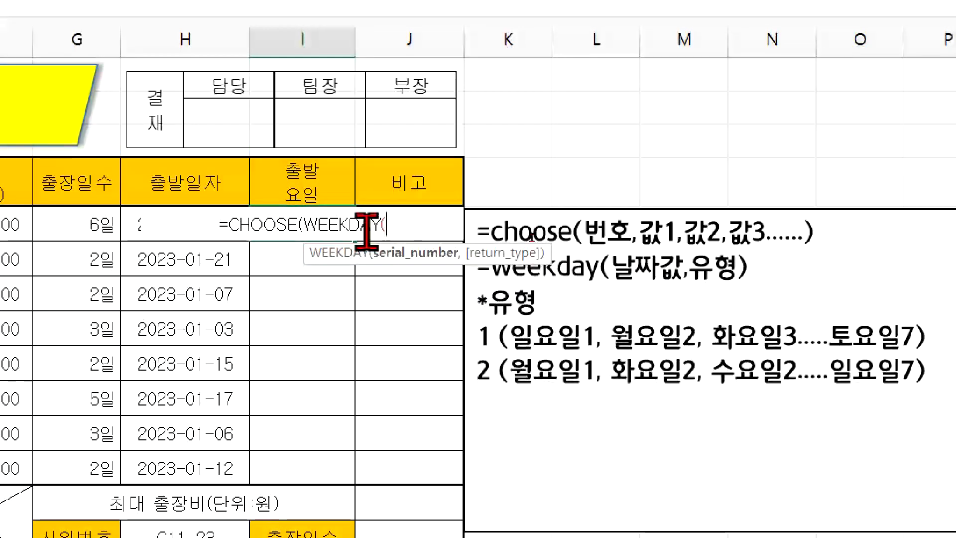
left_click(133, 226)
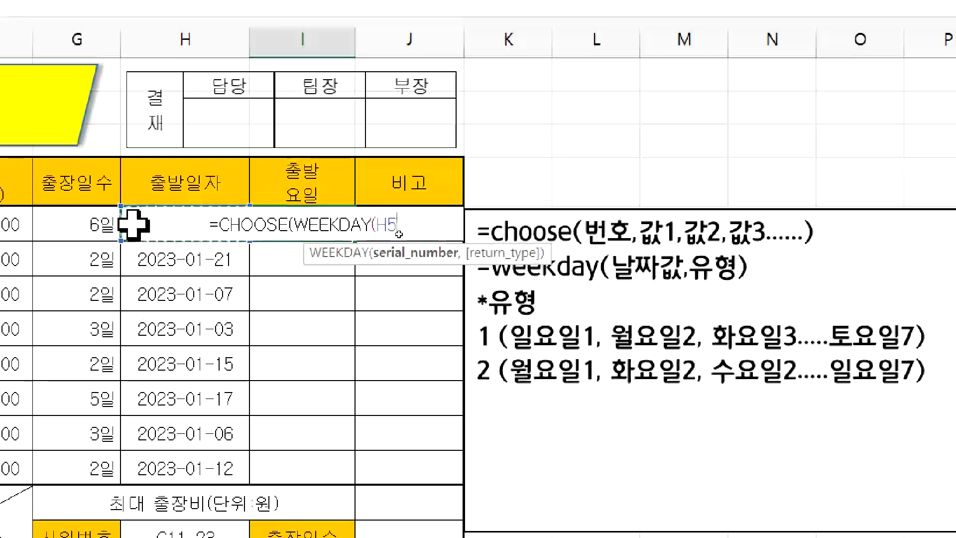
type(",1")
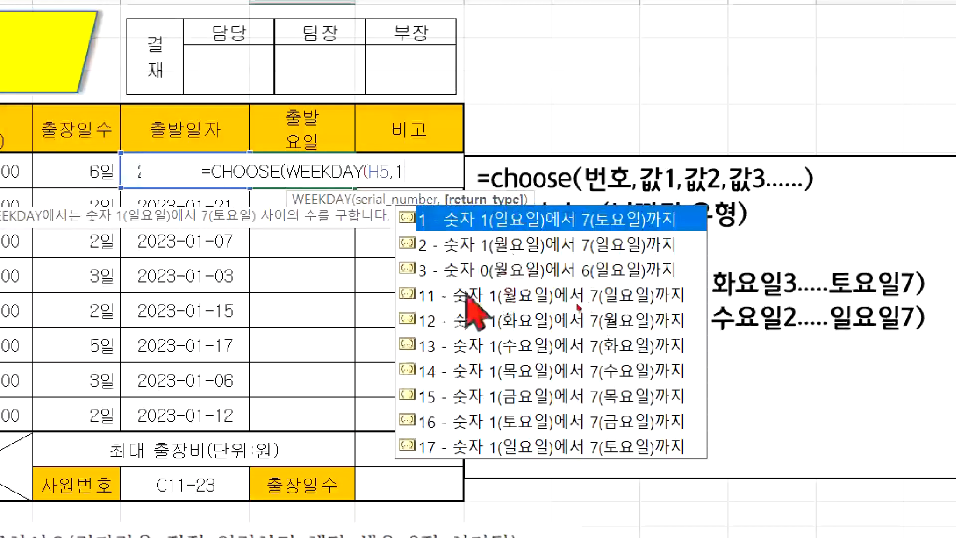
type(")")
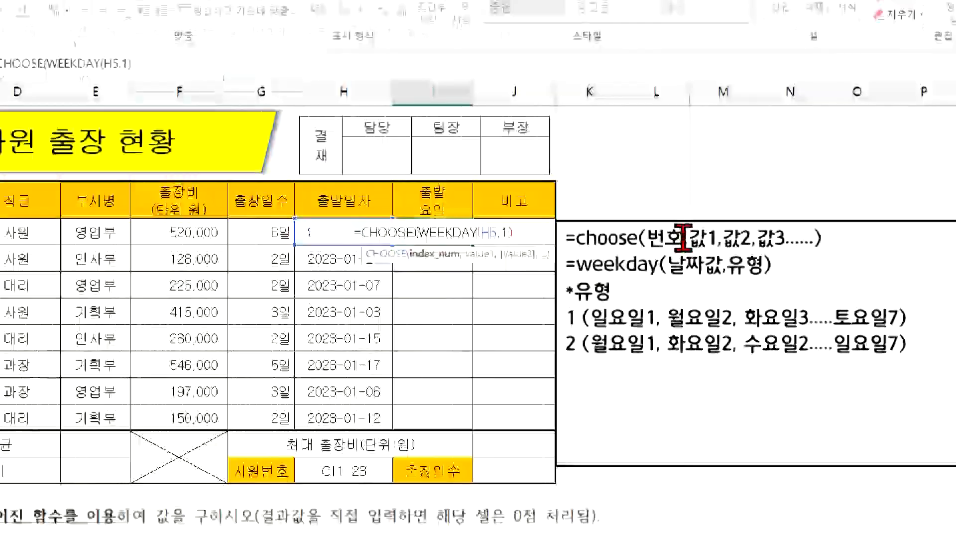
Complete the CHOOSE formula in cell I5 with the seven values "일요일" through "토요일" in weekday order
type(",")
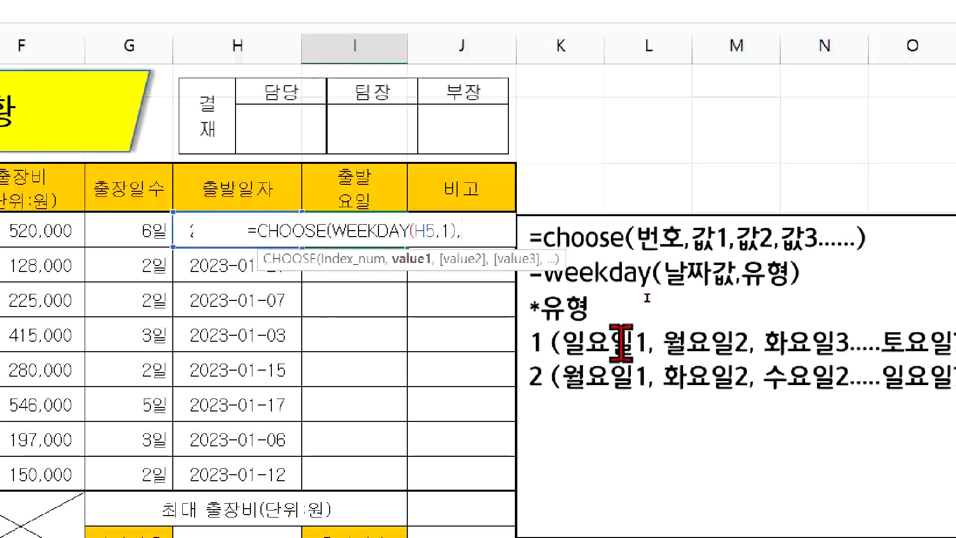
type("\"일요일\"")
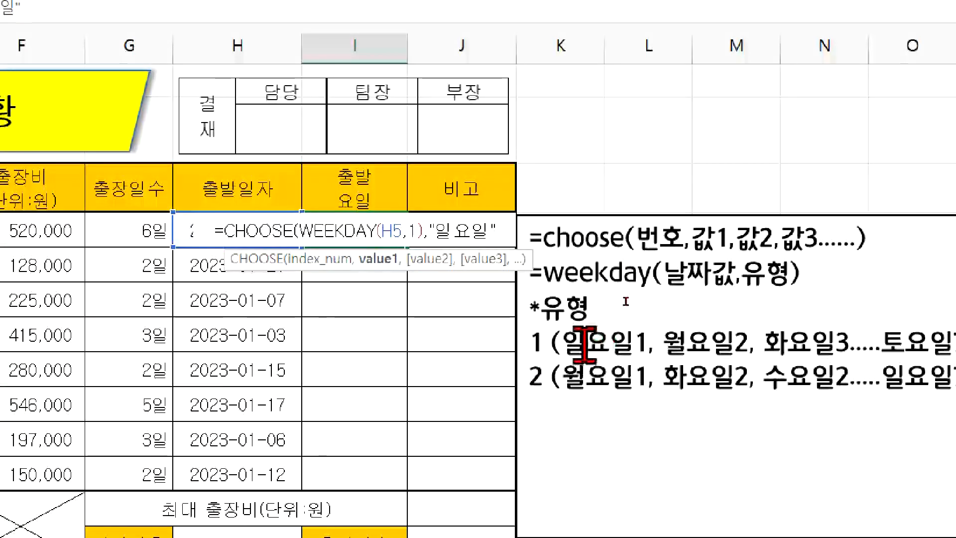
type(",\"월요일\",\"호")
type("요일\",\"수요일\",\"목요일\",\"금요일")
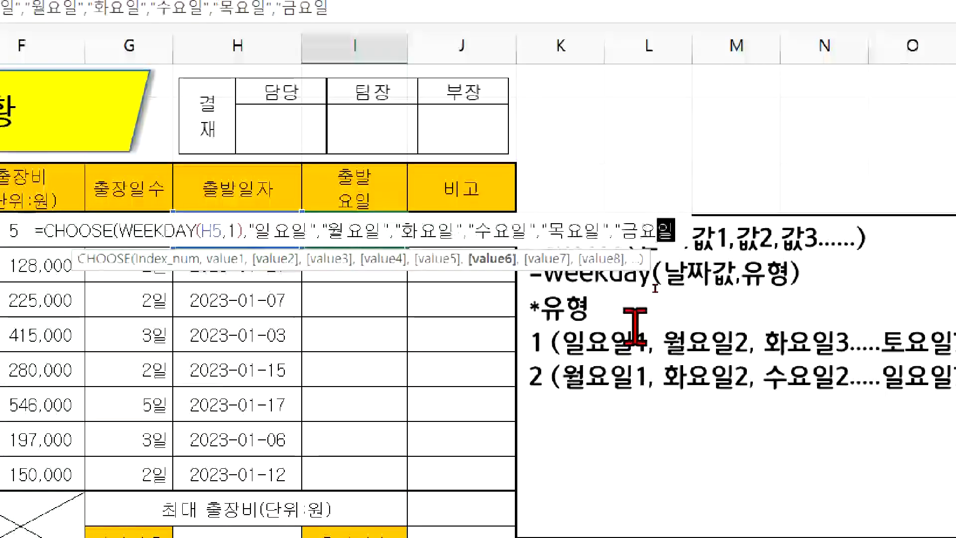
type("\",\"토요일\"")
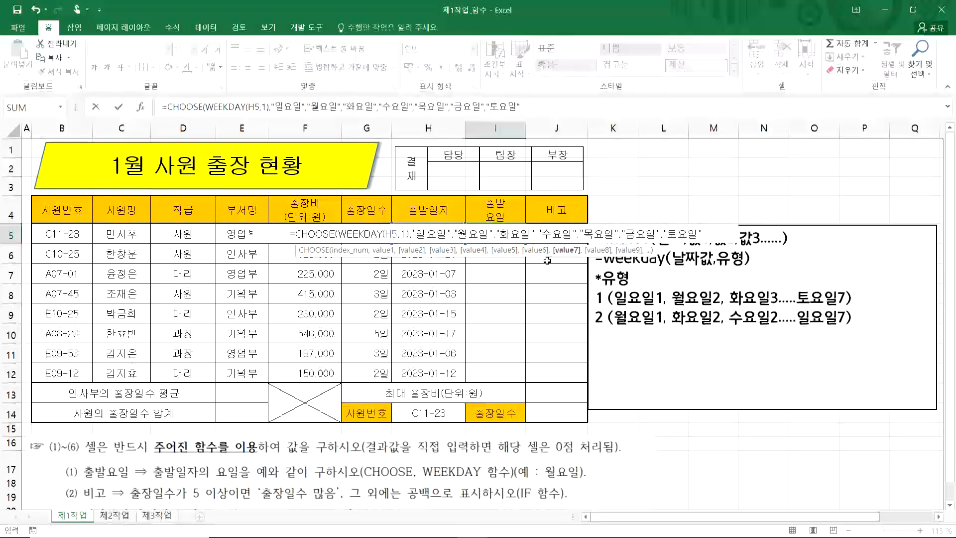
key("Return")
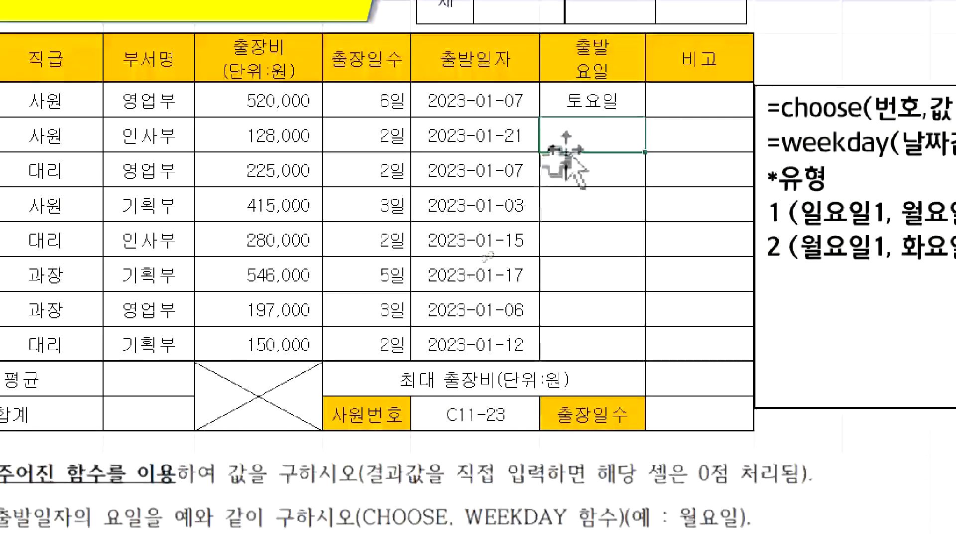
Fill the formula from cell I5 down to I12 without copying its formatting
left_click(615, 97)
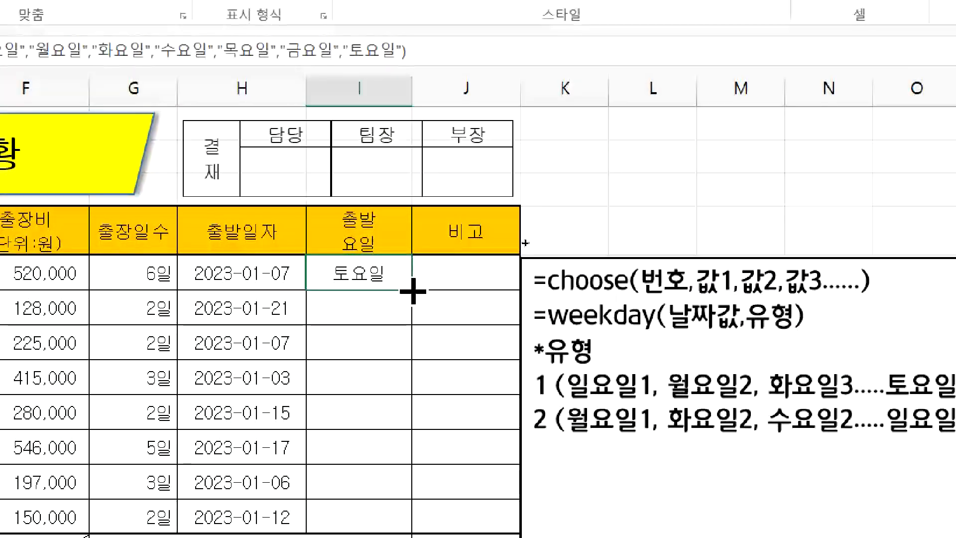
left_click_drag(411, 289, 383, 532)
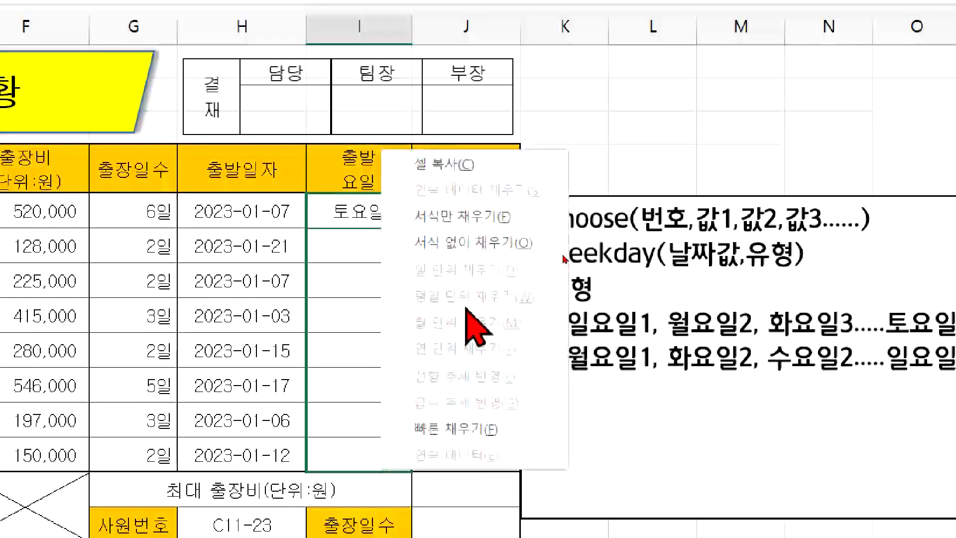
left_click(478, 243)
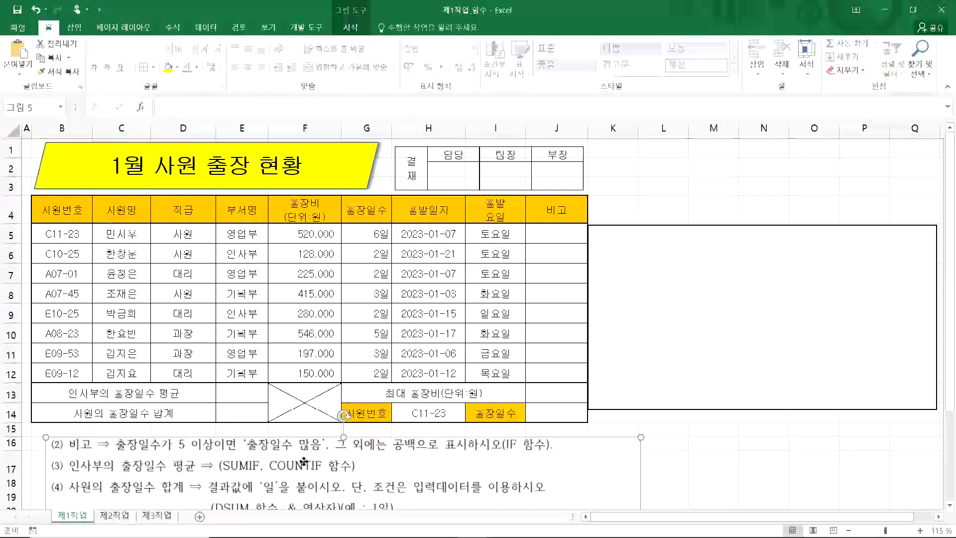
Shift the instruction picture up slightly and mark item (2)'s condition, '출장일수 많음', 공백 and IF function with temporary on-screen annotations
left_click_drag(303, 461, 301, 452)
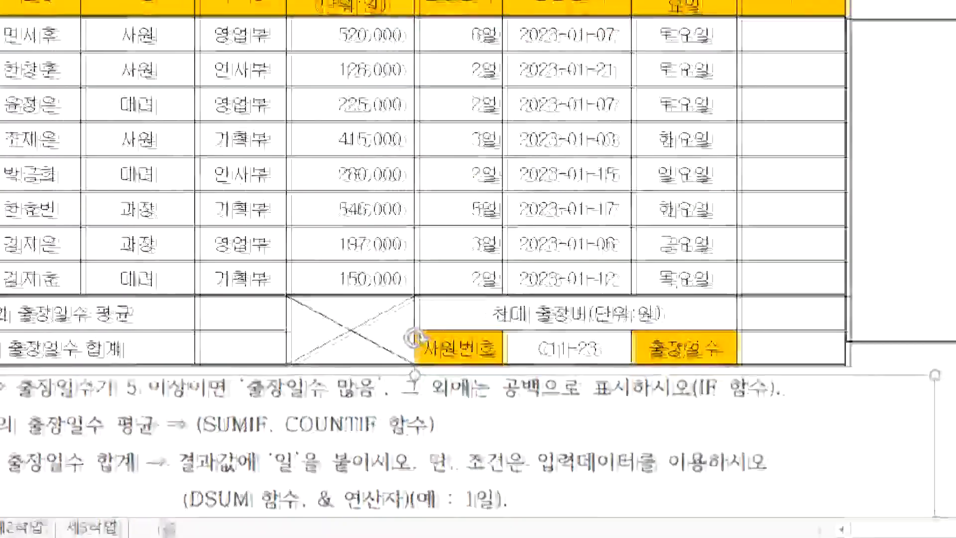
left_click_drag(122, 449, 215, 446)
left_click_drag(227, 413, 250, 415)
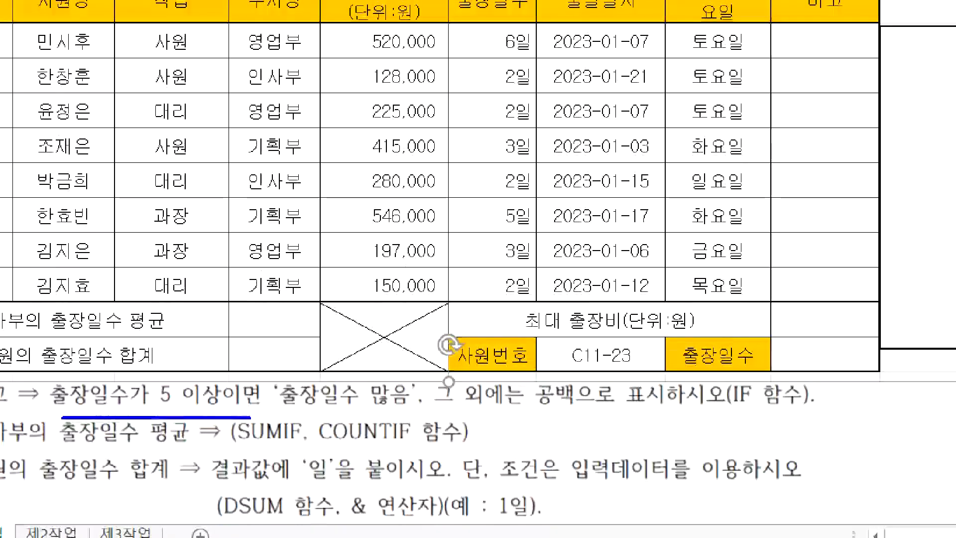
left_click_drag(385, 417, 419, 419)
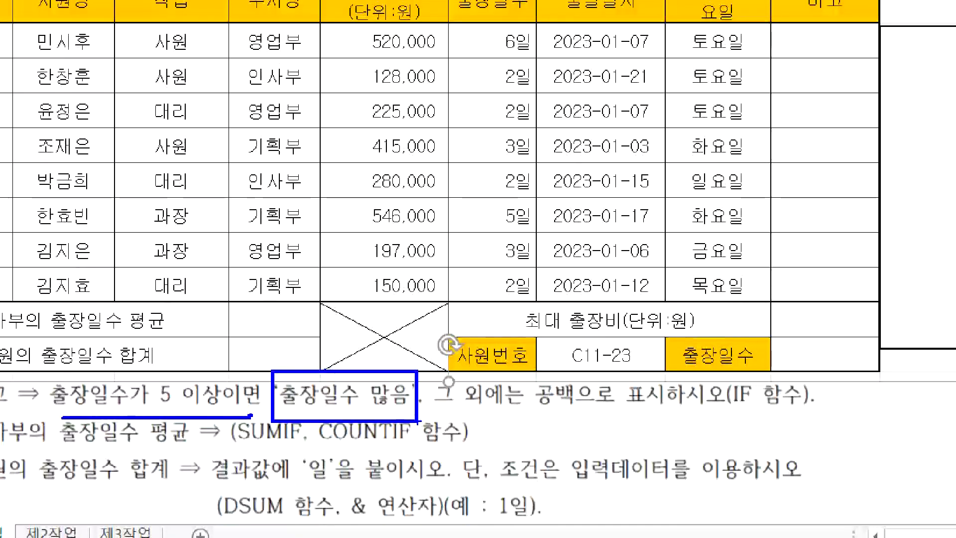
left_click_drag(434, 411, 601, 413)
mouse_move(525, 370)
left_mouse_down()
mouse_move(605, 426)
mouse_move(596, 415)
left_mouse_up()
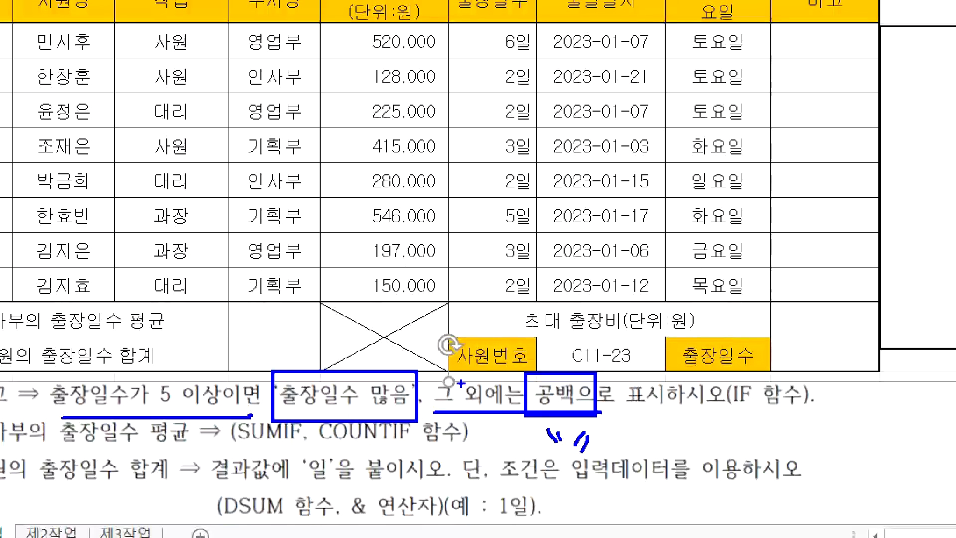
left_click_drag(707, 370, 822, 421)
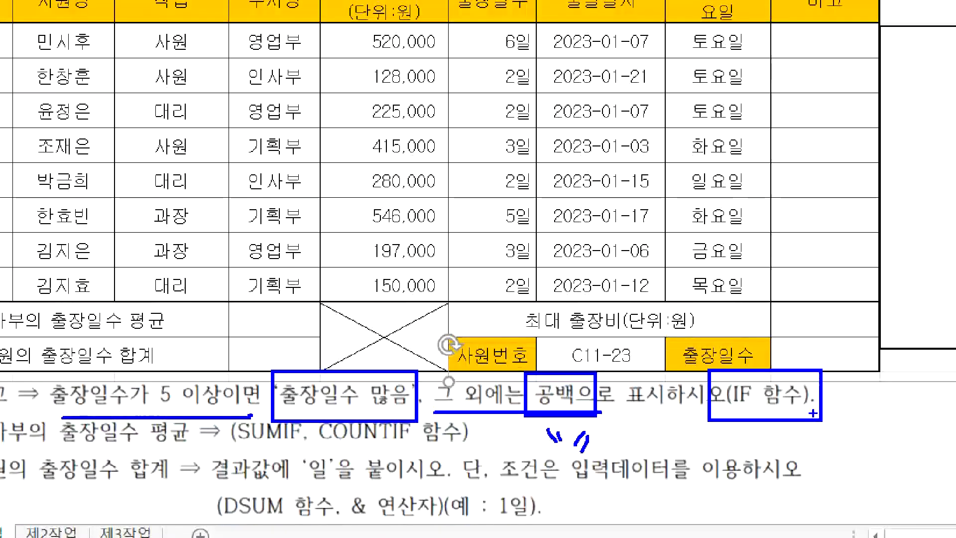
key("Escape")
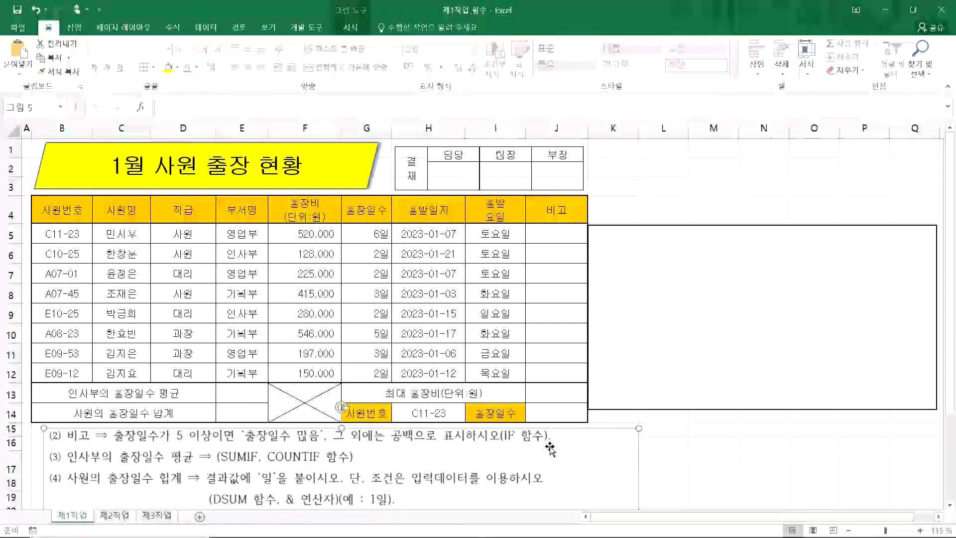
Write the IF syntax "=if(조건,참, 거짓)" in the empty note rectangle beside the table
left_click(671, 317)
type("=")
key("BackSpace")
key("BackSpace")
key("Hangul")
type("if(조건,참")
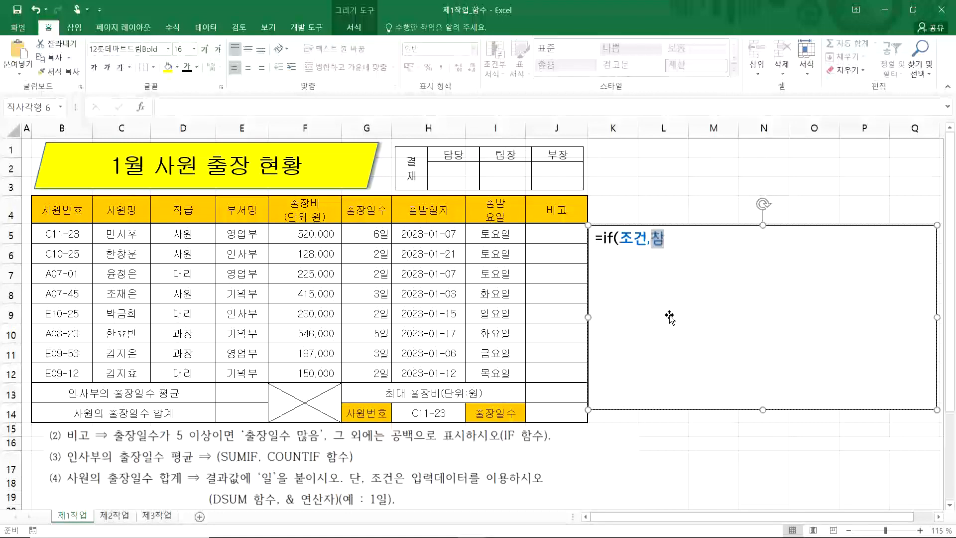
type(")")
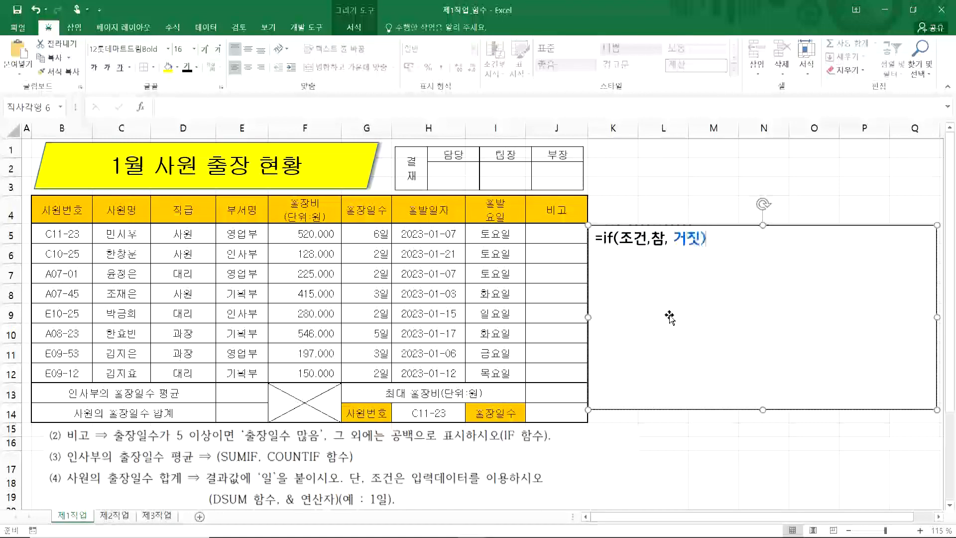
Enlarge the IF syntax text in the note rectangle to font size 24
key("ctrl+a")
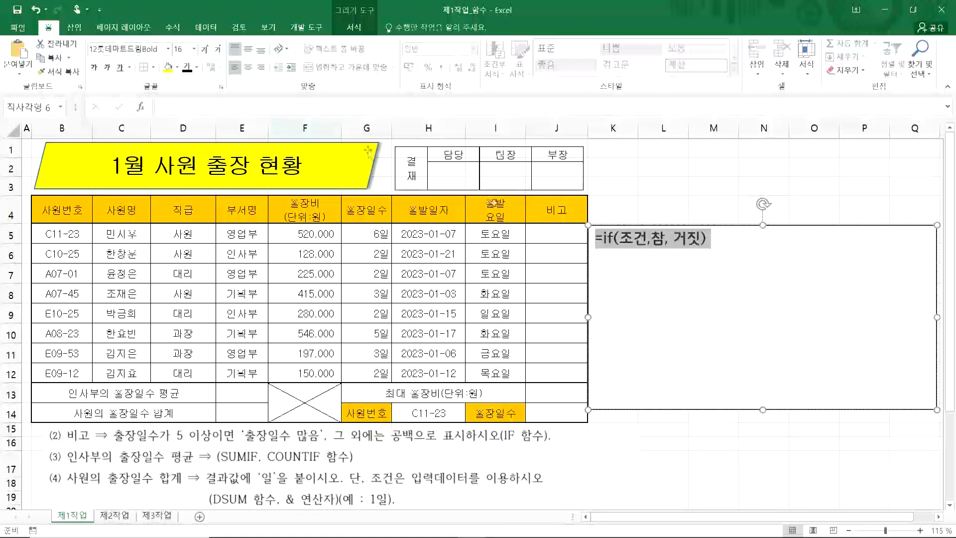
left_click(215, 49)
left_click(216, 50)
left_click(216, 50)
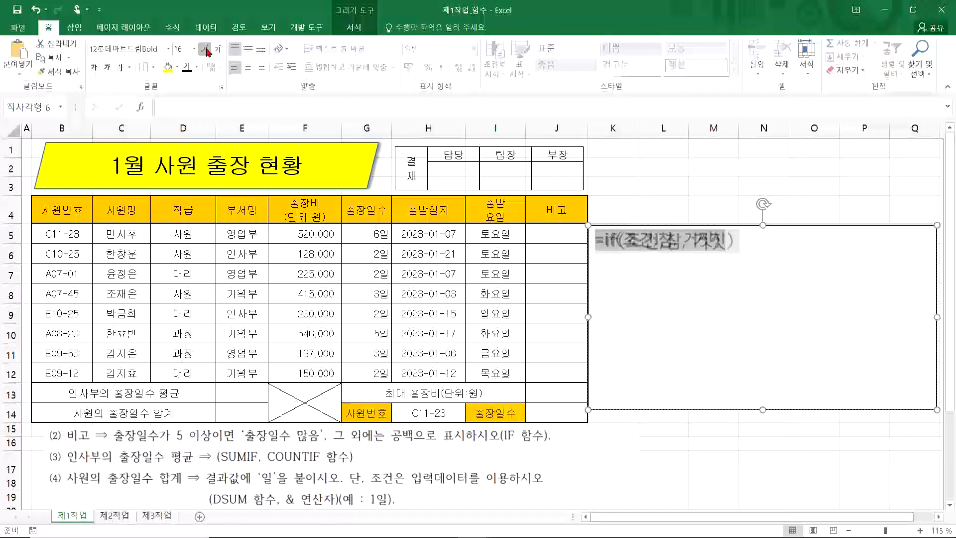
left_click(216, 50)
left_click(699, 247)
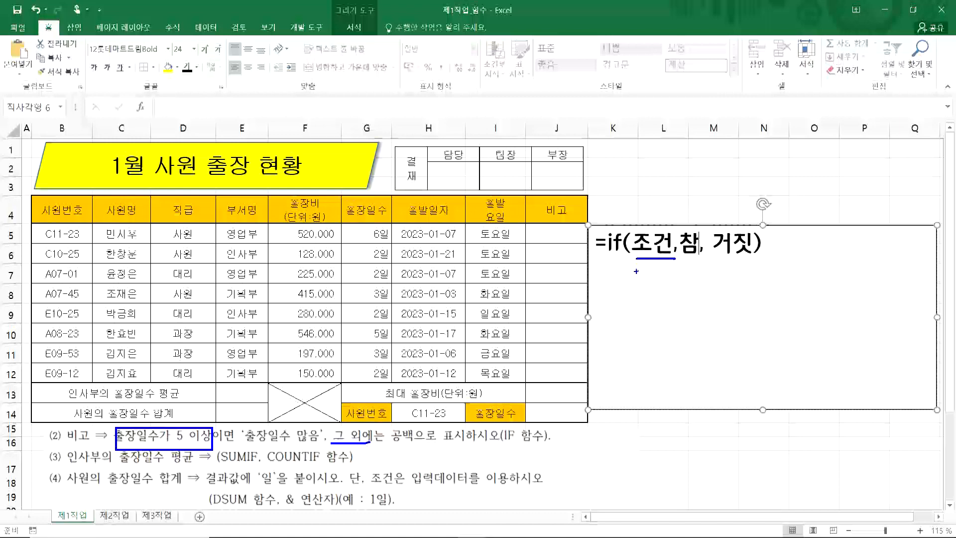
Draw temporary coloured boxes and arrows linking item (2)'s condition, '출장일수 많음' and 공백 to the note's 조건, 참 and 거짓 arguments
left_click_drag(211, 428, 192, 427)
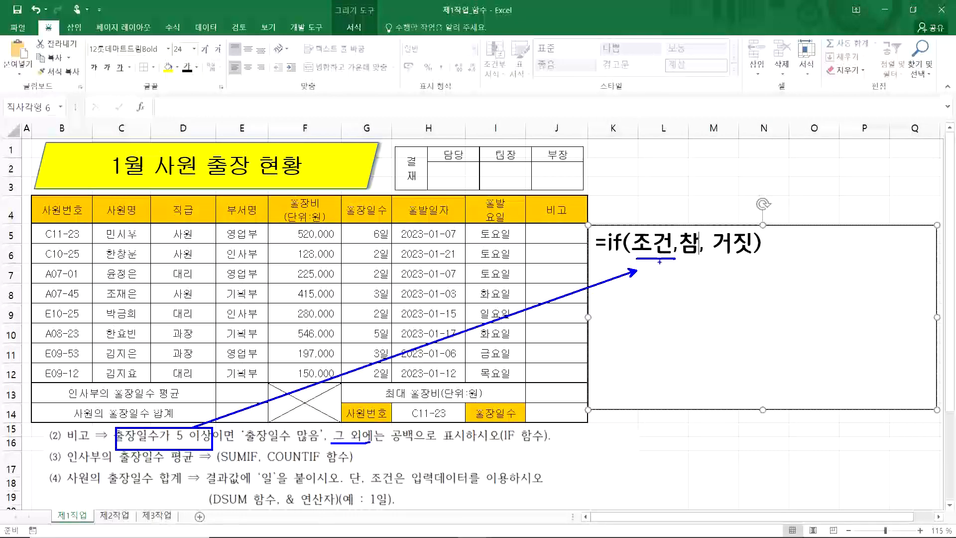
key("r")
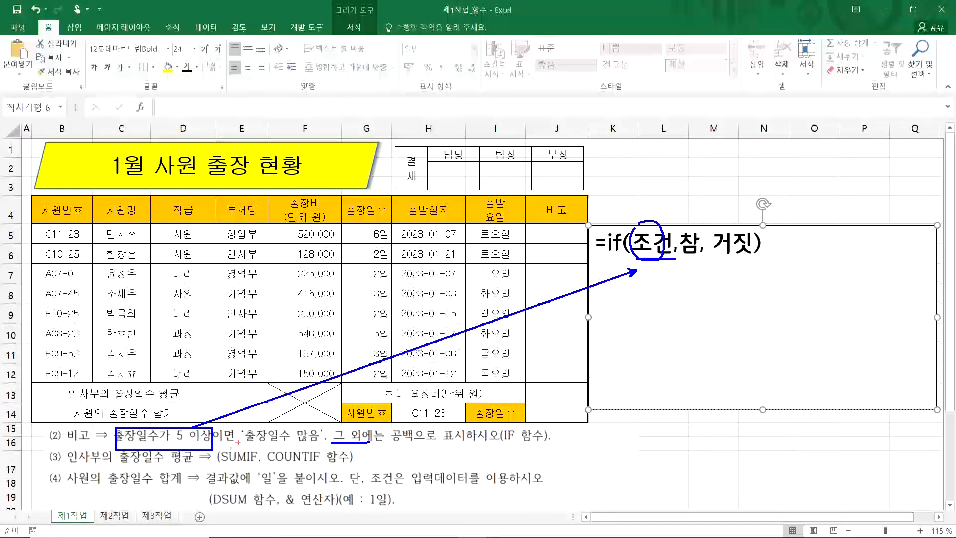
left_click_drag(238, 422, 325, 445)
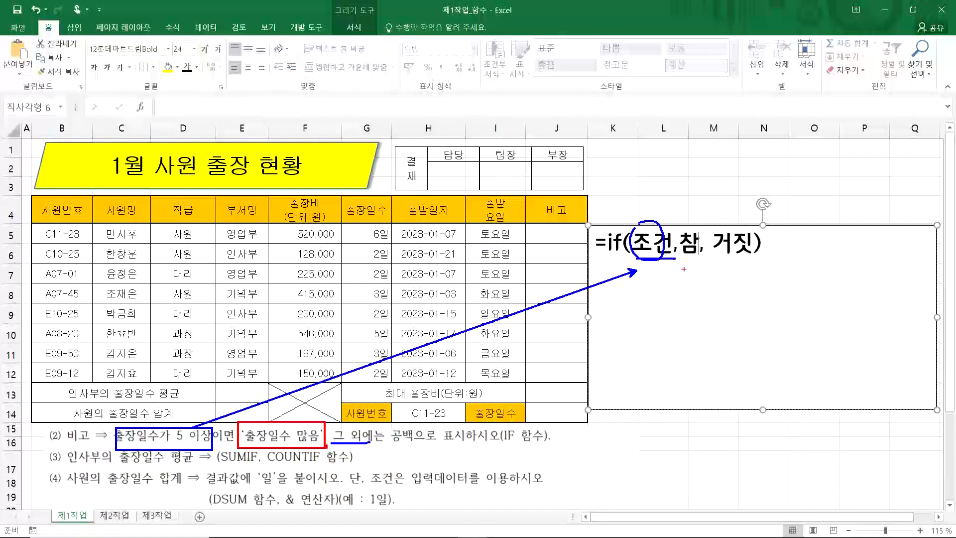
left_click_drag(697, 271, 351, 406)
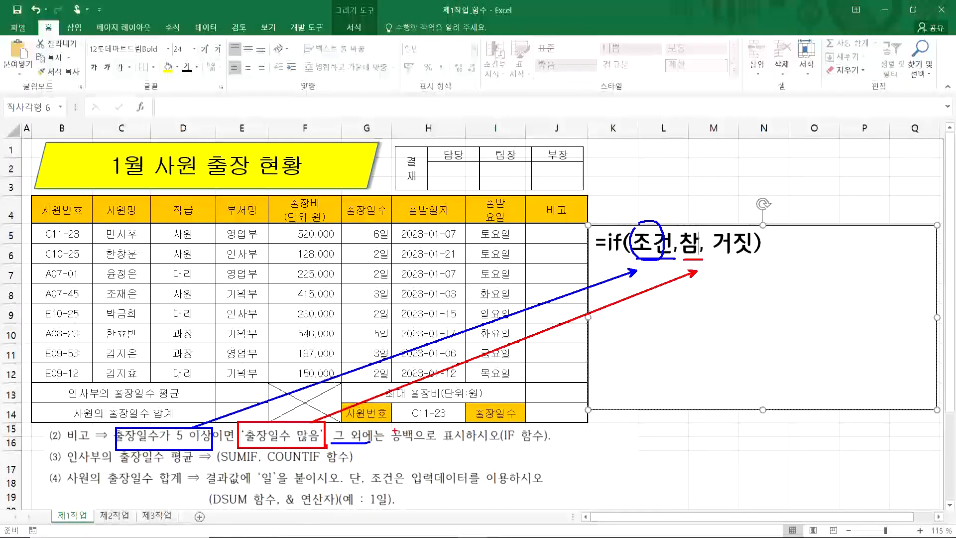
key("g")
left_click_drag(388, 424, 412, 445)
mouse_move(717, 258)
left_mouse_down()
mouse_move(754, 258)
mouse_move(560, 396)
mouse_move(427, 440)
left_mouse_up()
left_click_drag(757, 264, 759, 281)
left_click_drag(766, 265, 763, 281)
left_click_drag(789, 270, 785, 282)
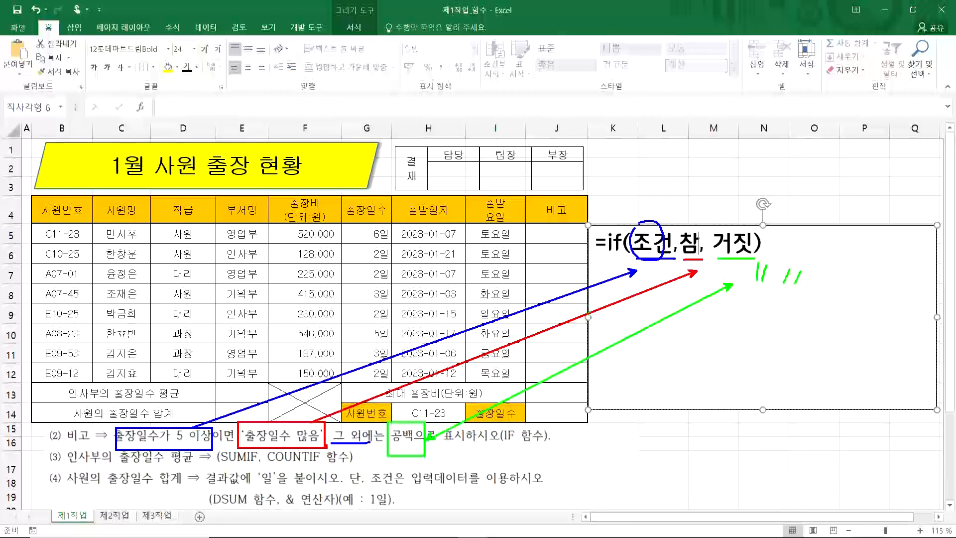
key("Escape")
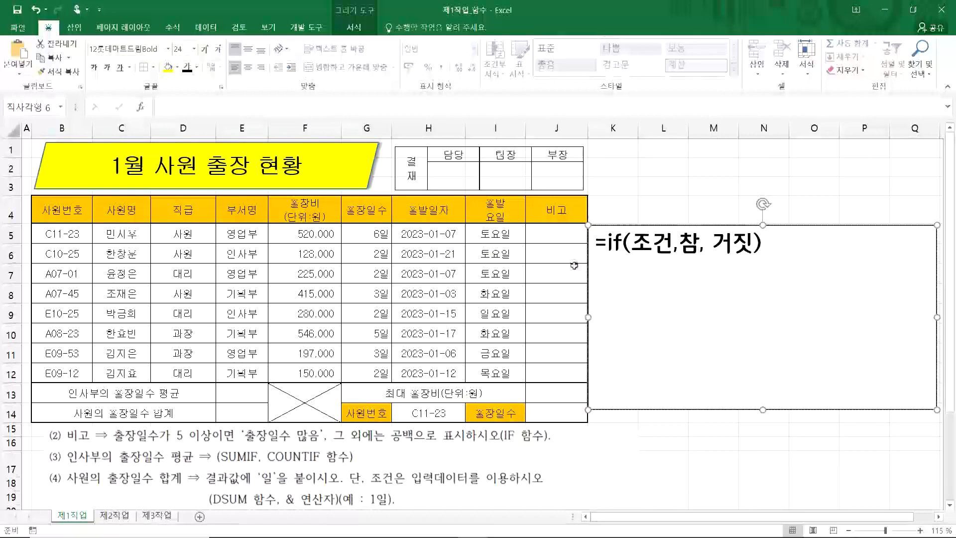
Begin an IF formula in cell J5 with the condition G5>=5
left_click(558, 239)
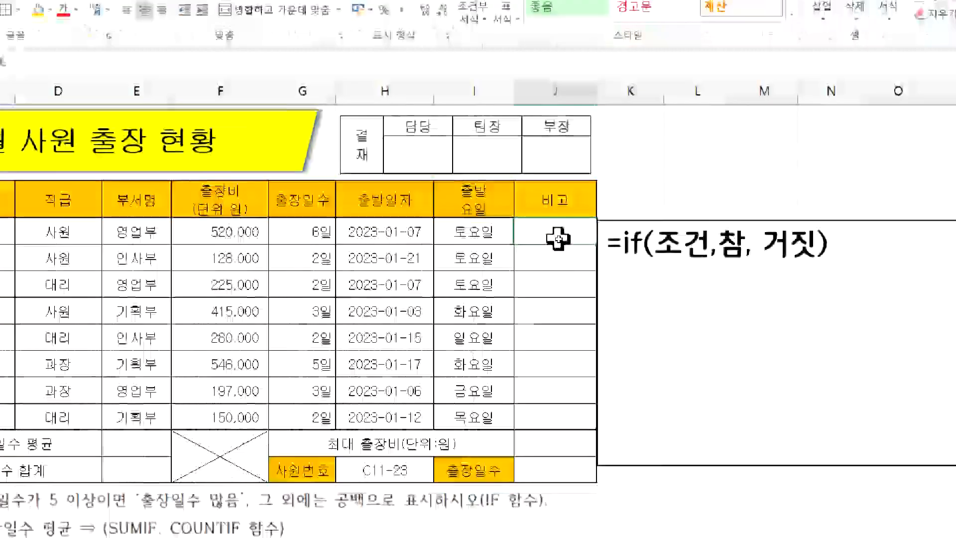
type("=ㅑ")
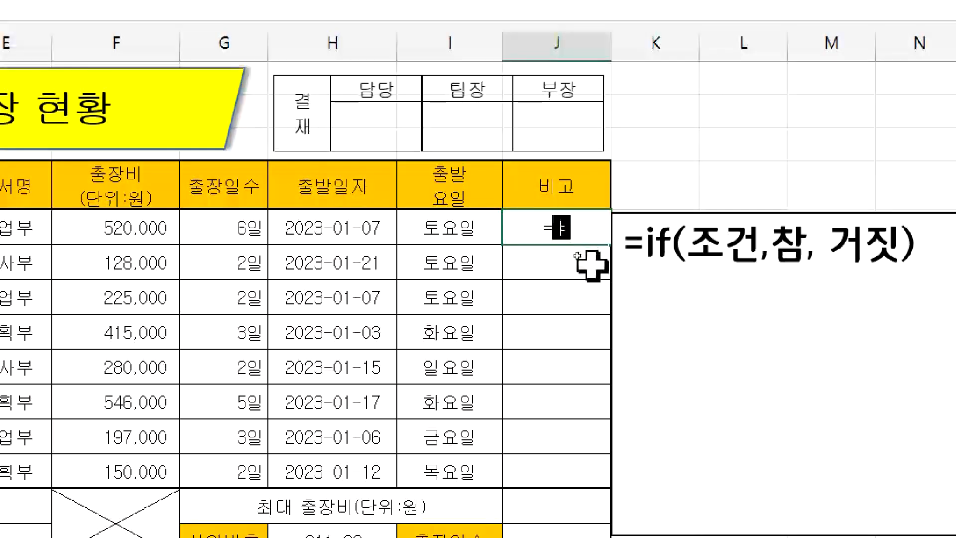
key("BackSpace")
type("if(")
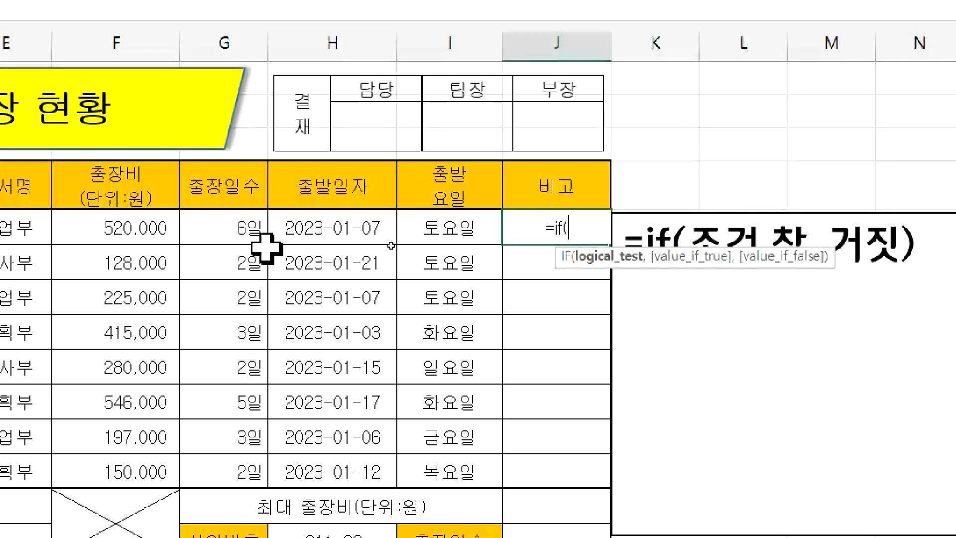
left_click(223, 235)
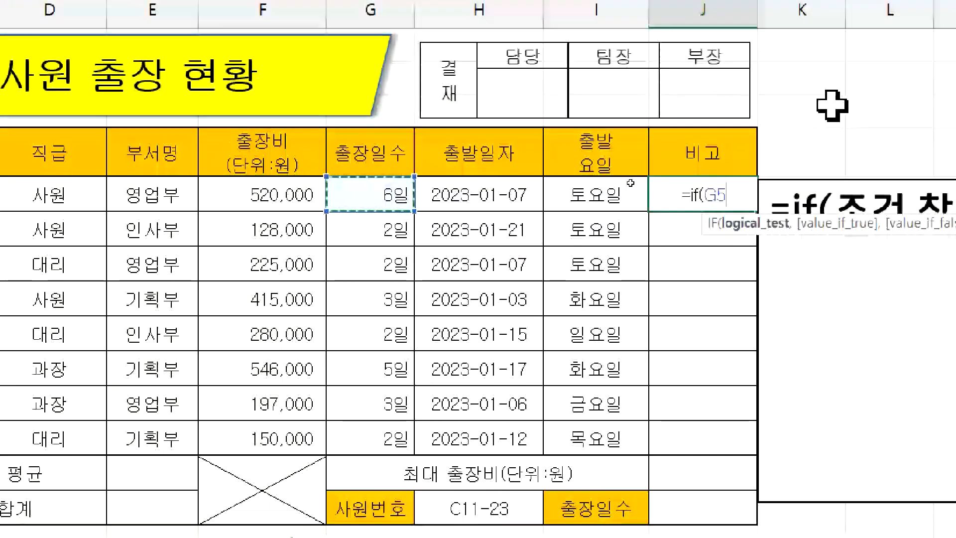
type(">=")
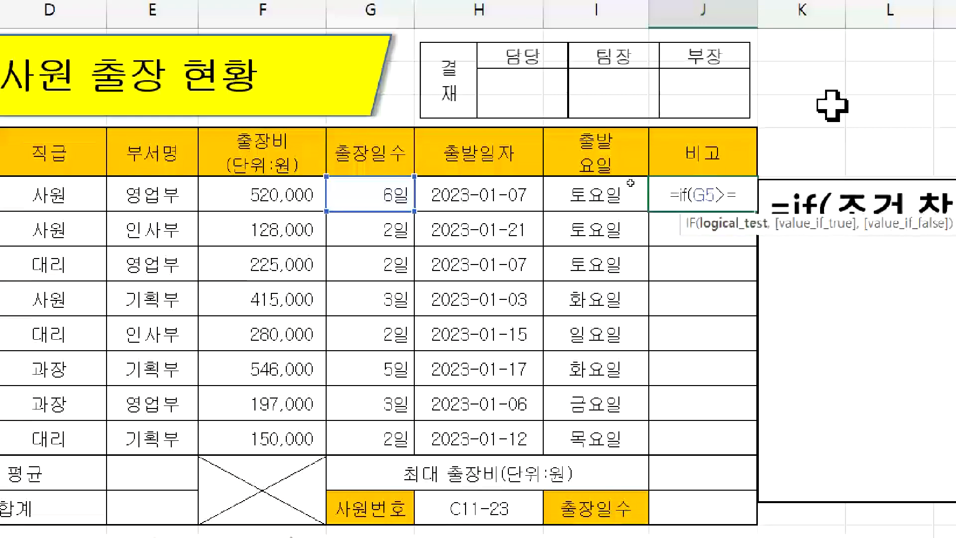
type("5")
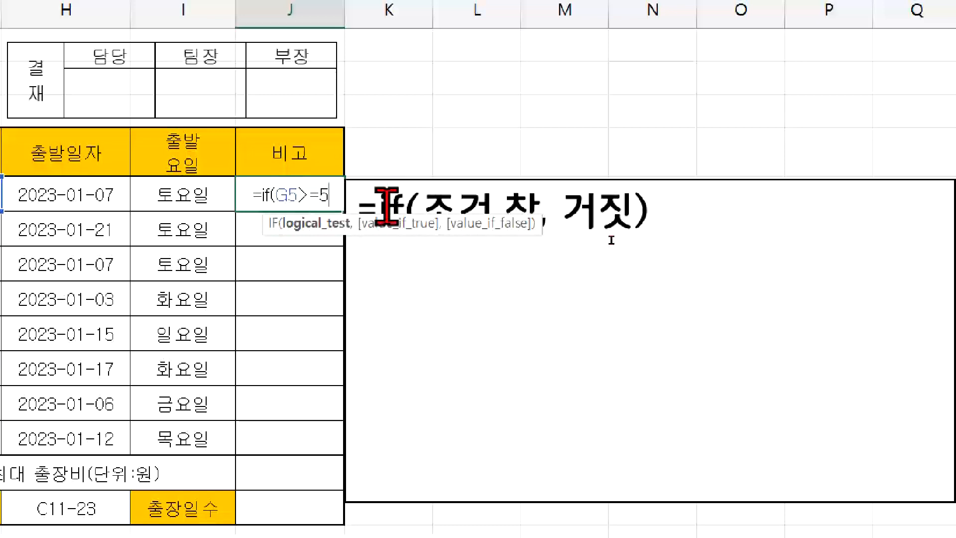
Complete the IF formula in J5 with "출장일수 많음" as the true value and an empty string "" as the false value
type(",")
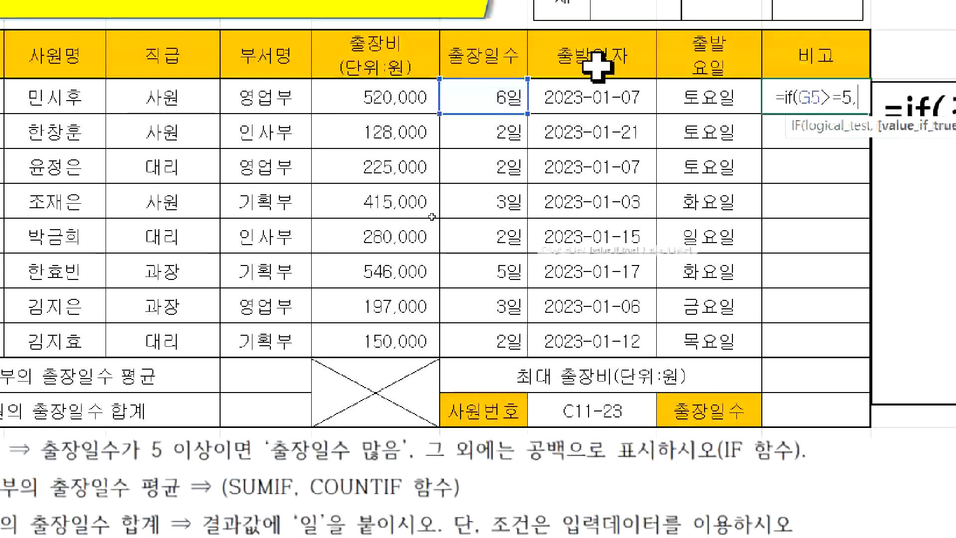
type("\"")
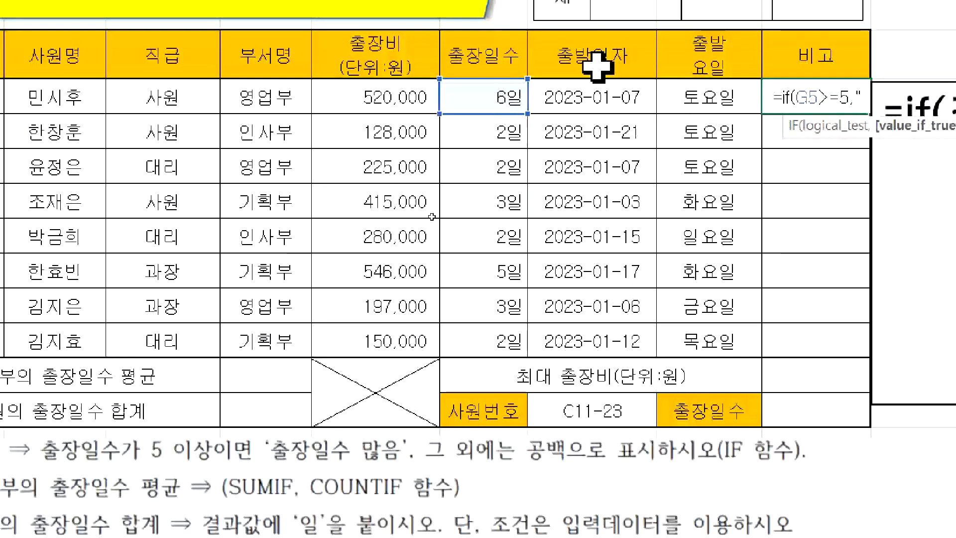
type("c")
key("BackSpace")
type("출")
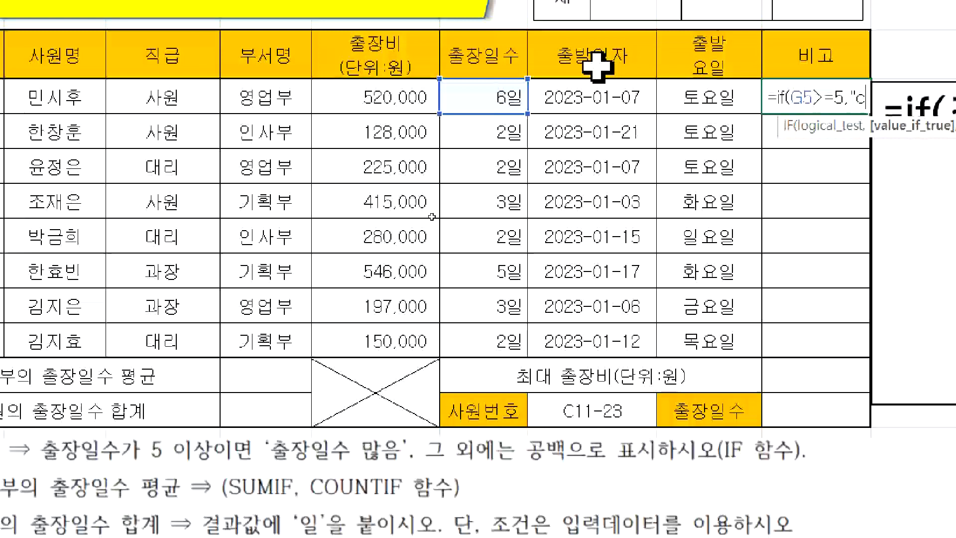
type("장일수 많음")
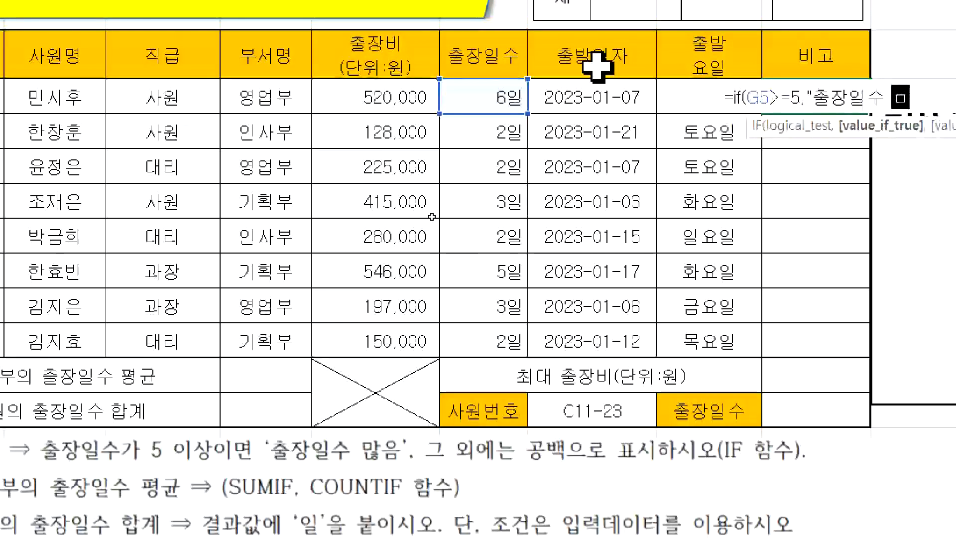
type("\"")
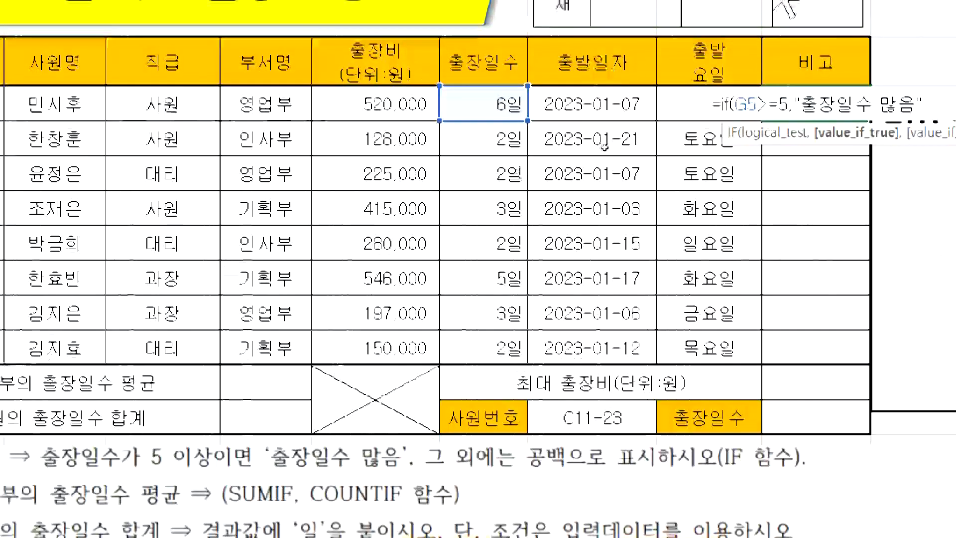
type(",")
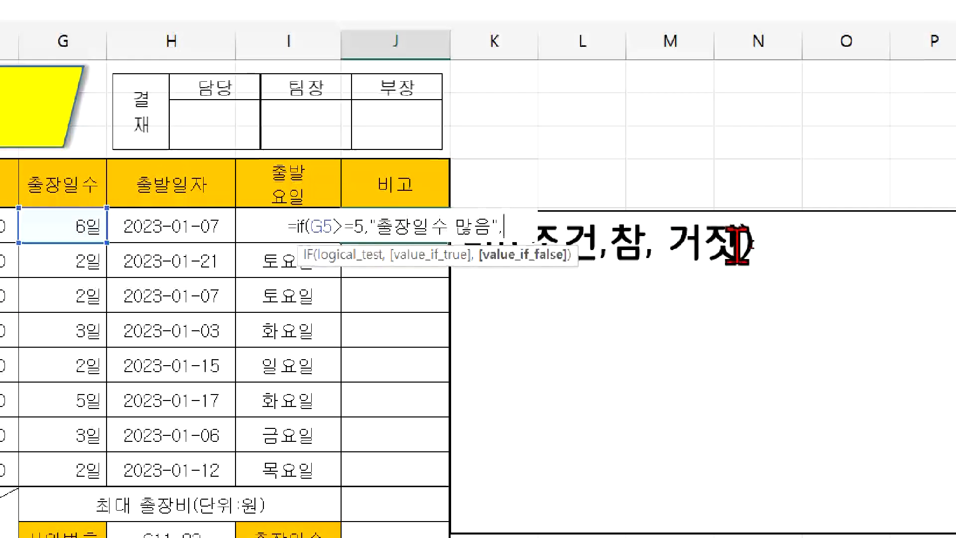
type("\"\"")
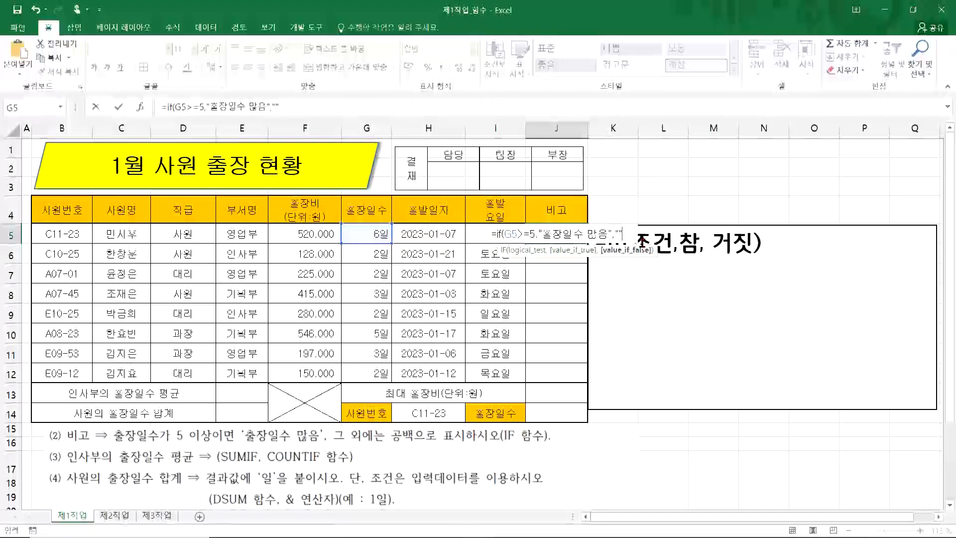
key("Return")
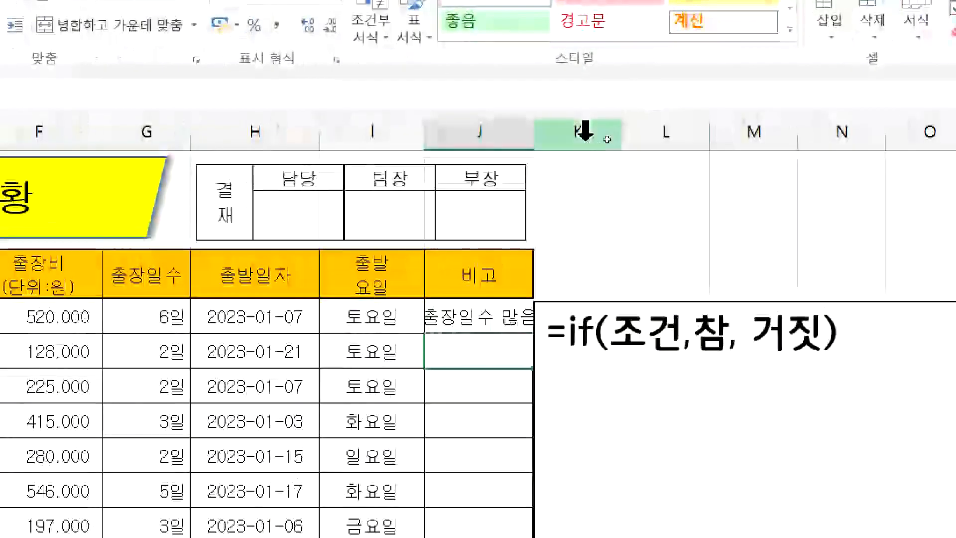
Widen column J to fit its text and fill the IF formula from J5 down through J12 without formatting
left_click_drag(533, 141, 578, 153)
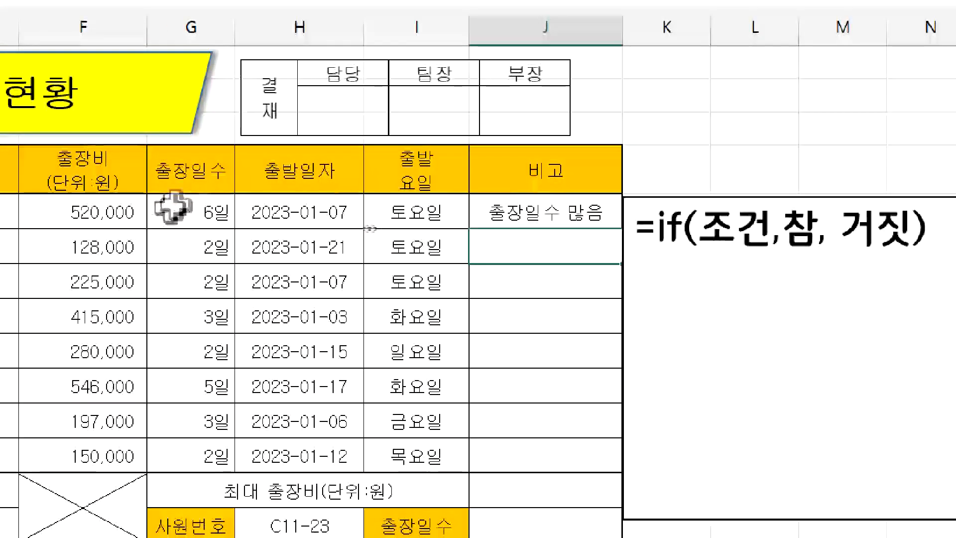
left_click(585, 213)
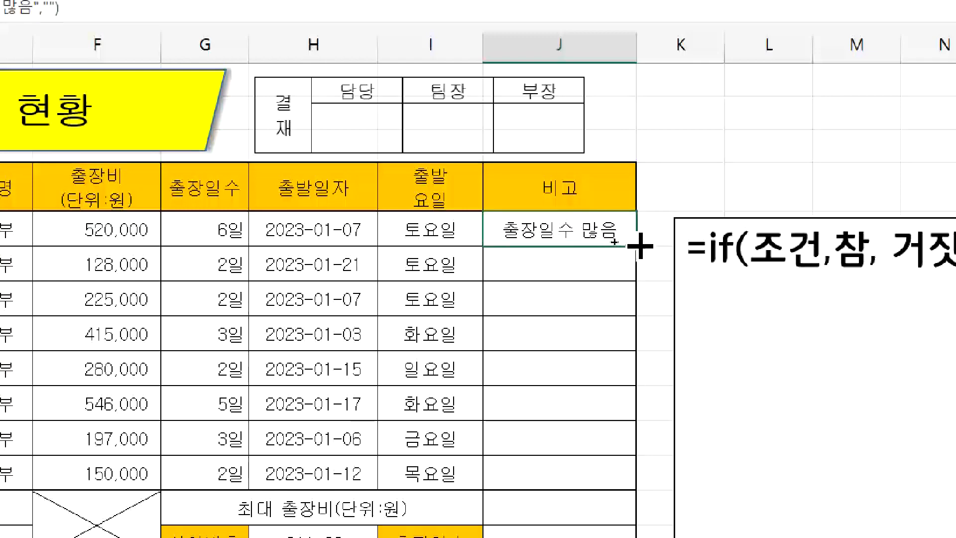
left_click_drag(614, 241, 631, 473)
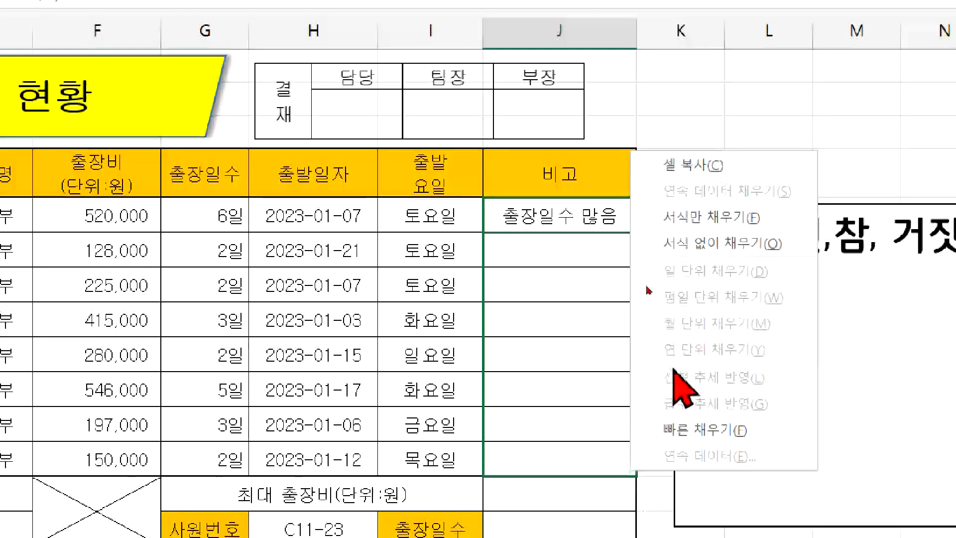
left_click(710, 243)
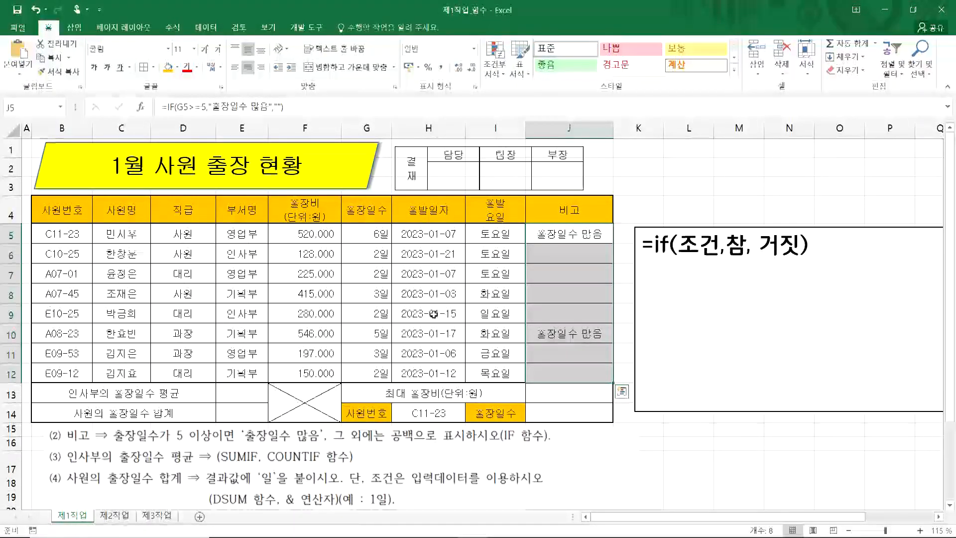
Bring instruction item (3) directly under the table and mark its task, SUMIF, COUNTIF and the 인사부 entries in temporary red
left_click_drag(284, 487, 287, 472)
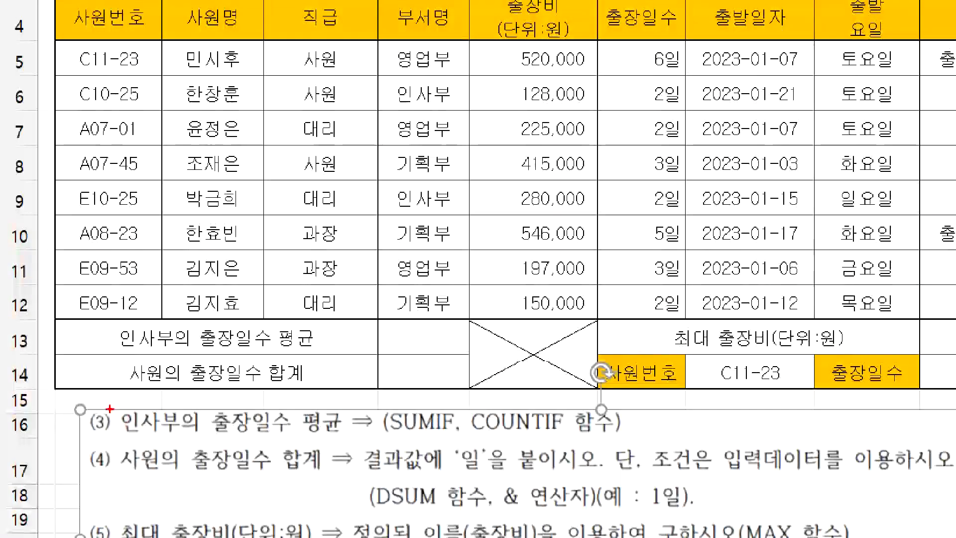
mouse_move(109, 408)
left_mouse_down()
mouse_move(349, 444)
mouse_move(595, 434)
left_mouse_up()
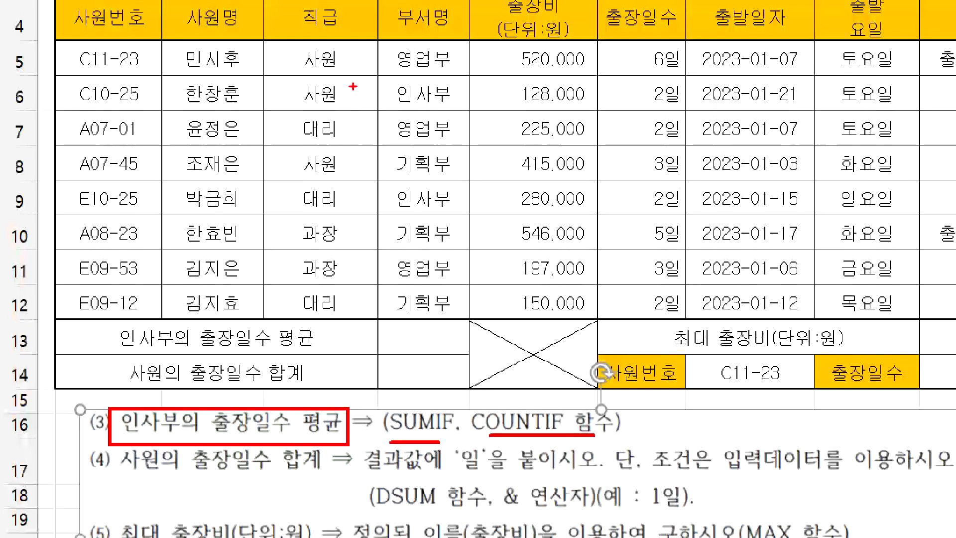
left_click_drag(382, 76, 479, 109)
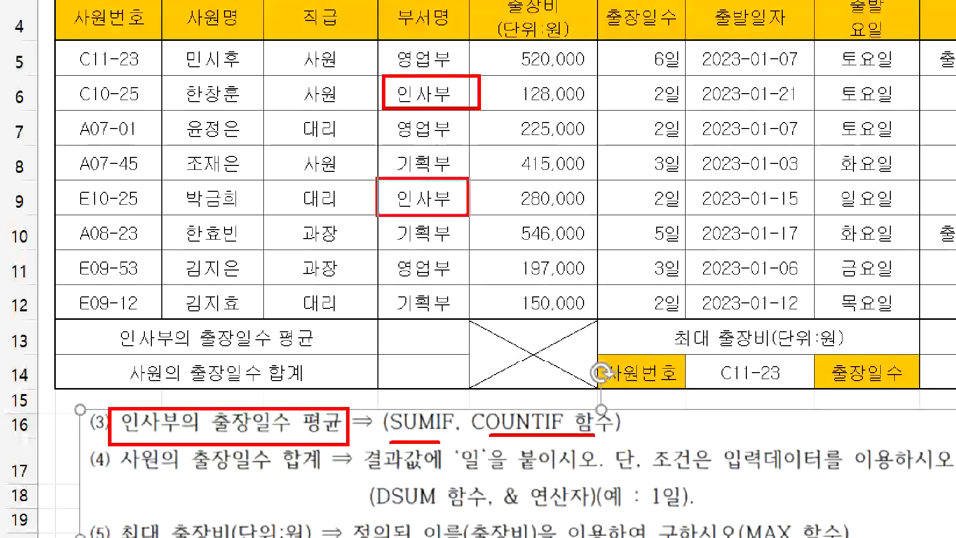
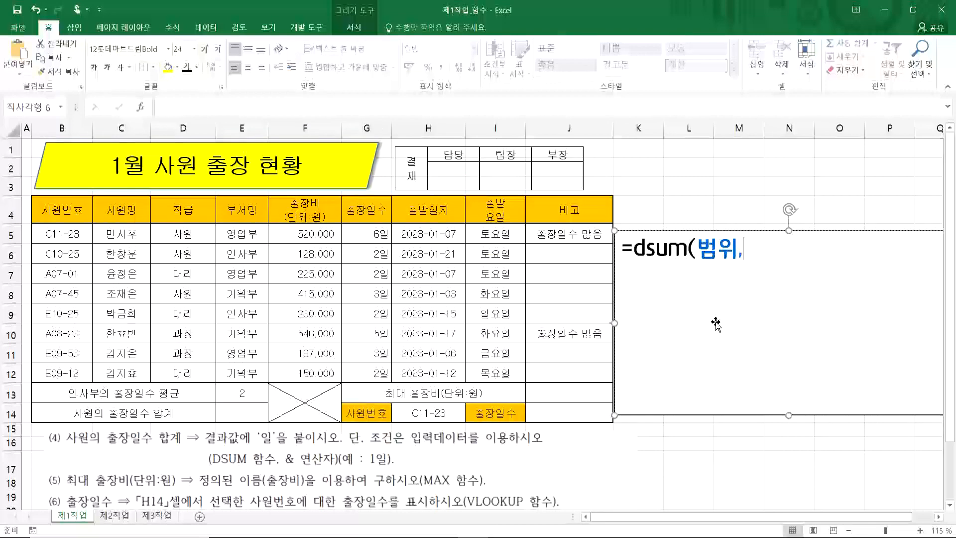
Complete the DSUM syntax in the note rectangle so it reads "=dsum(범위,열번호,조건범위)"
type("열번호,")
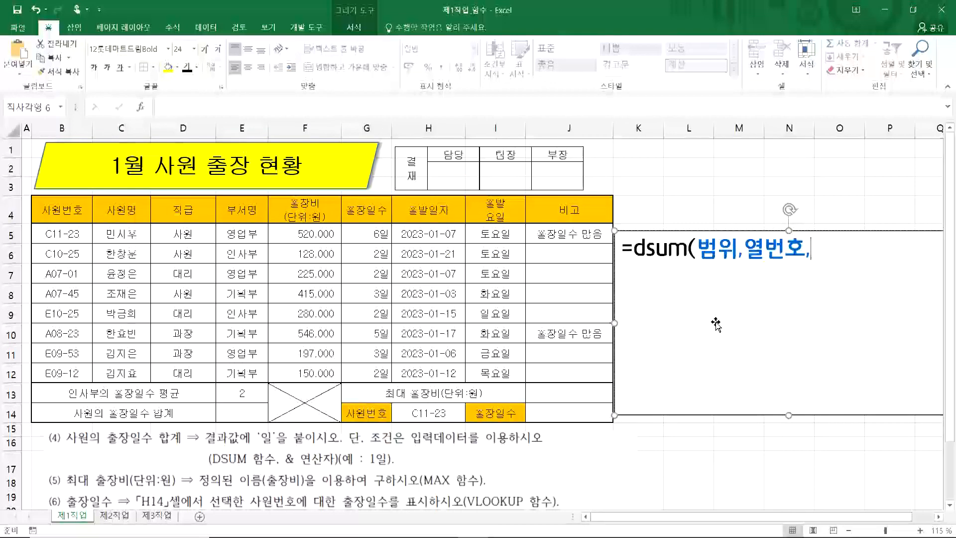
type("조건")
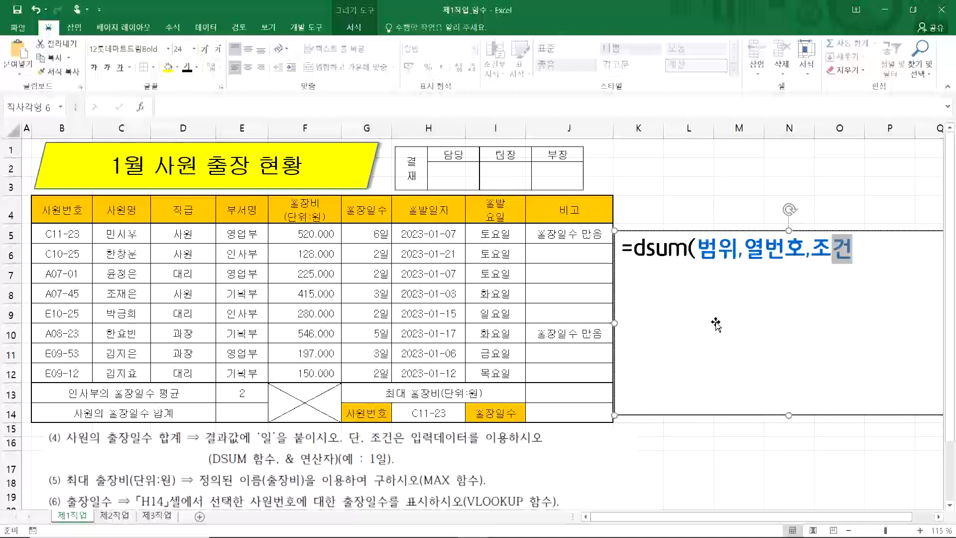
type("범위")
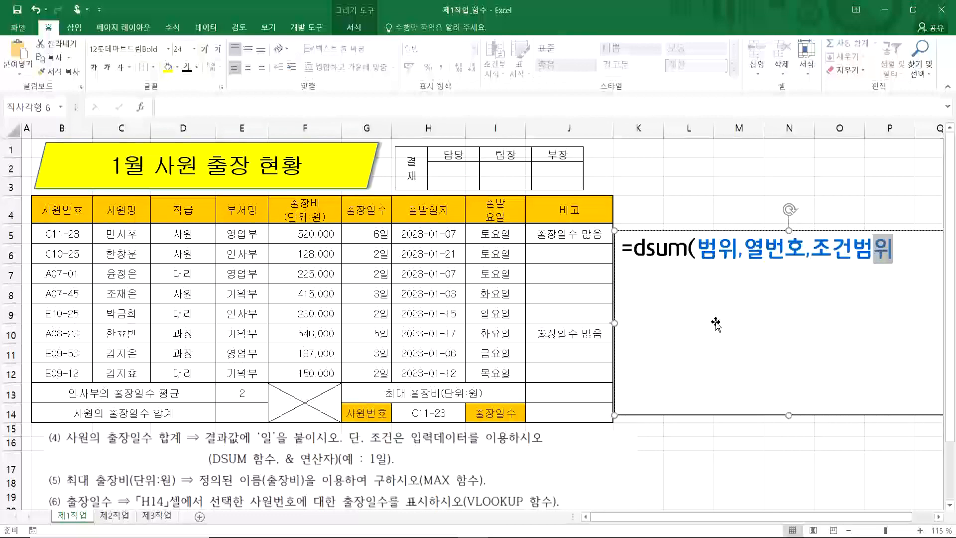
type(")")
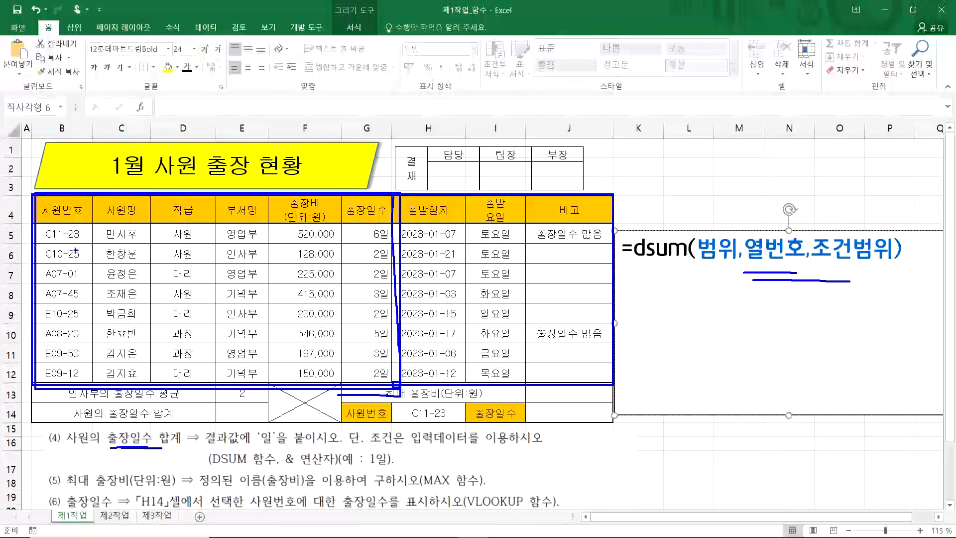
Number the table columns from 사원번호 to 출장일수 as 1 to 6 in temporary ink and mark the note's 열번호 as 6
left_click_drag(163, 266, 171, 294)
mouse_move(231, 270)
left_mouse_down()
mouse_move(265, 294)
mouse_move(243, 304)
left_mouse_up()
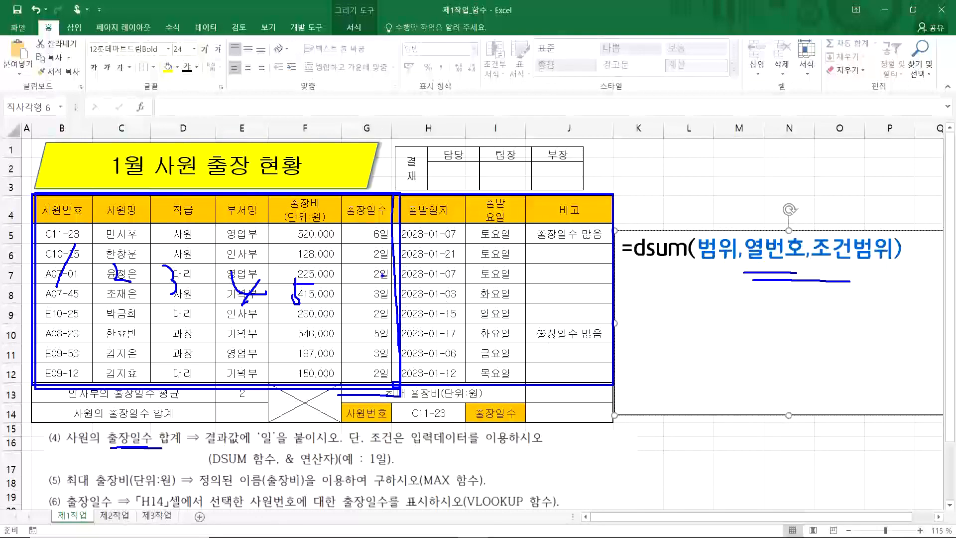
left_click_drag(368, 308, 358, 295)
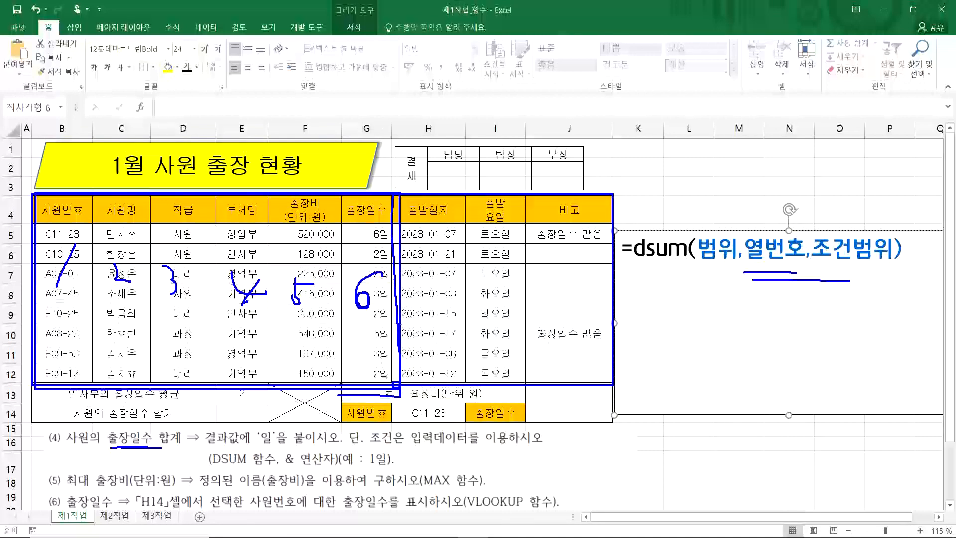
left_click_drag(796, 272, 792, 280)
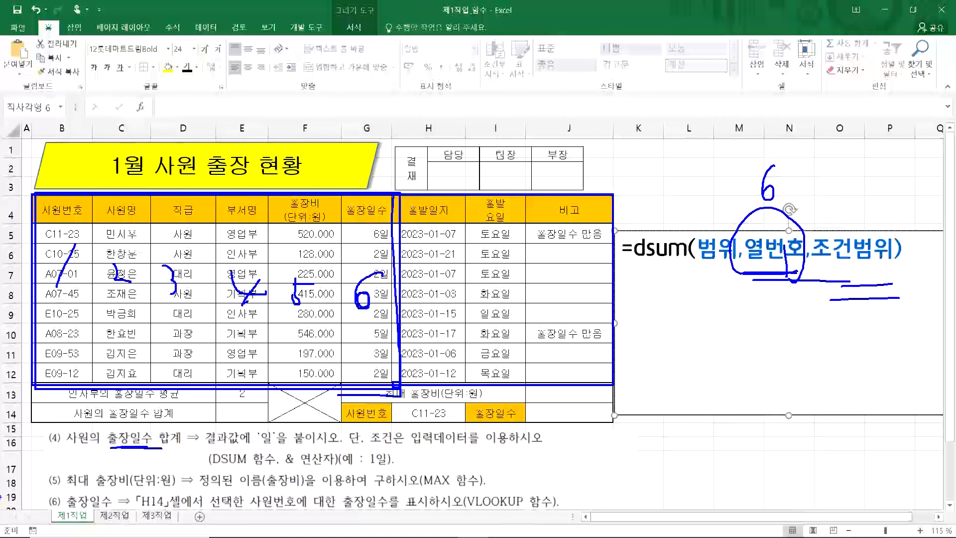
Mark item (4)'s 사원 and the 직급 criteria cells D4:D5 with temporary ink, then clear all annotations
left_click_drag(68, 456, 103, 447)
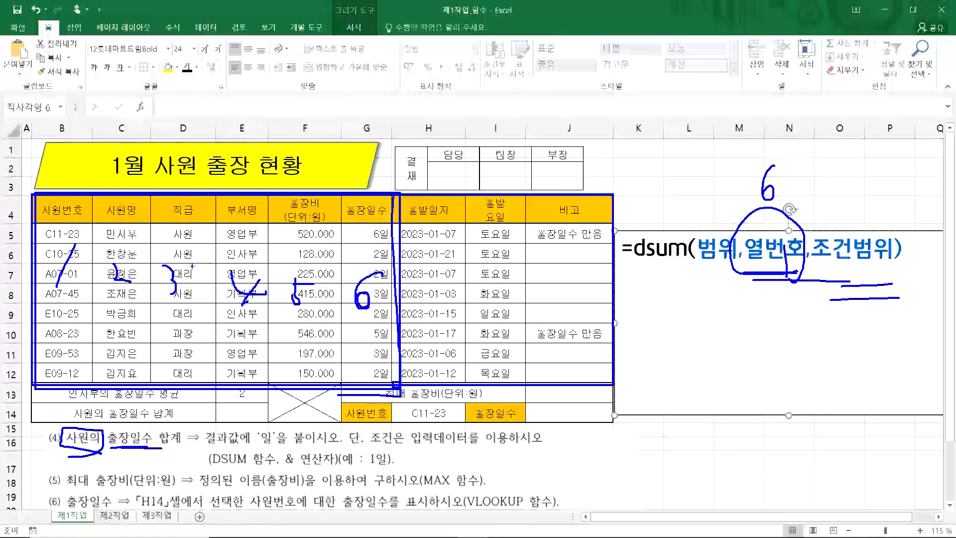
mouse_move(148, 192)
left_mouse_down()
mouse_move(228, 254)
mouse_move(217, 246)
left_mouse_up()
left_click(163, 212)
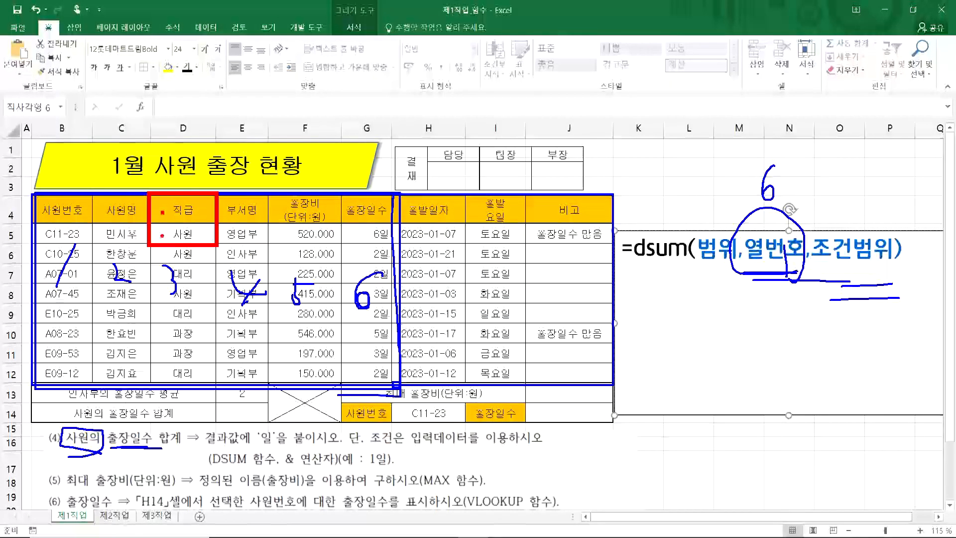
left_click(162, 238)
left_click(156, 256)
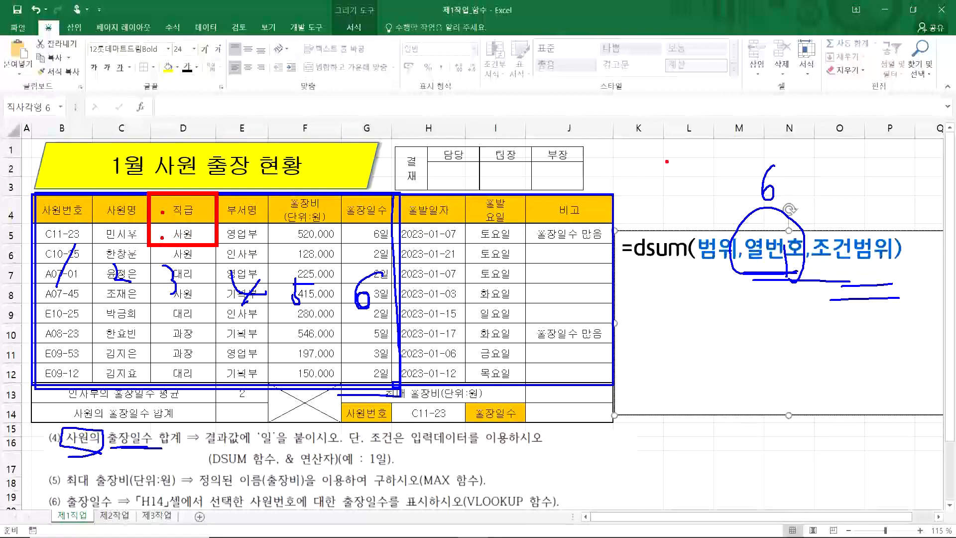
mouse_move(660, 156)
left_mouse_down()
mouse_move(714, 194)
mouse_move(660, 159)
left_mouse_up()
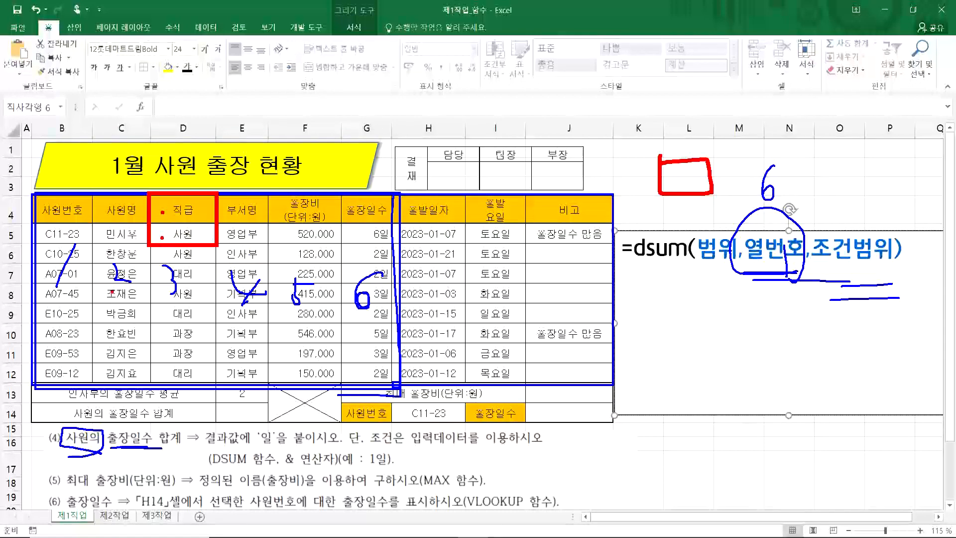
mouse_move(160, 239)
left_mouse_down()
mouse_move(152, 222)
mouse_move(219, 197)
mouse_move(211, 249)
left_mouse_up()
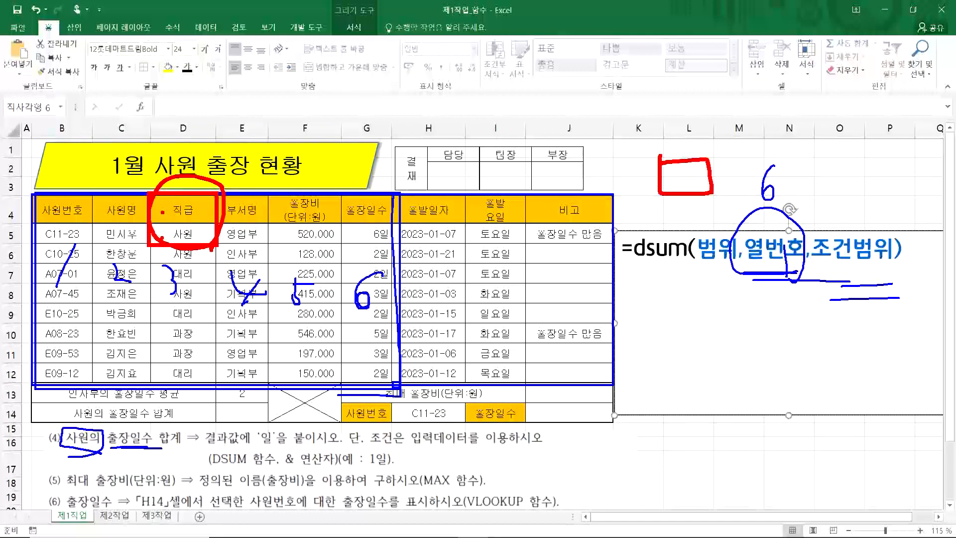
key("Escape")
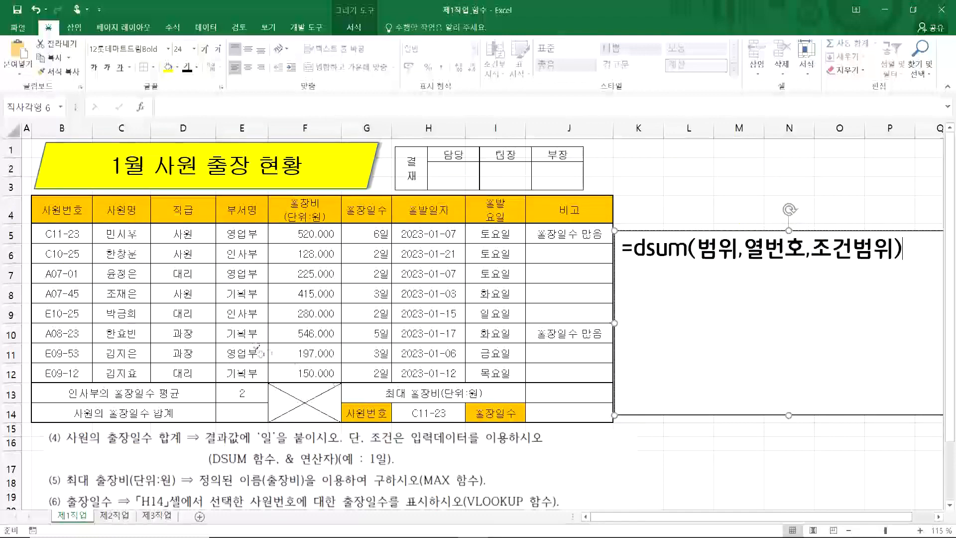
Start the 사원의 출장일수 합계 formula in E14 with DSUM over B4:J12, column 6 and criteria D4:D5
left_click(239, 415)
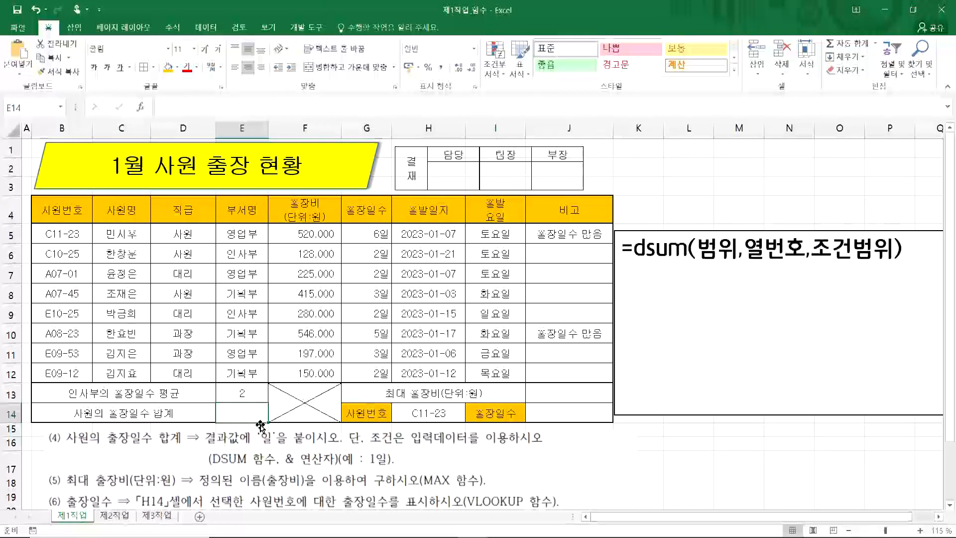
type("=ㅇ")
key("BackSpace")
key("Hangul")
type("ds")
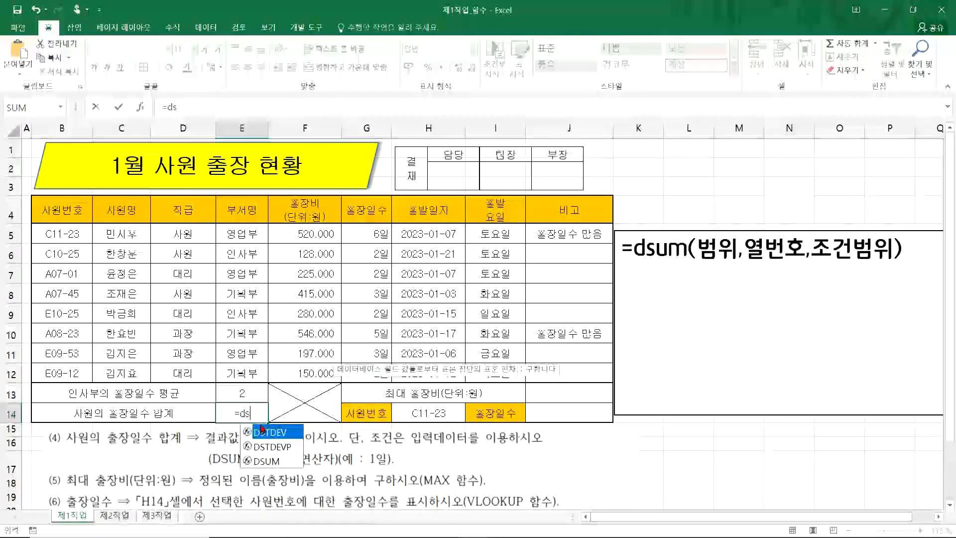
double_click(266, 461)
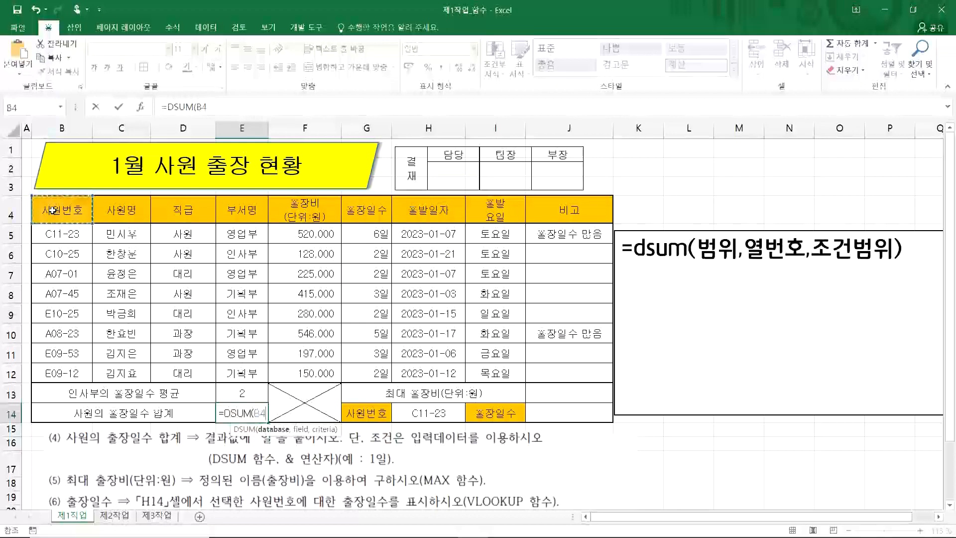
left_click_drag(273, 342, 536, 373)
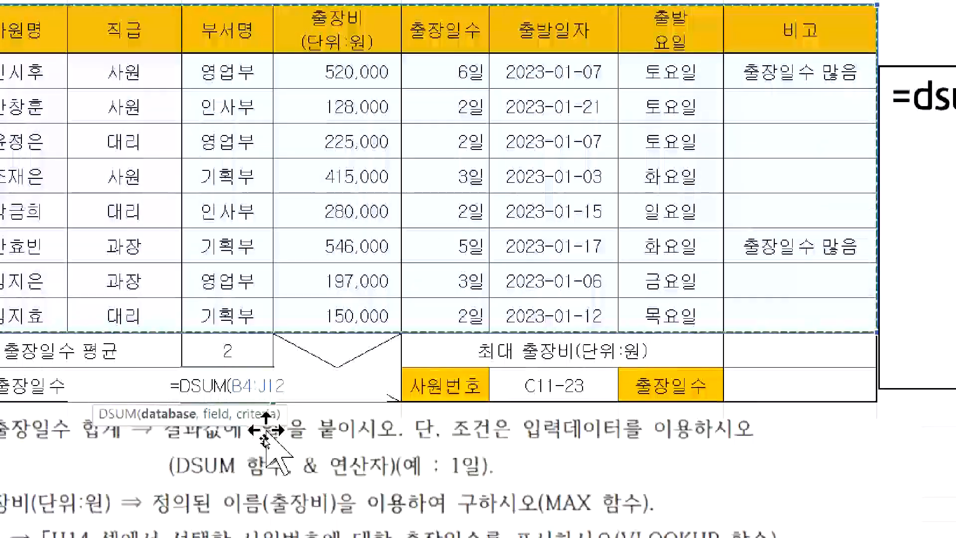
type(",")
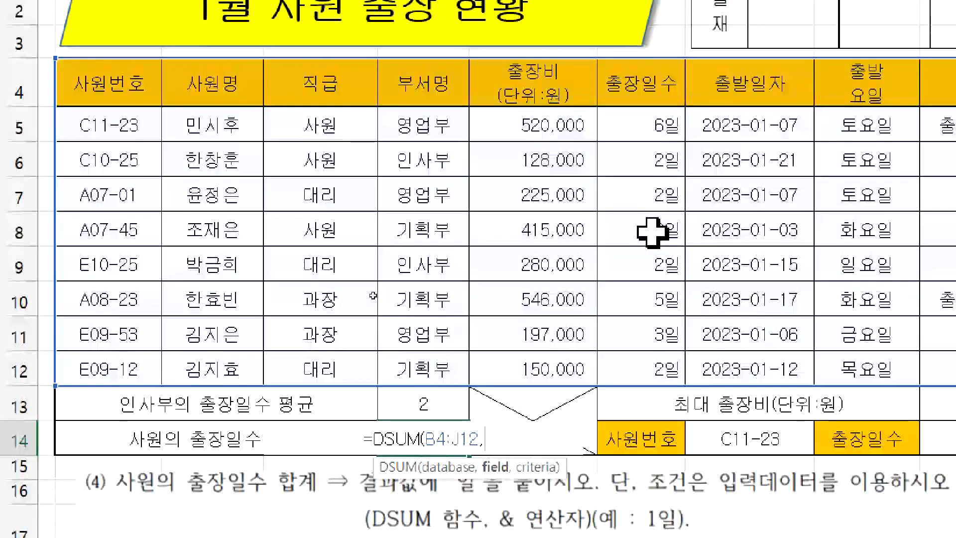
type("6,")
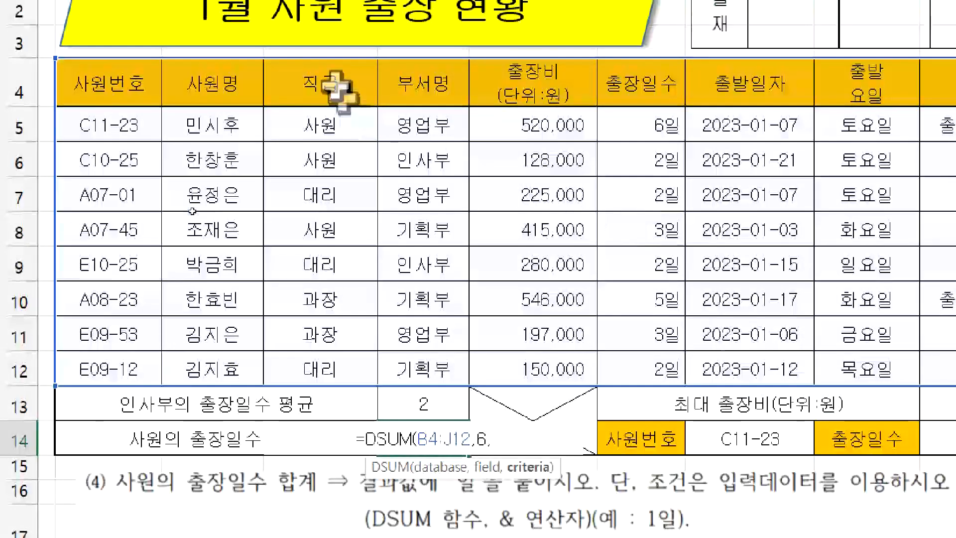
left_click_drag(331, 100, 331, 125)
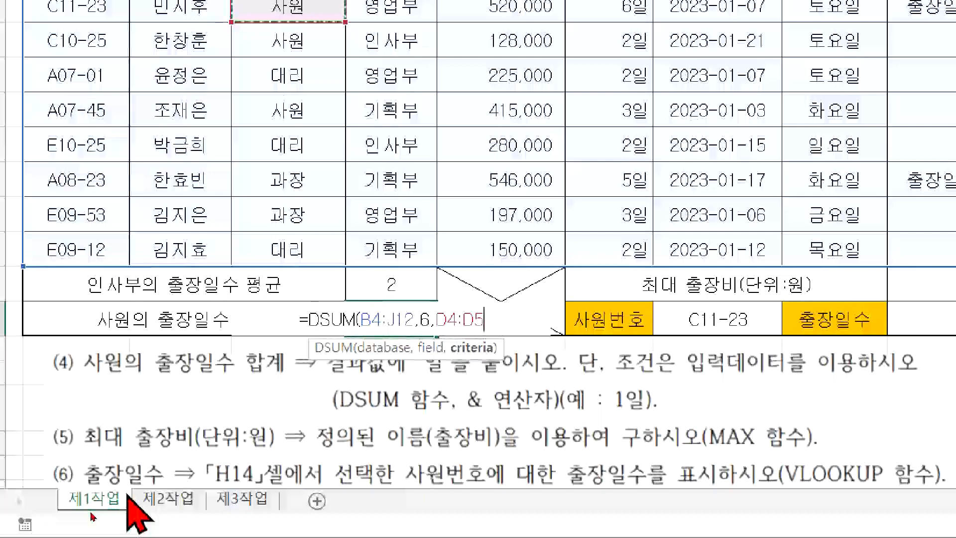
Finish the E14 formula as =DSUM(B4:J12,6,D4:D5)&"일" and right-align cells E13:E14
type(")")
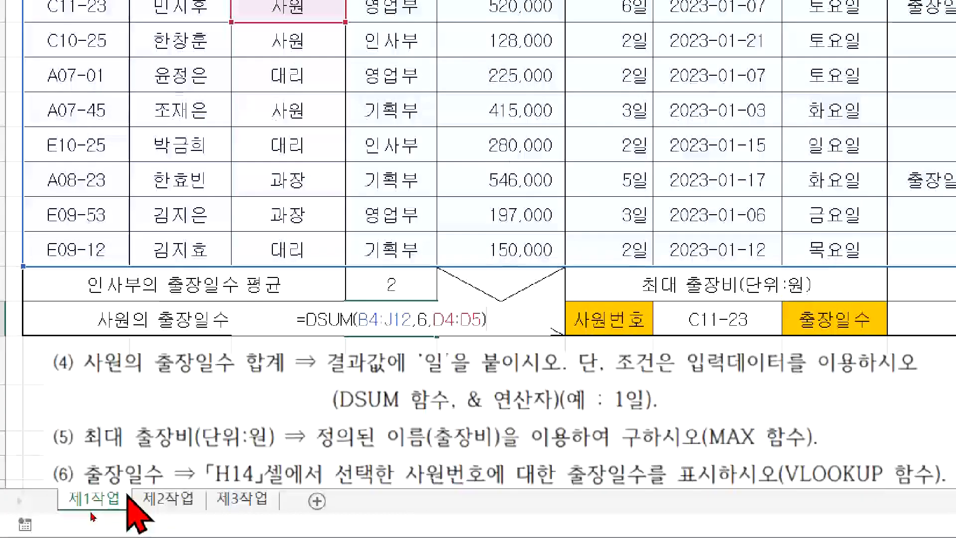
type("&")
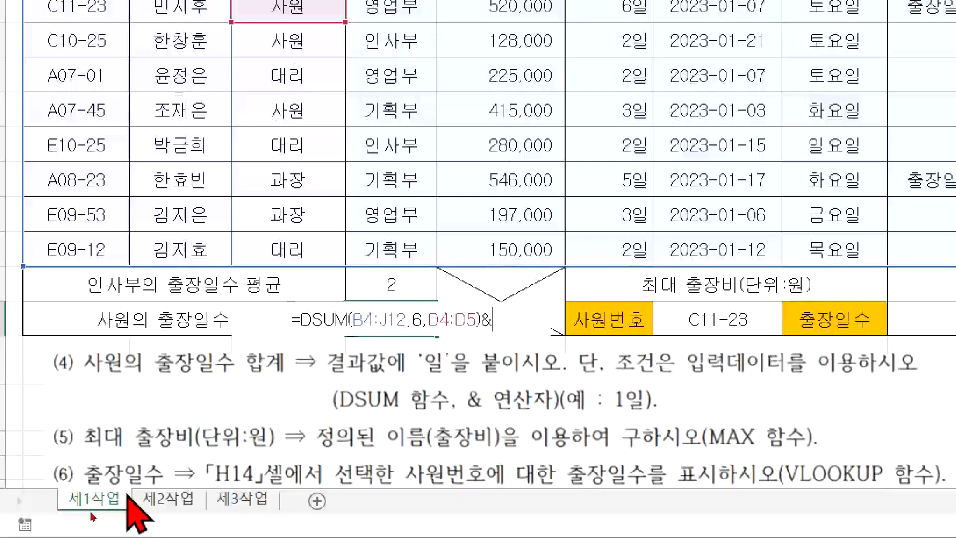
type("ㅇ")
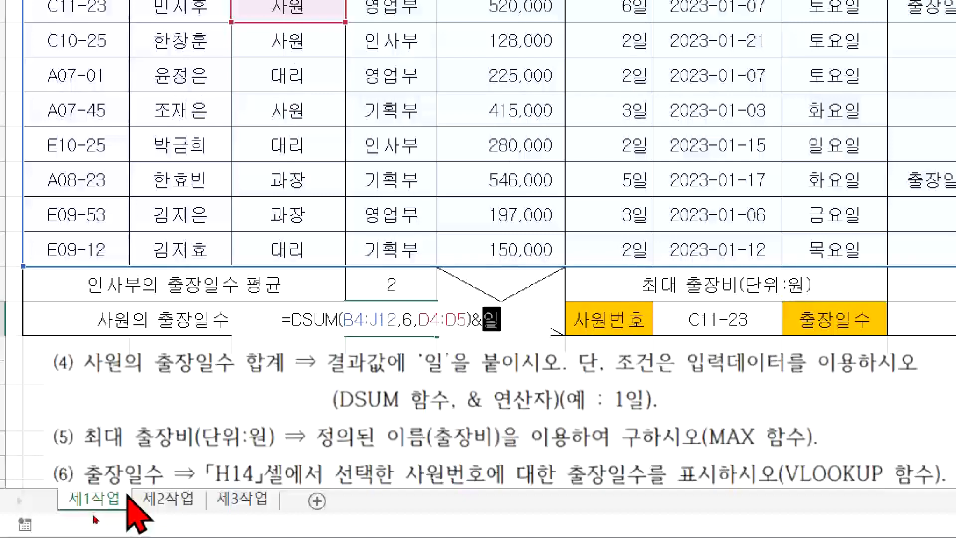
type("일")
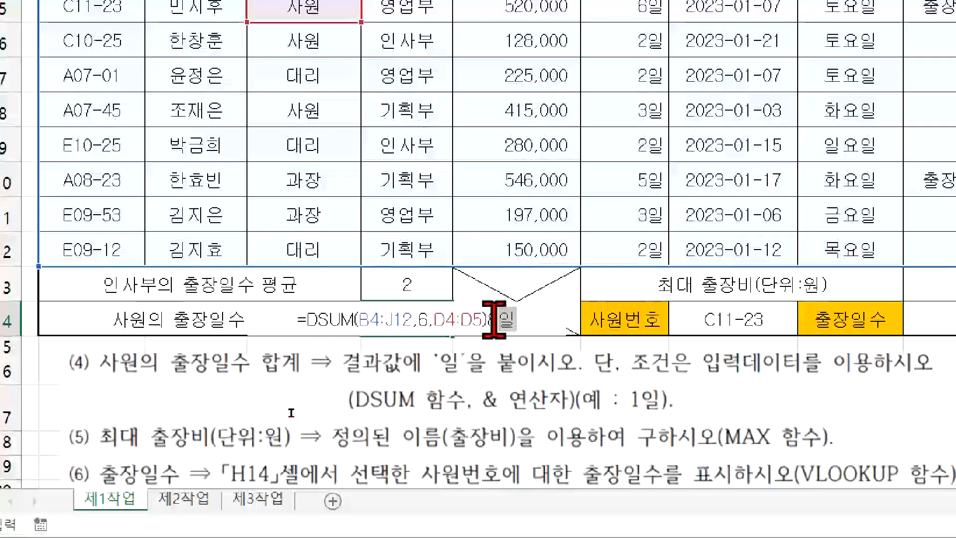
key("Left")
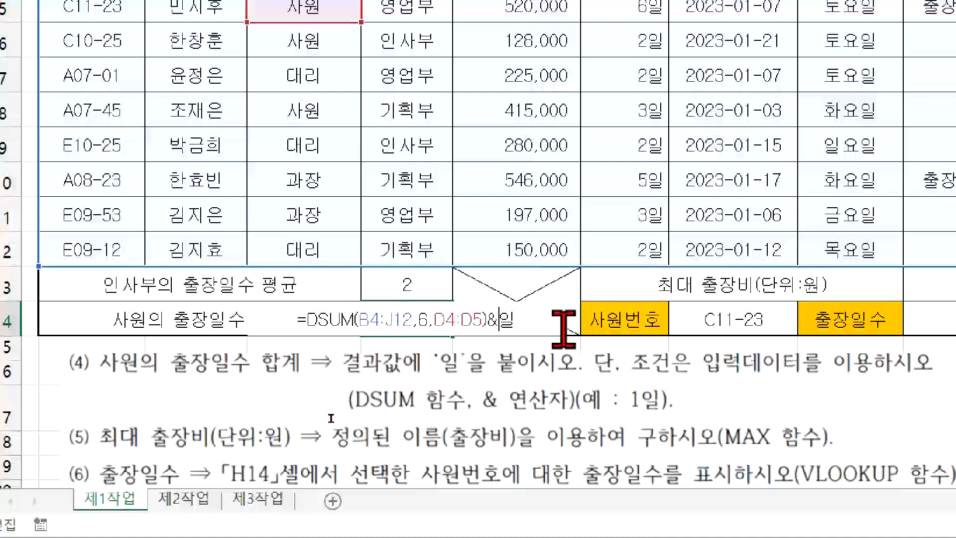
type("\"")
key("Right")
type("\"")
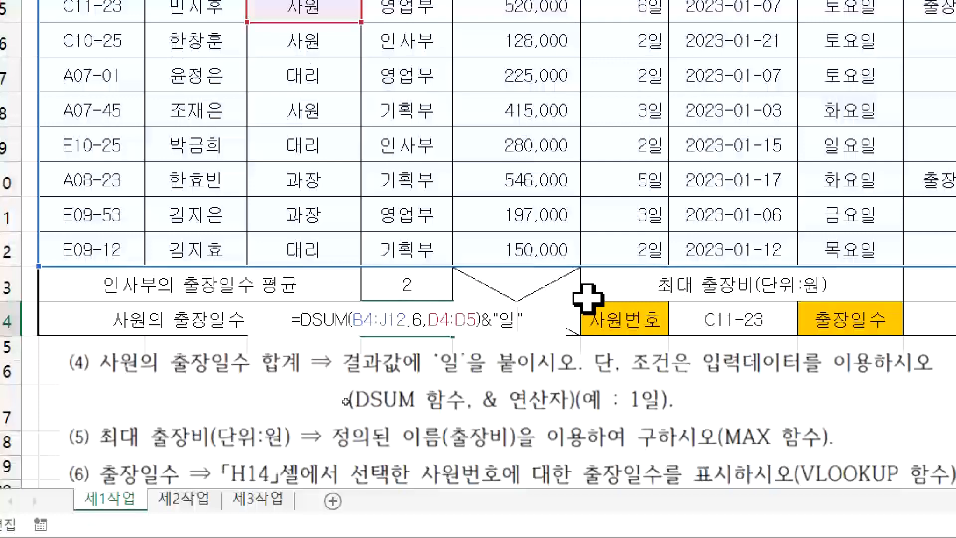
key("Return")
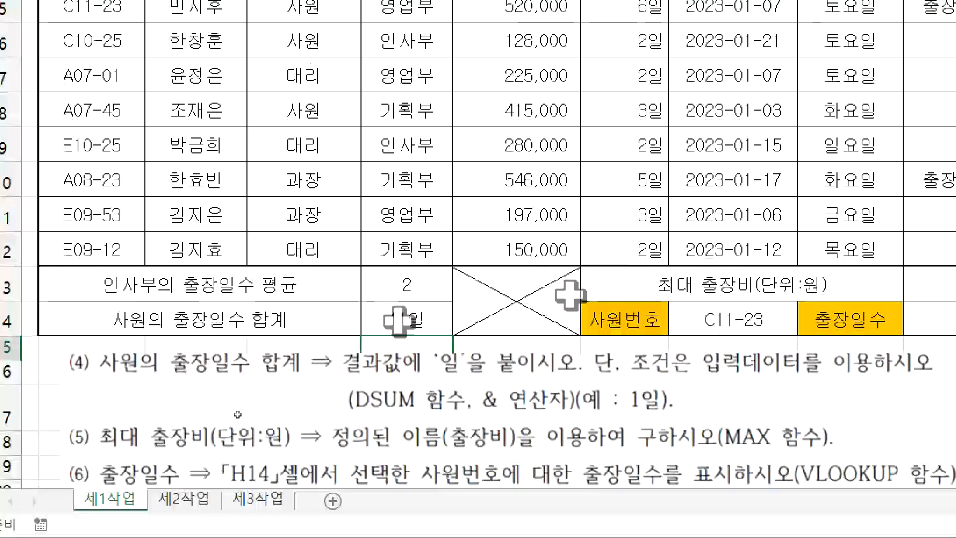
left_click_drag(405, 288, 412, 318)
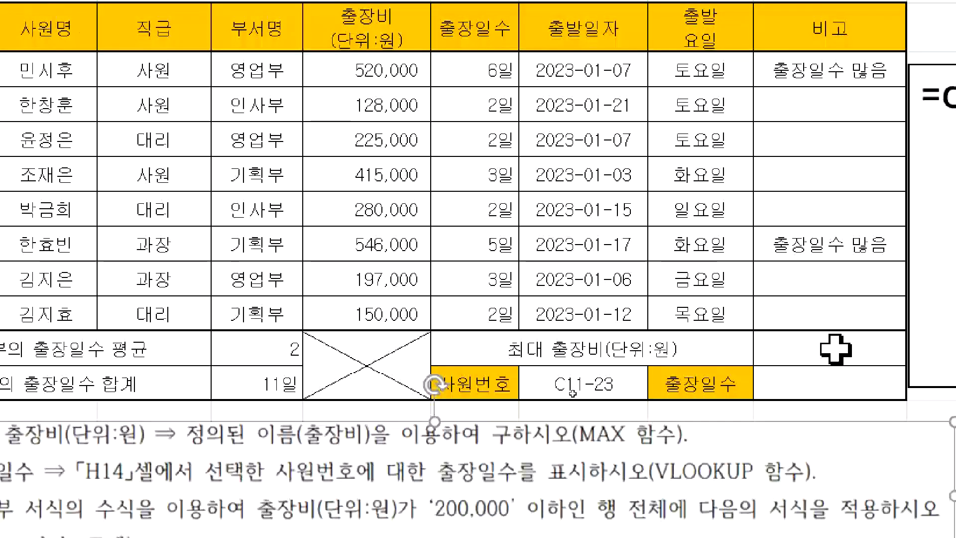
Start a MAX formula in J13 for 최대 출장비(단위:원)
left_click(836, 349)
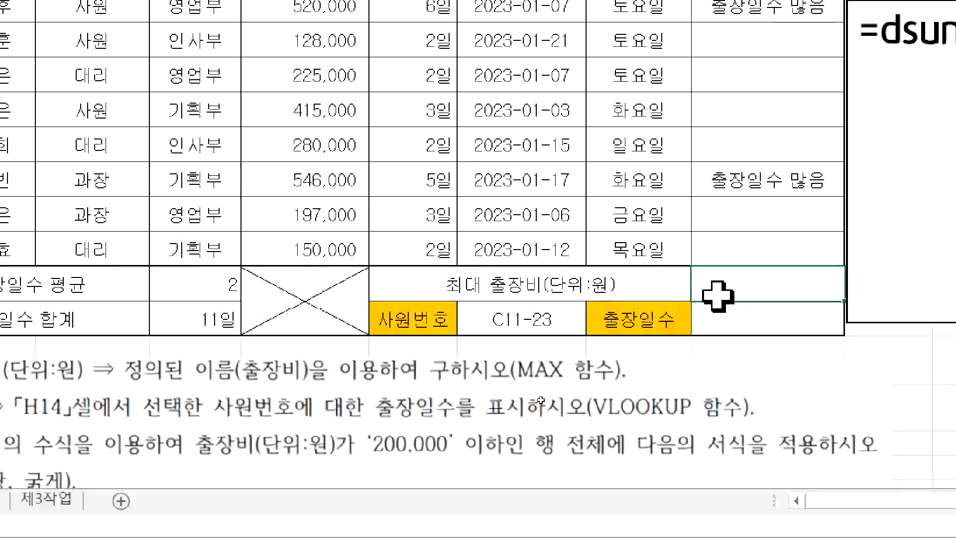
type("=m")
type("a")
key("BackSpace")
type("max(")
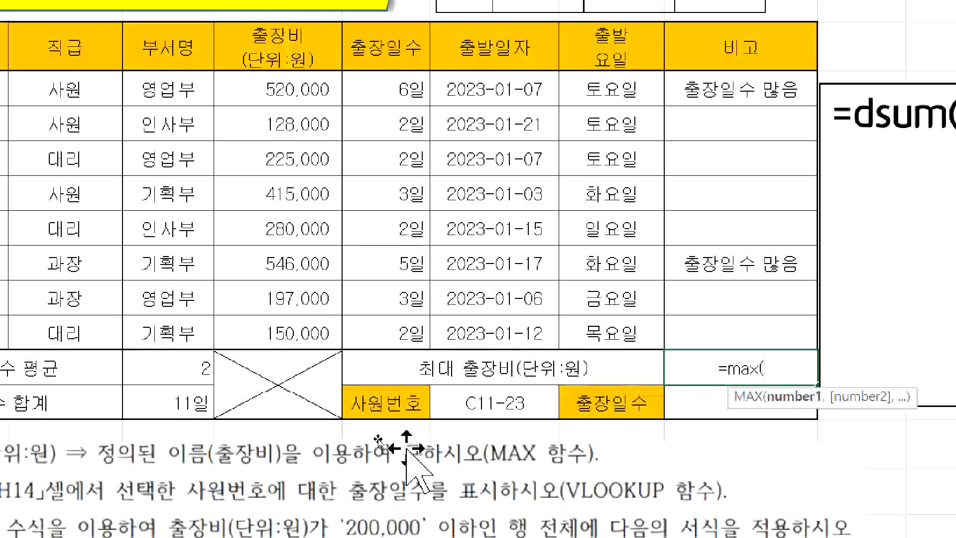
type("c")
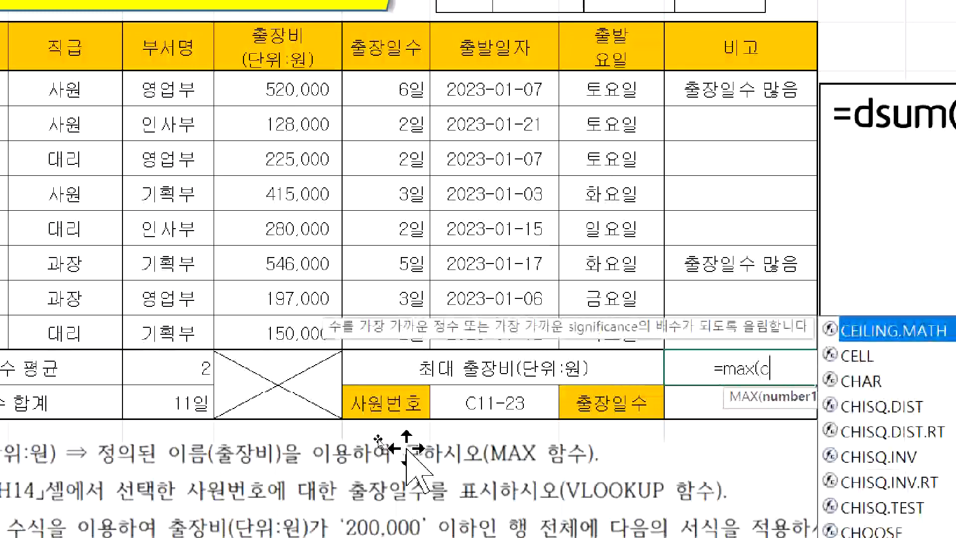
key("BackSpace")
type("출자")
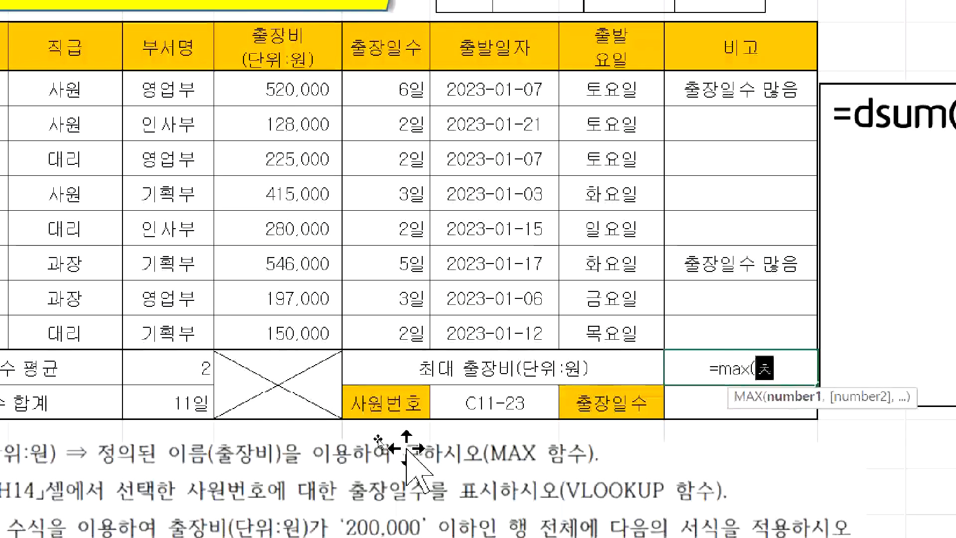
type("장비")
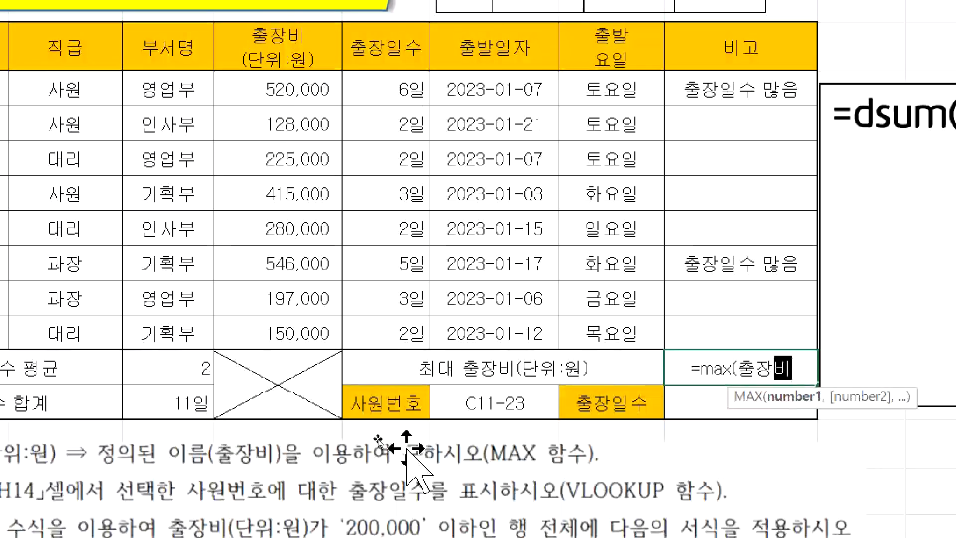
key("BackSpace")
key("BackSpace")
key("BackSpace")
key("BackSpace")
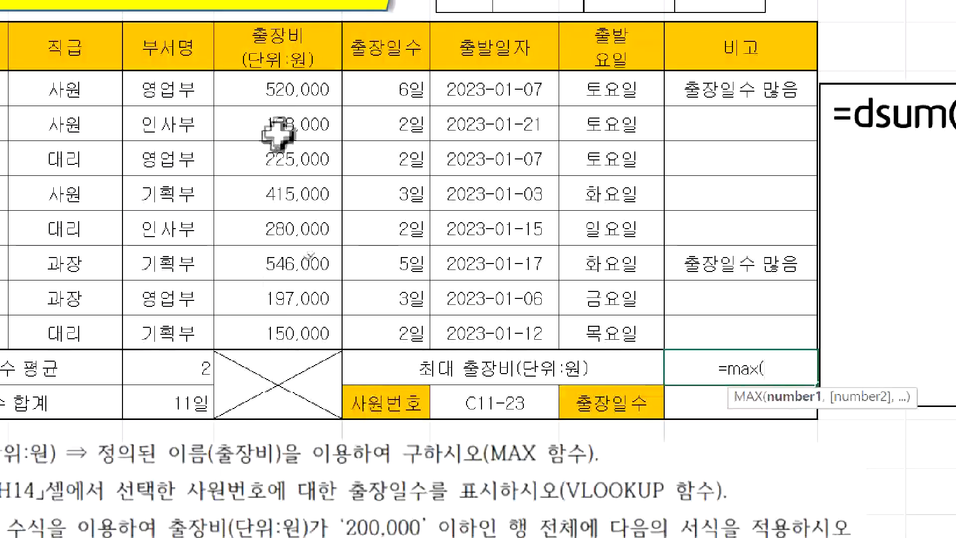
Complete the J13 formula as =MAX(출장비) using cells F5:F12 and apply the comma style to the result
left_click_drag(298, 86, 279, 338)
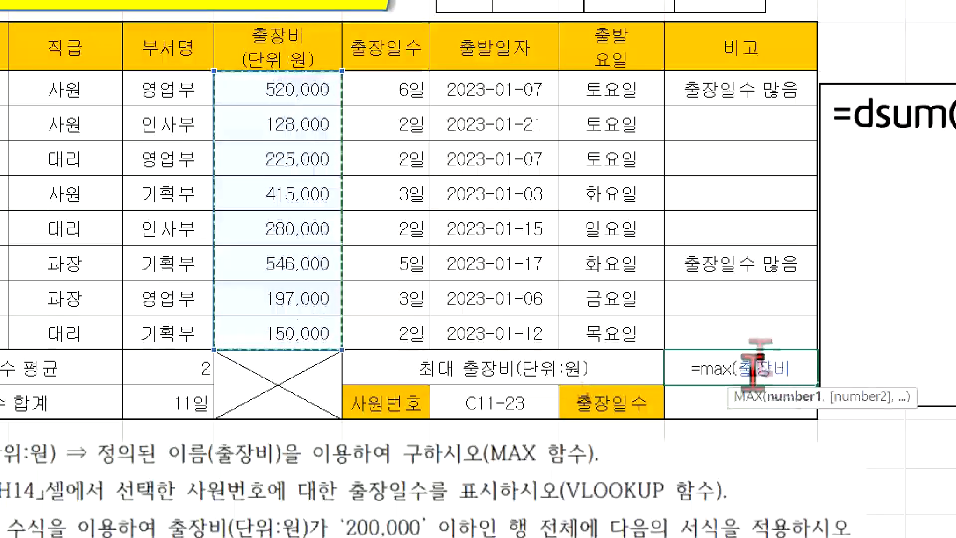
key("Return")
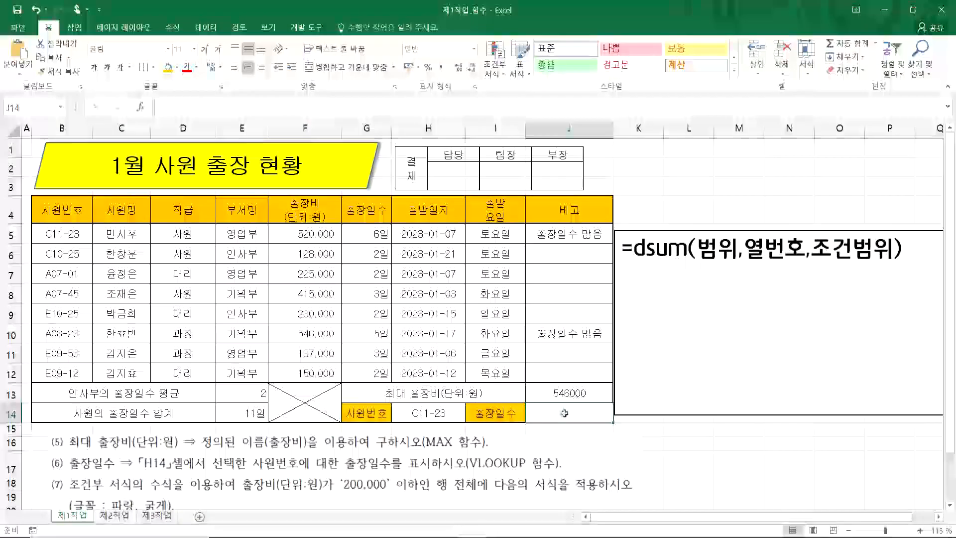
key("Up")
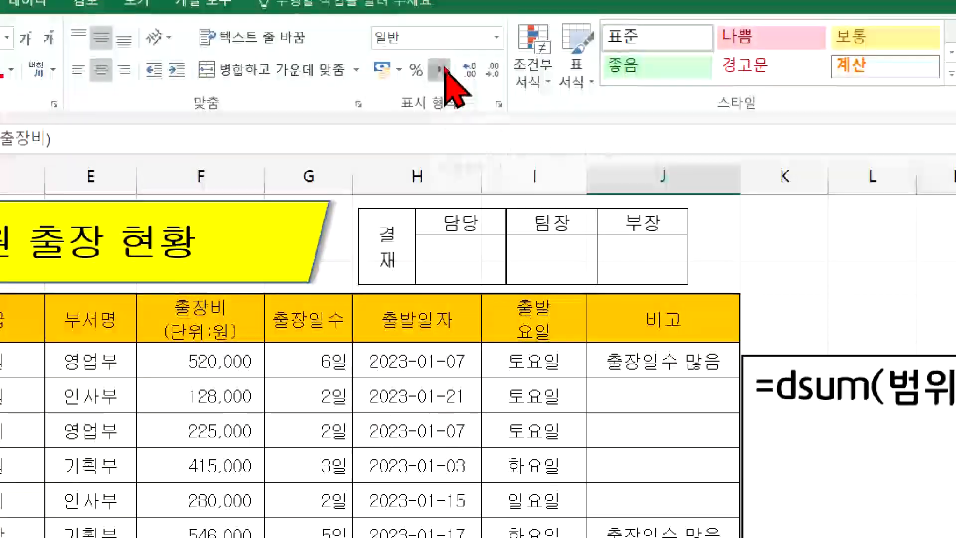
left_click(440, 67)
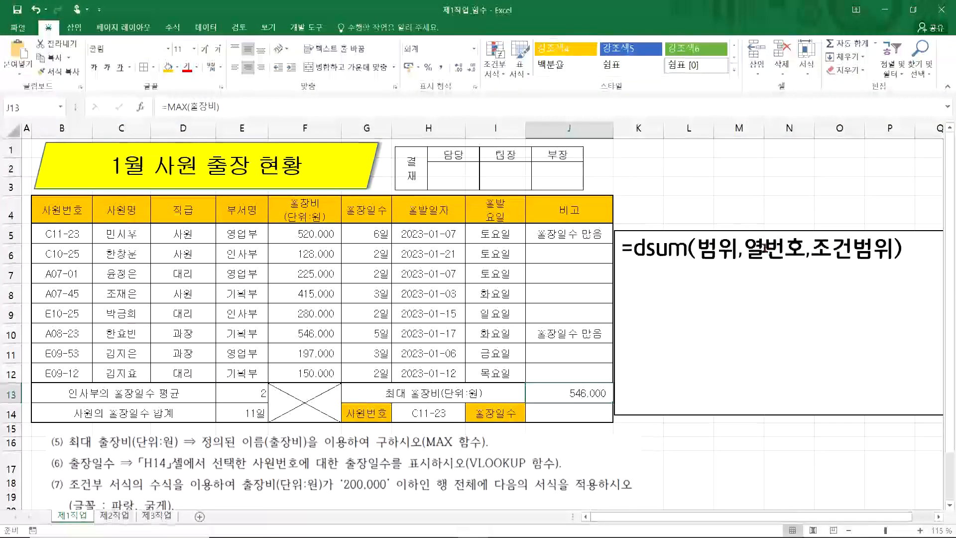
Clear the DSUM syntax from the note rectangle and bring instruction item (6) directly under the table
left_click(765, 248)
key("ctrl+a")
key("Delete")
left_click(380, 465)
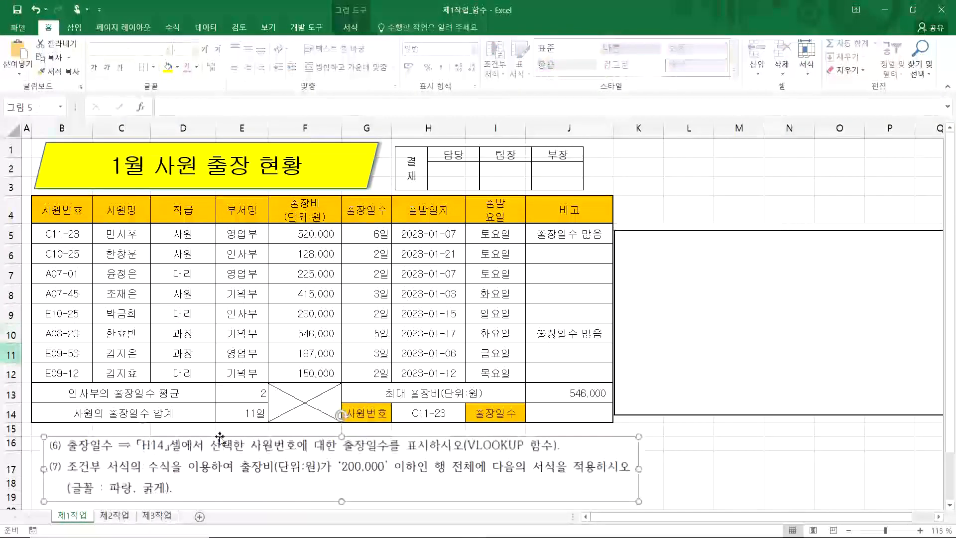
left_click_drag(125, 448, 123, 440)
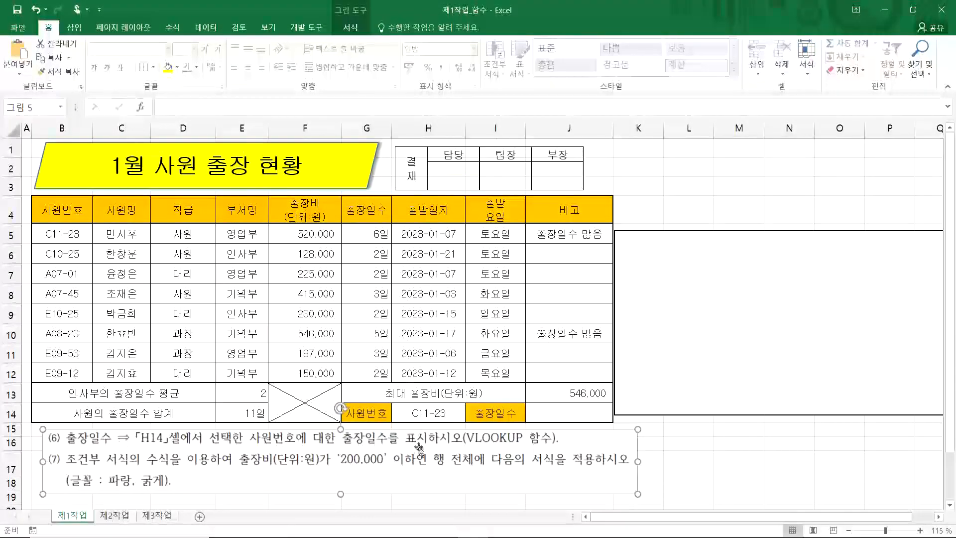
Examine the 사원번호 selection list in H14 and the 출장일수 result cell J14
left_click(438, 413)
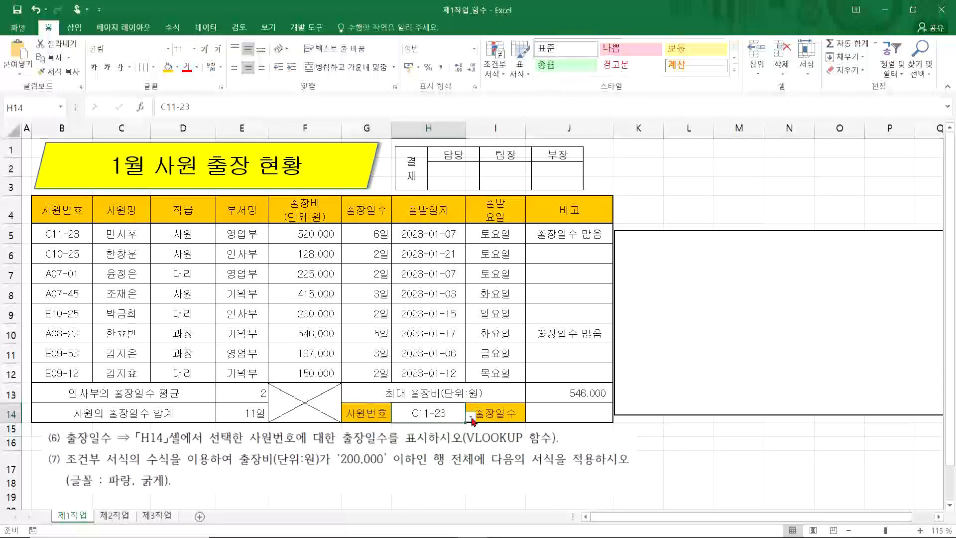
left_click(471, 418)
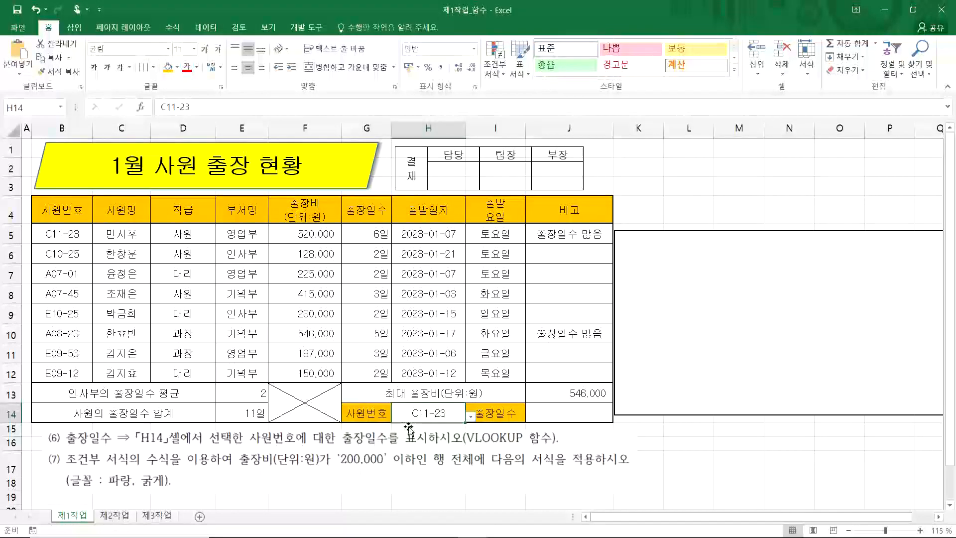
left_click(554, 413)
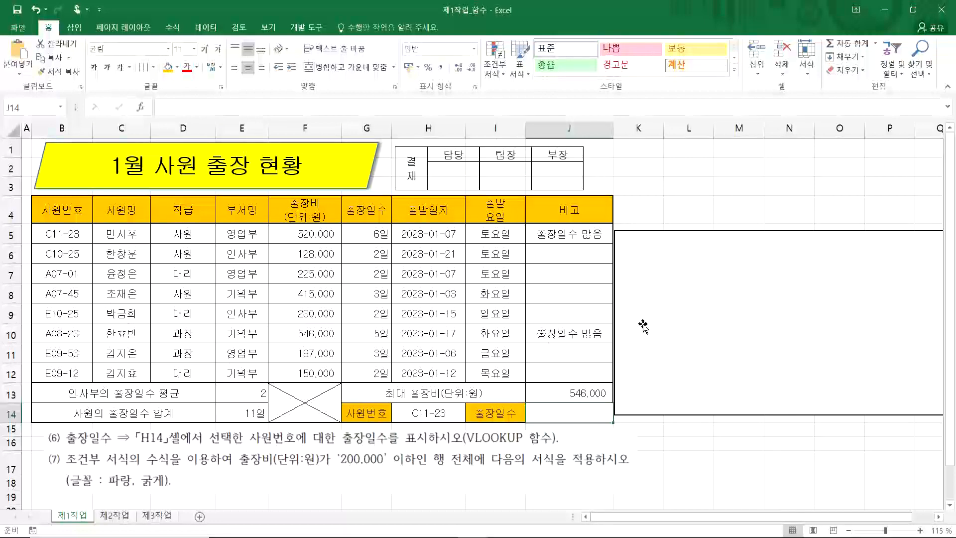
Write the syntax =vlookup(기준값,범위,열번호,옵션) in the blank note rectangle
left_click(658, 332)
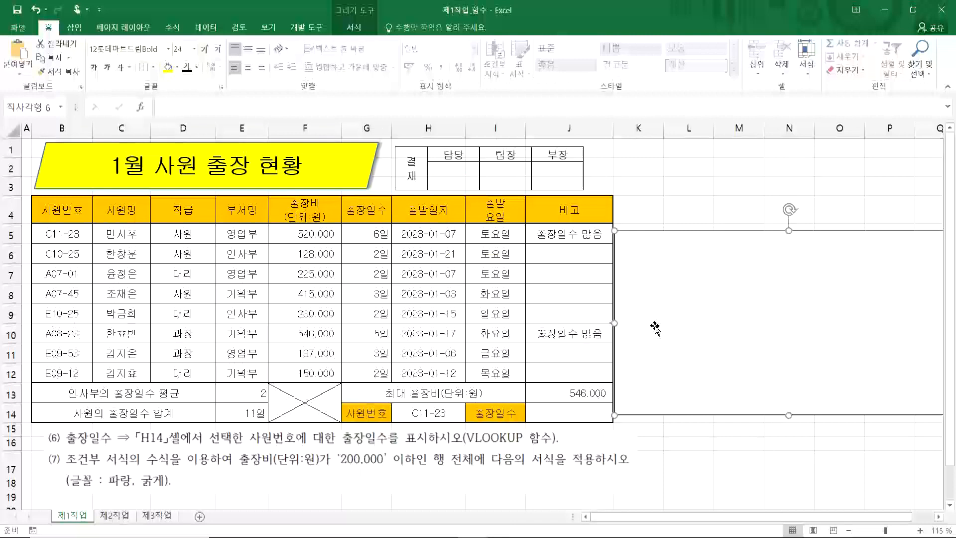
type("=ㅍ")
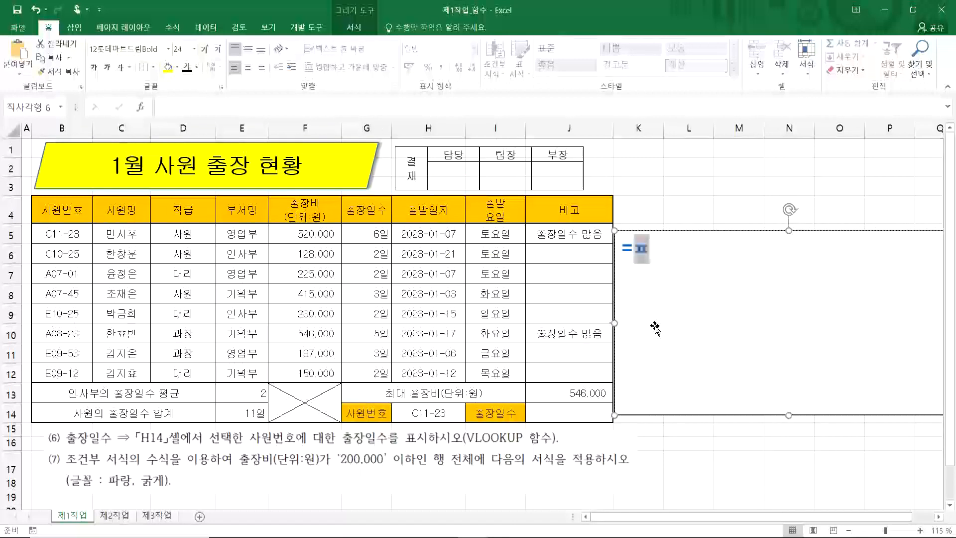
key("BackSpace")
type("vloo")
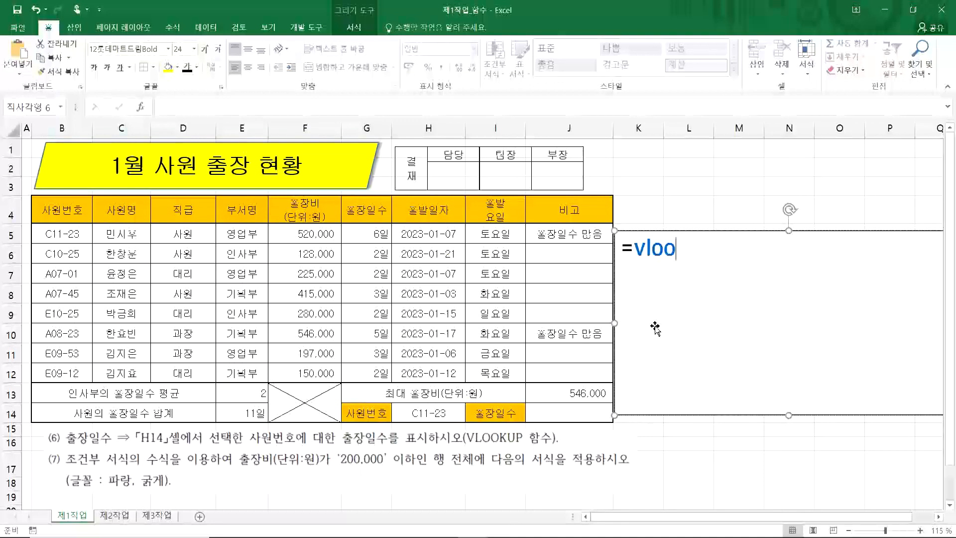
type("kup(")
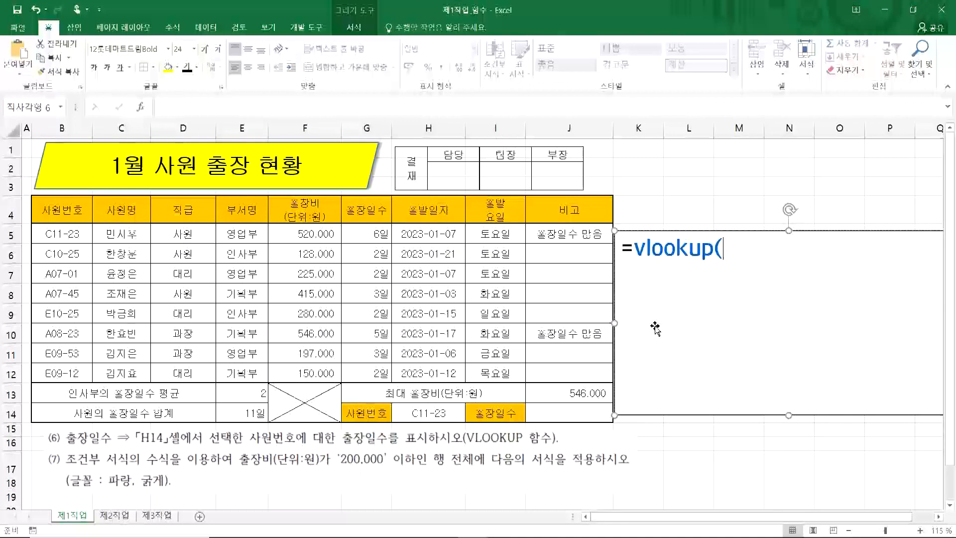
type("rl")
key("BackSpace")
key("BackSpace")
key("Hangul")
type("기준값")
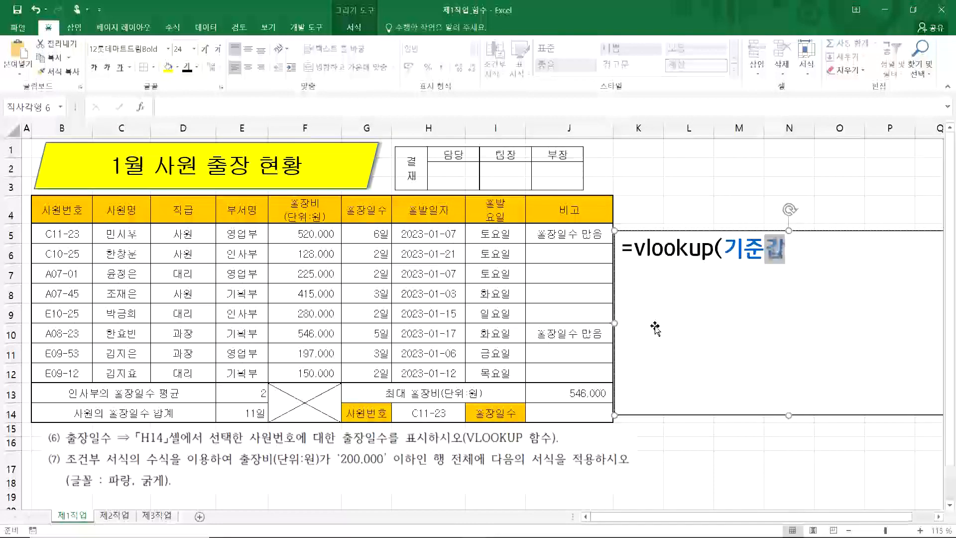
type(",범위,ㅇ")
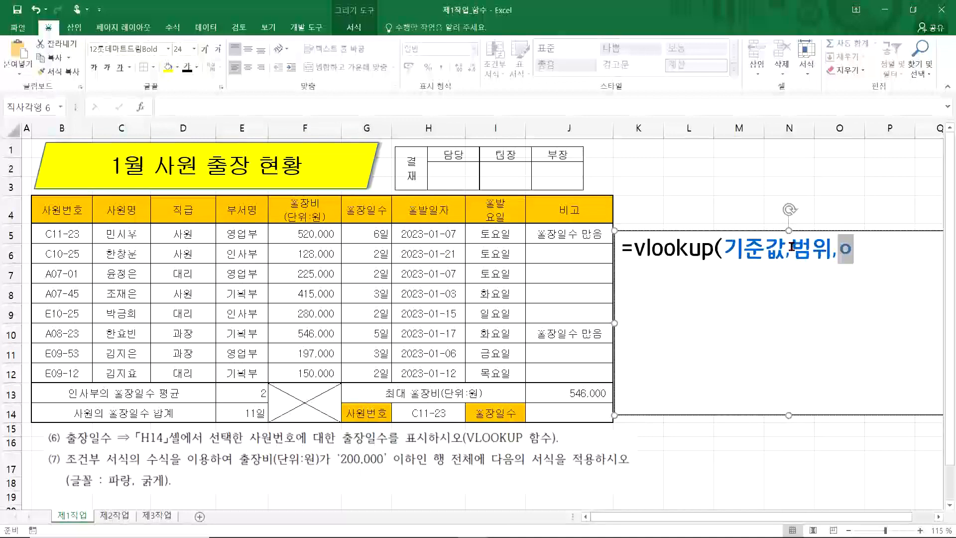
type("열번호,옵션")
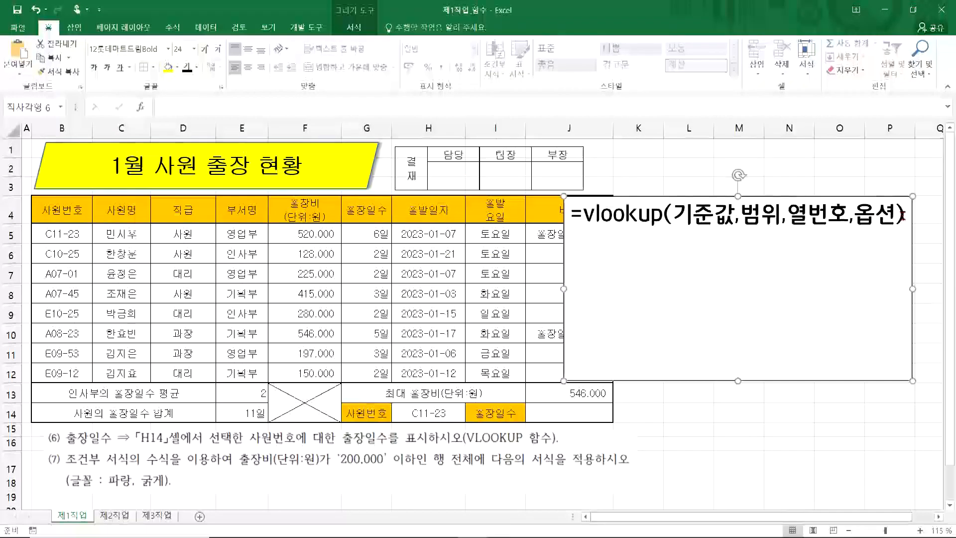
Add the line "*정확한값 : 0 또는 false" to the note, one blank line below the VLOOKUP syntax
key("Return")
key("Return")
type("*정확ㅇ")
type("한")
type("값 :")
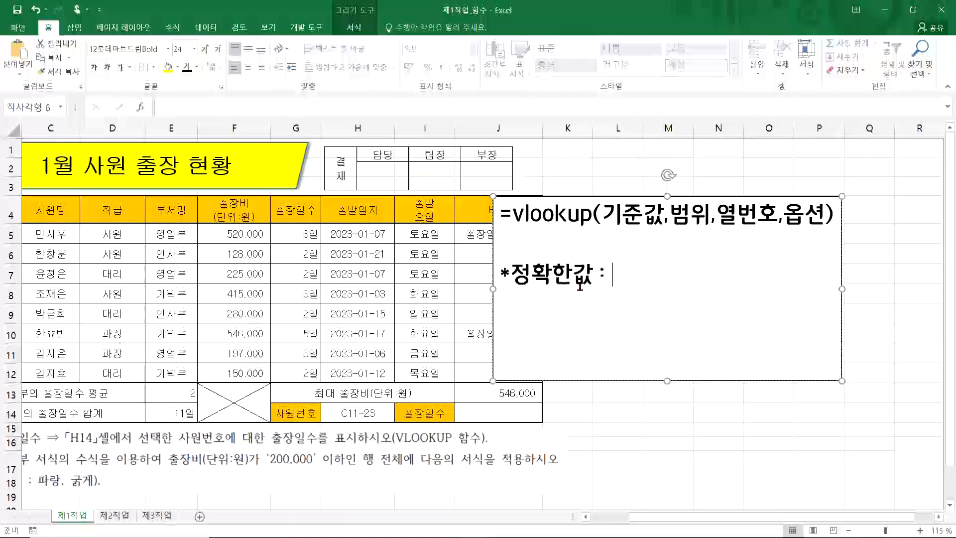
type(" 0")
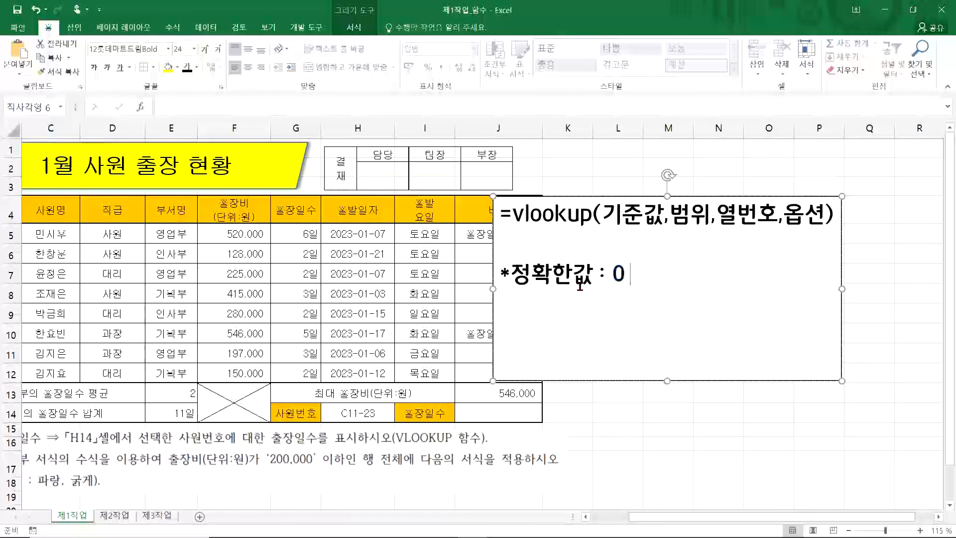
type("또는 fals")
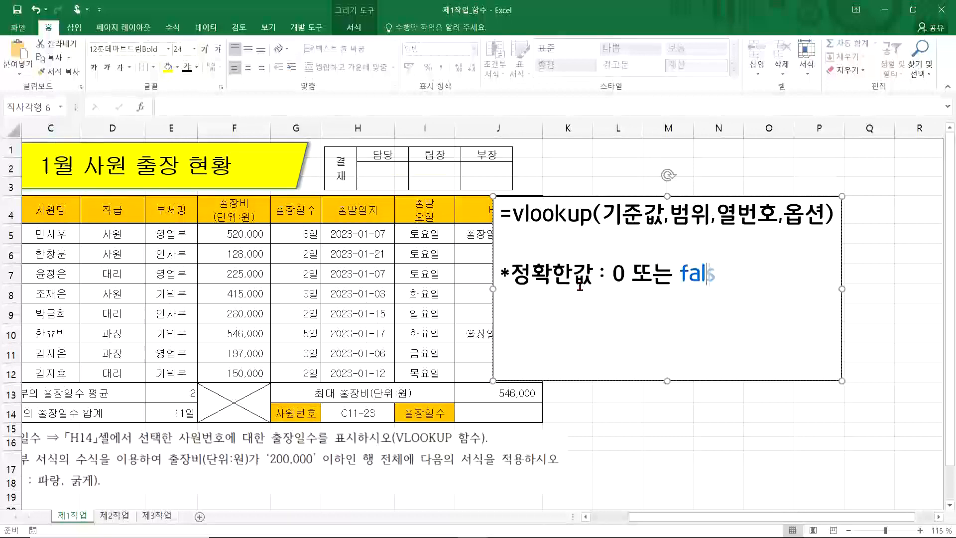
type("e")
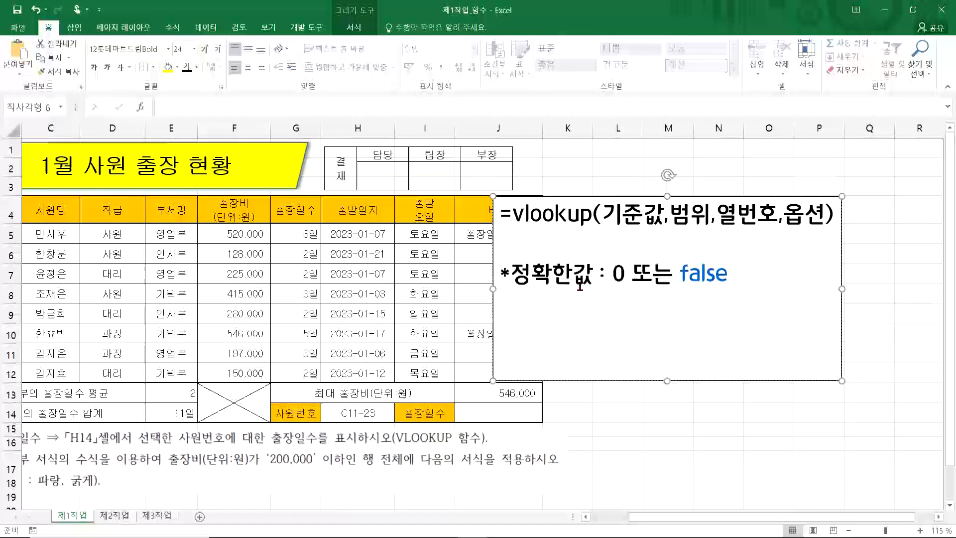
Add the line "*유사한값: 1 또는 true 또는 생략" beneath the 정확한값 line in the note
key("Return")
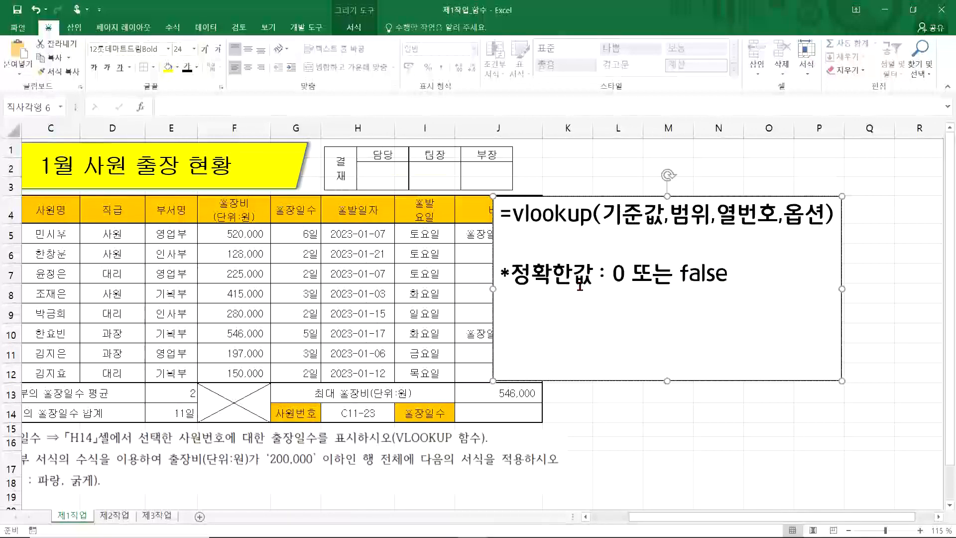
type("*db")
key("BackSpace")
key("BackSpace")
key("Hangul")
type("유사한값: 1 또는")
key("Hangul")
type("true")
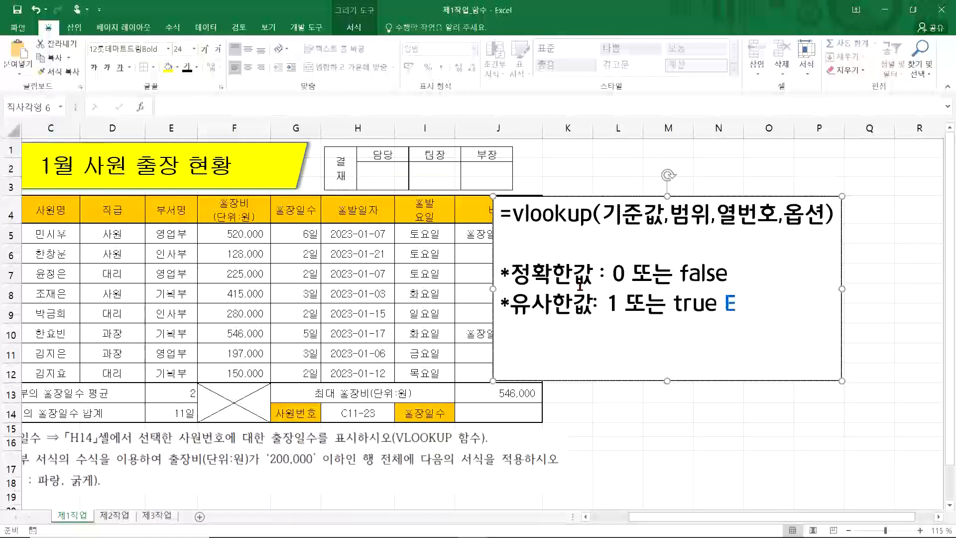
type(" 또는 생략")
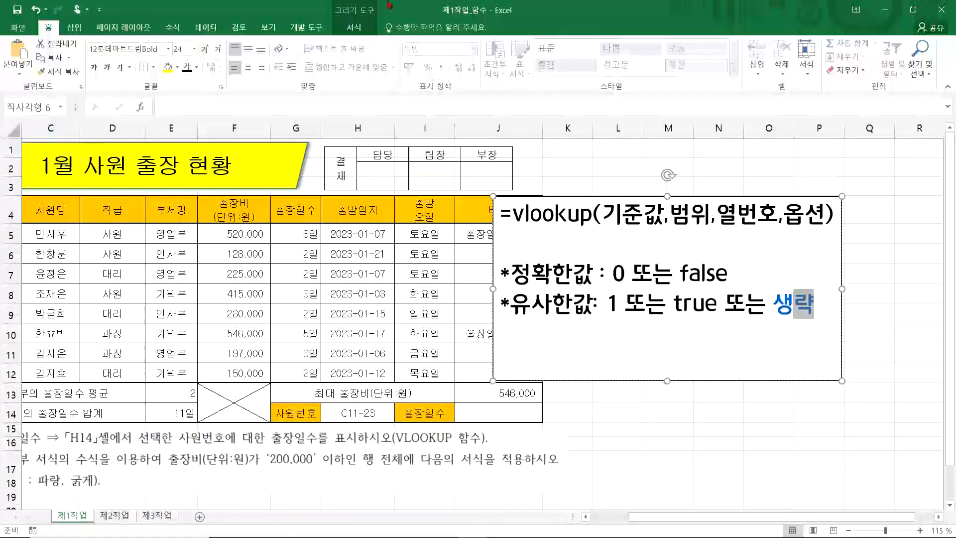
Colour the note text "정확한값 : 0 또는 false" red and shift the note rectangle slightly upward and to the right
left_click_drag(512, 274, 742, 279)
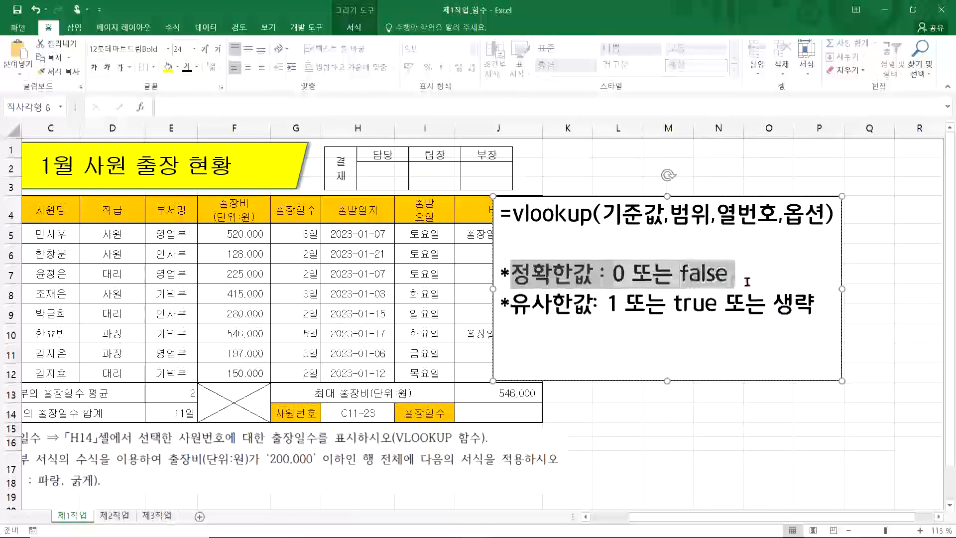
left_click(197, 67)
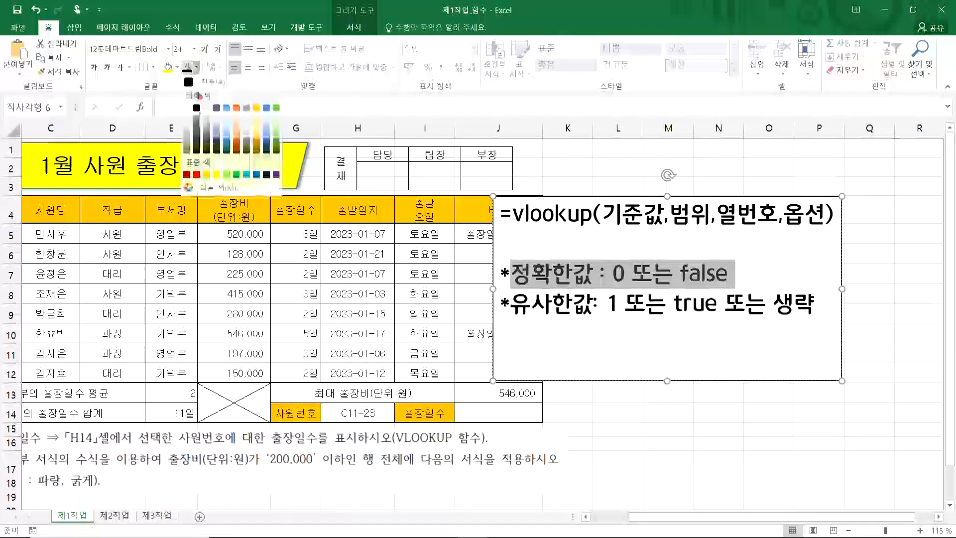
left_click(196, 175)
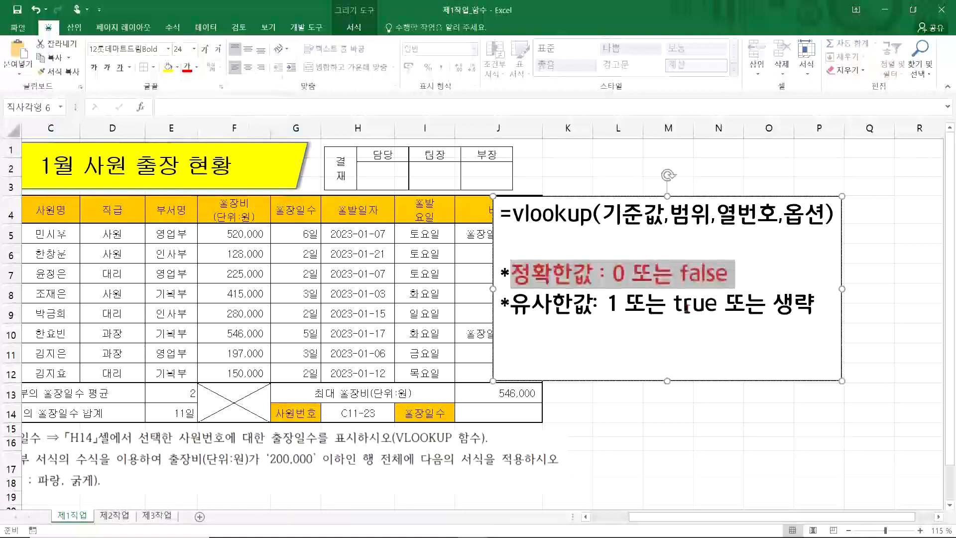
left_click(646, 304)
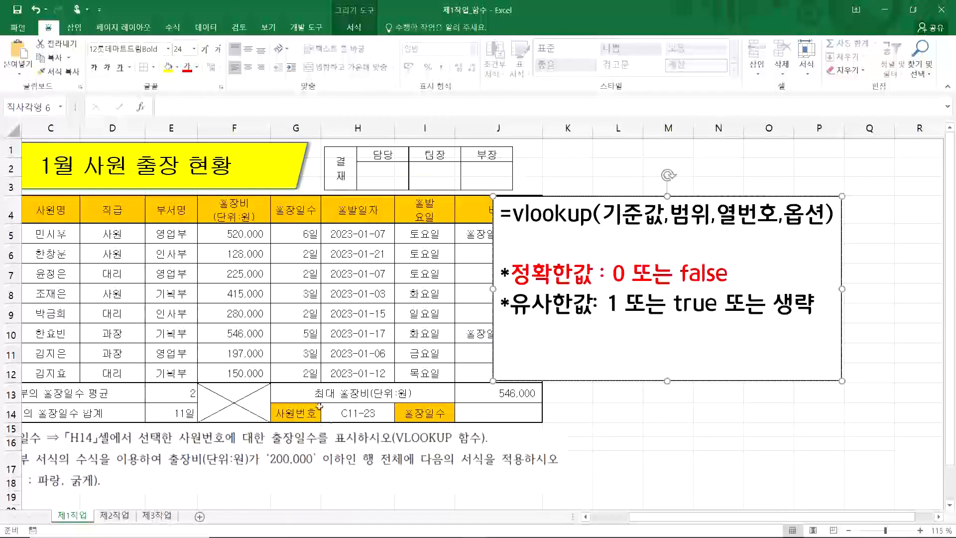
left_click_drag(637, 517, 623, 515)
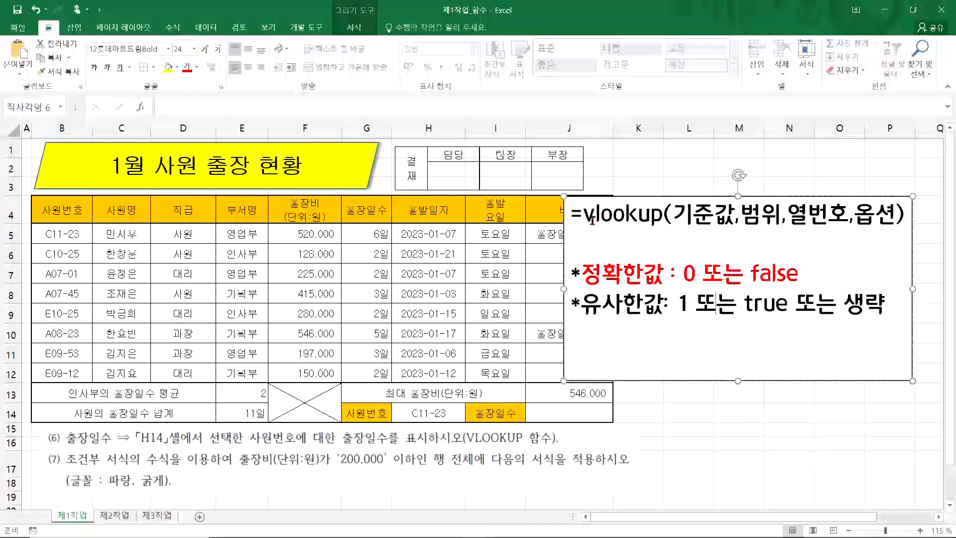
left_click_drag(669, 196, 679, 180)
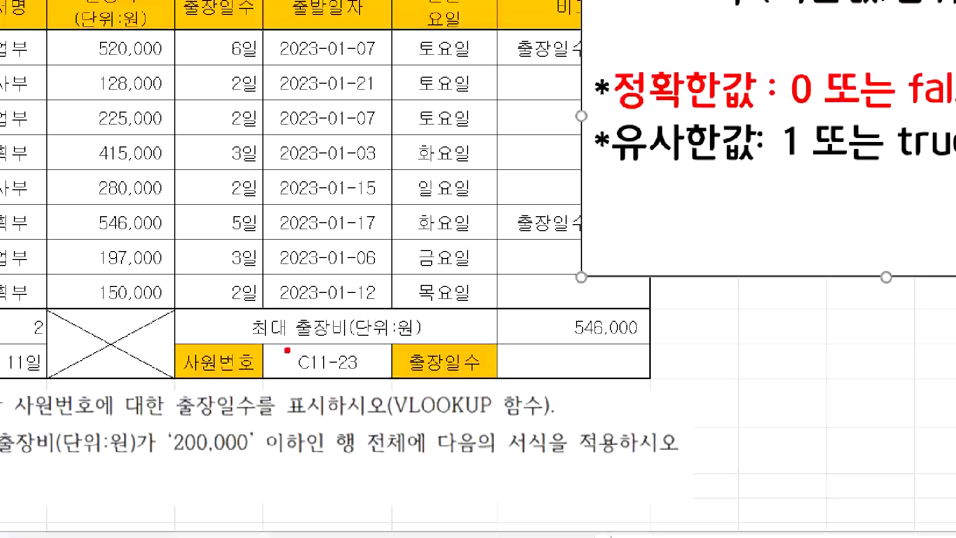
Examine the lookup value in H14, the table range B5:J12 and the column numbering from 사원번호 to 출장일수
left_click_drag(257, 338, 389, 384)
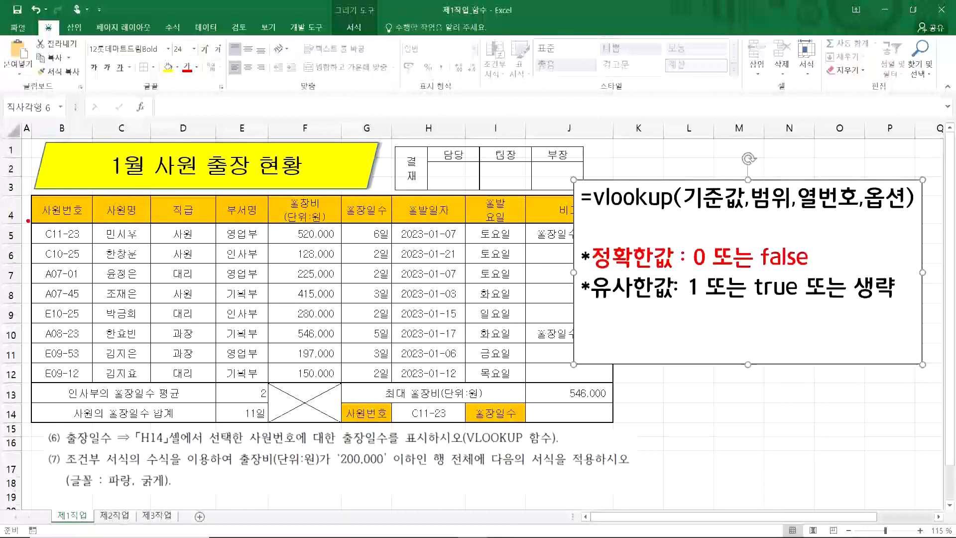
mouse_move(30, 224)
left_mouse_down()
mouse_move(104, 283)
mouse_move(329, 316)
mouse_move(374, 313)
mouse_move(393, 386)
mouse_move(612, 385)
left_mouse_up()
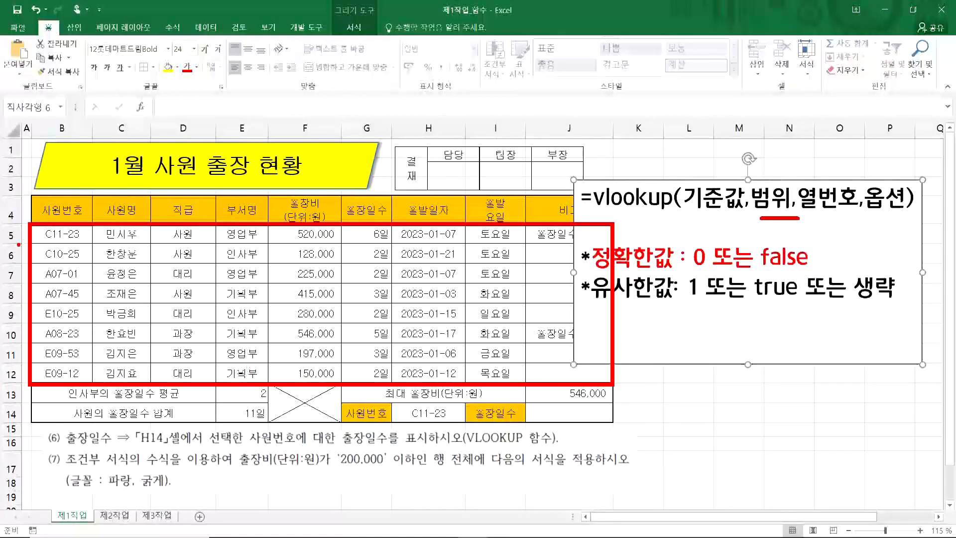
left_click_drag(26, 208, 74, 348)
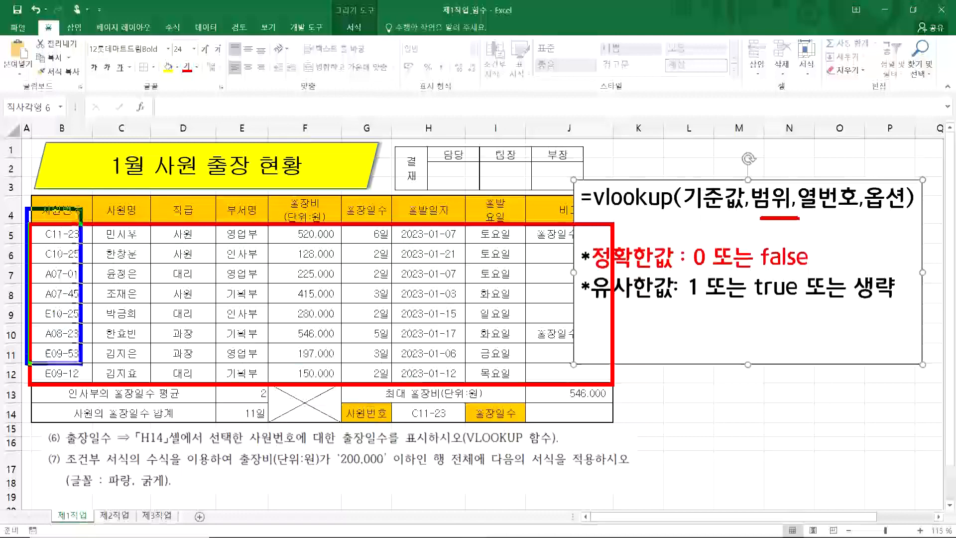
left_click_drag(93, 396, 93, 389)
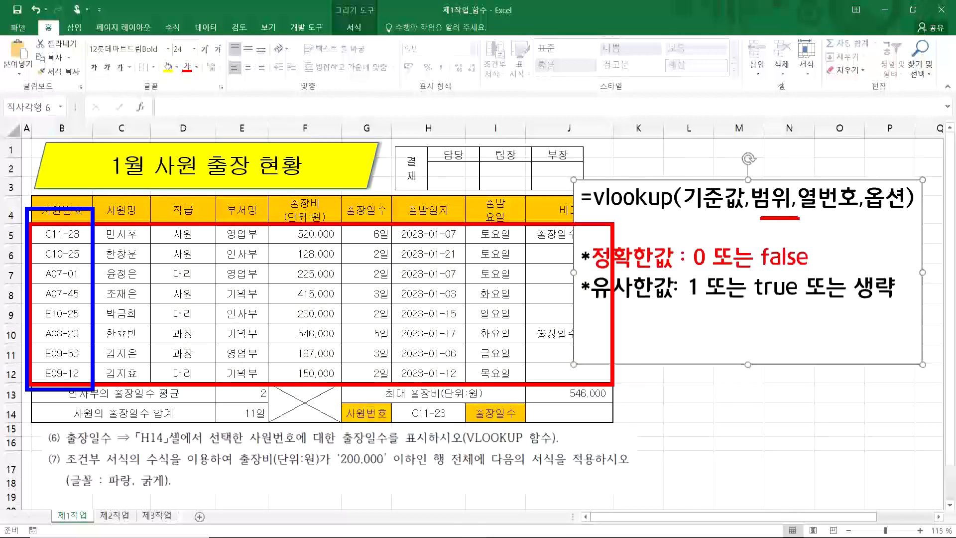
mouse_move(59, 207)
left_mouse_down()
mouse_move(116, 200)
mouse_move(179, 217)
left_mouse_up()
mouse_move(60, 199)
left_mouse_down()
mouse_move(221, 183)
mouse_move(239, 191)
mouse_move(254, 222)
left_mouse_up()
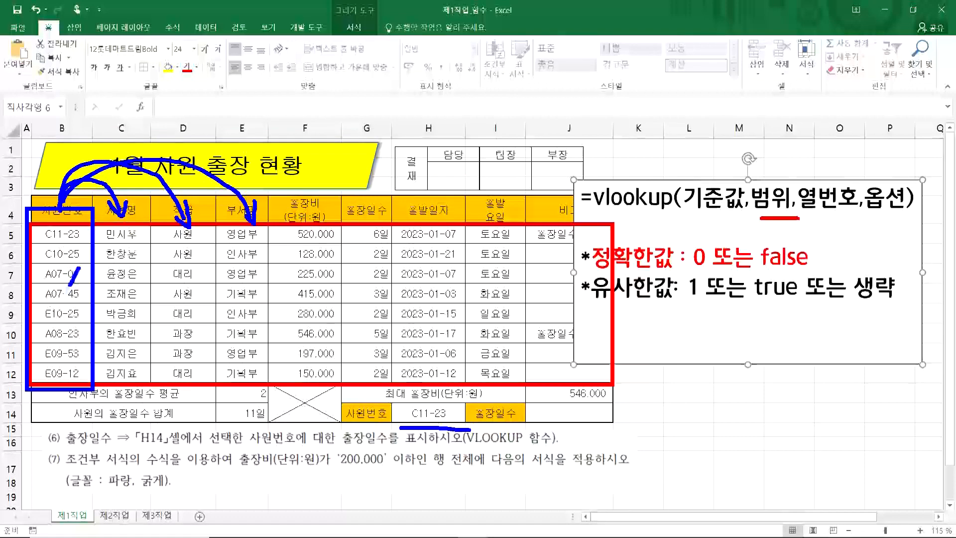
left_click_drag(177, 285, 177, 308)
mouse_move(234, 287)
left_mouse_down()
mouse_move(267, 302)
mouse_move(255, 313)
left_mouse_up()
left_click_drag(390, 273, 379, 310)
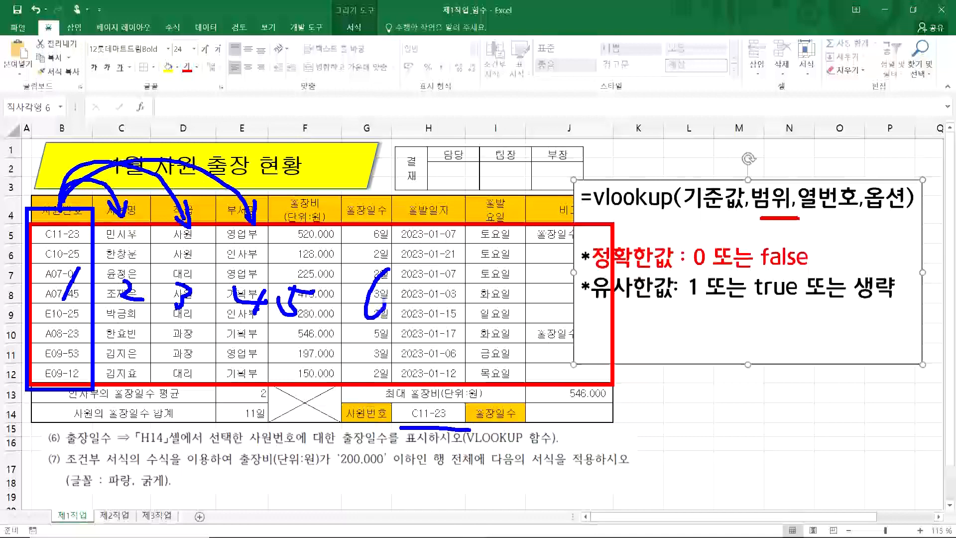
left_click_drag(799, 215, 860, 210)
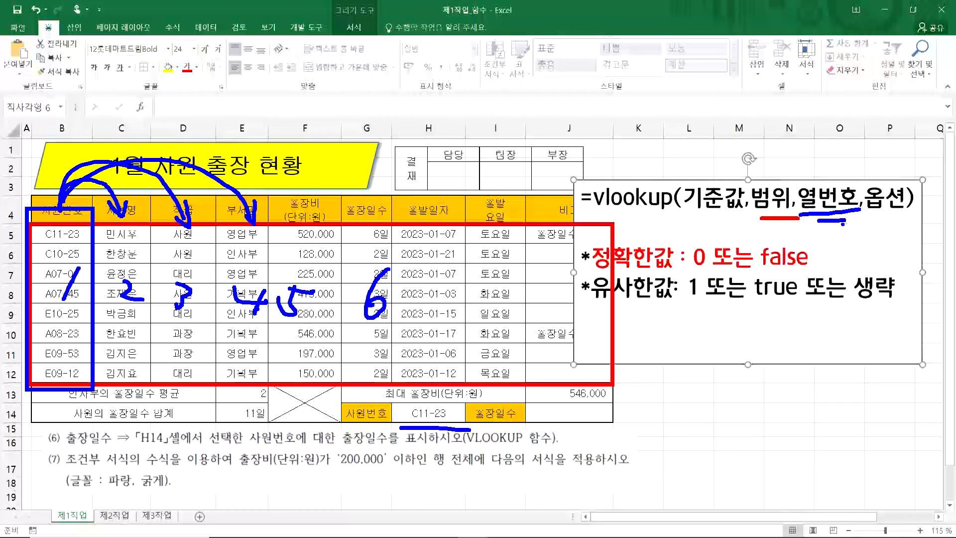
key("Escape")
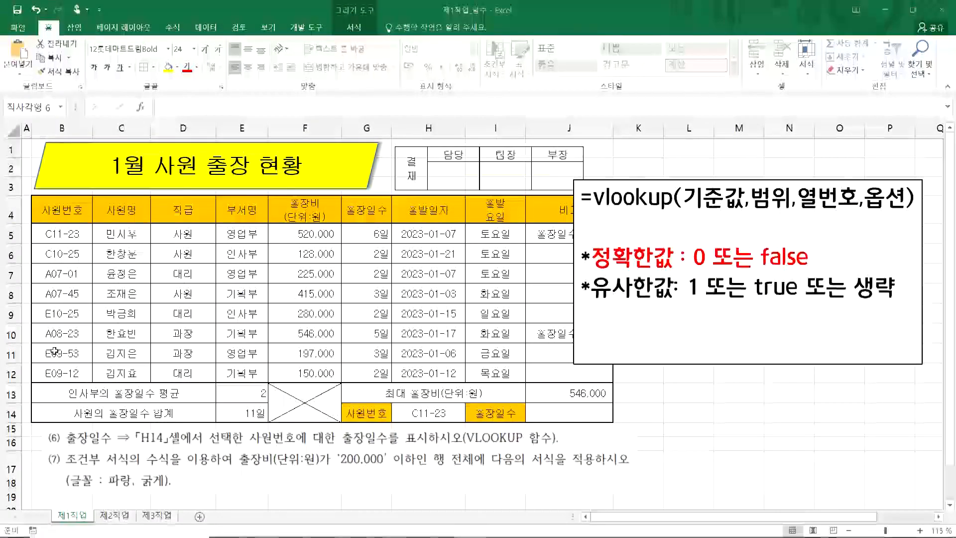
Enter =VLOOKUP(H14,B5:J12,6,FALSE) in J14 to look up the selected employee's 출장일수 with an exact match
left_click(548, 415)
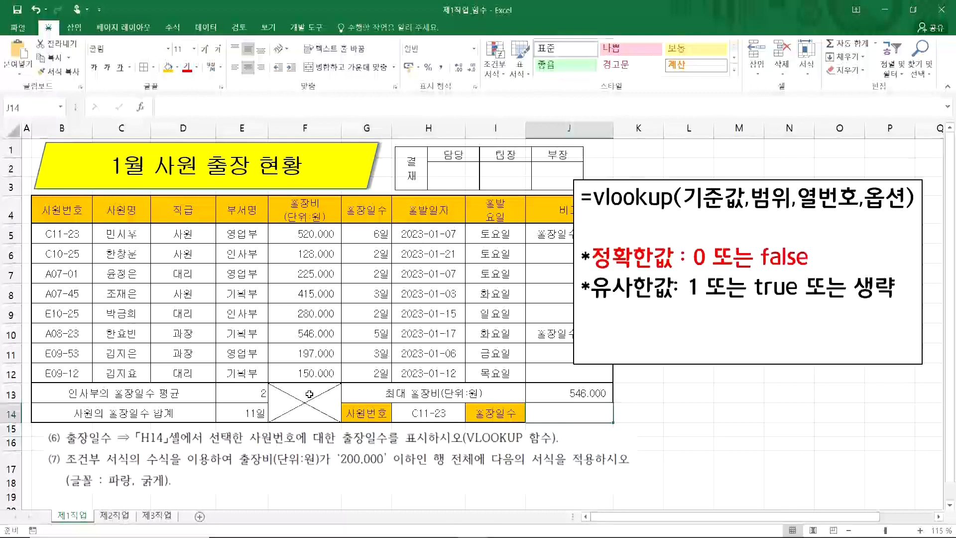
type("=vl")
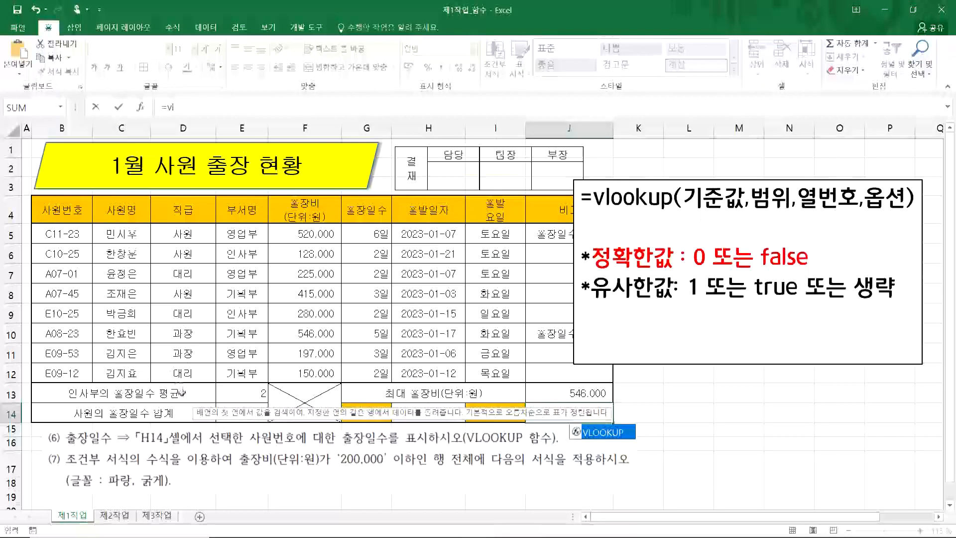
key("Tab")
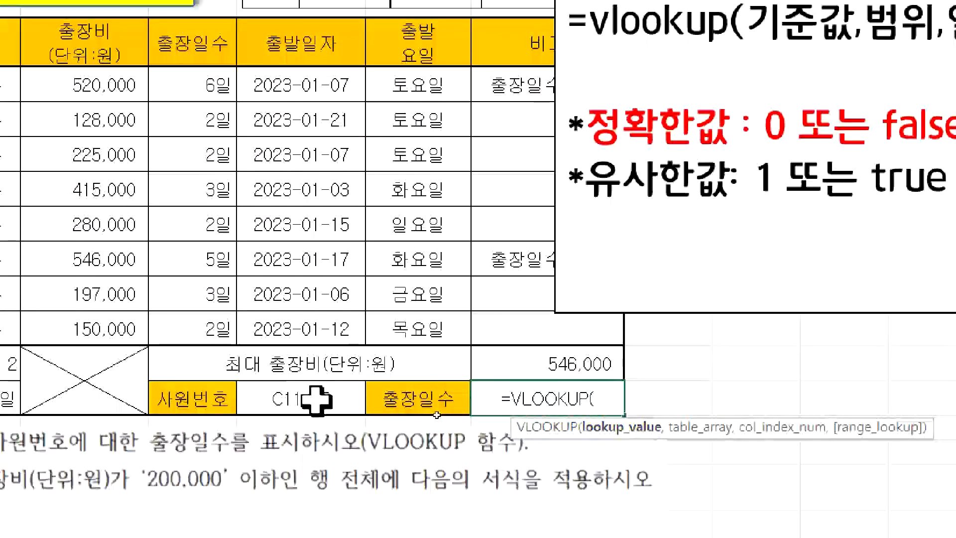
left_click(315, 399)
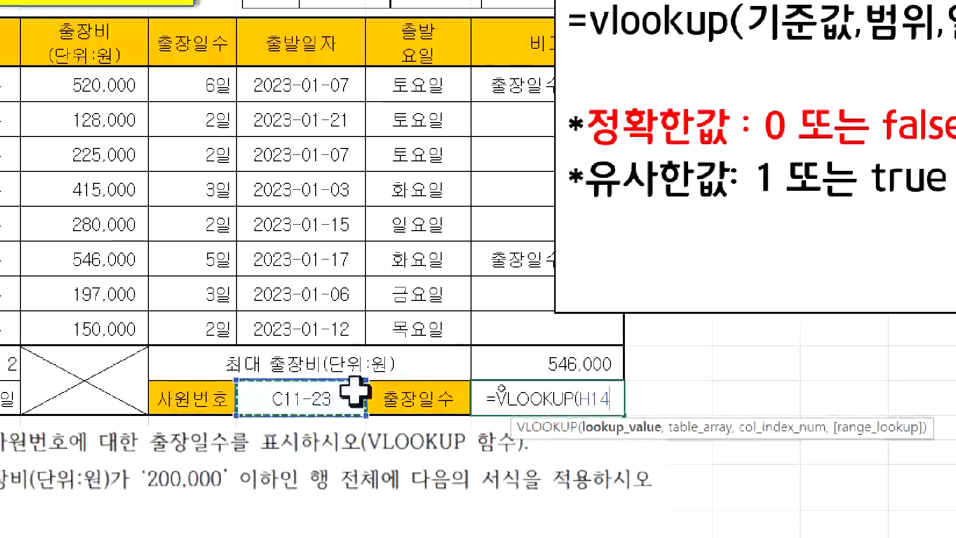
type(",")
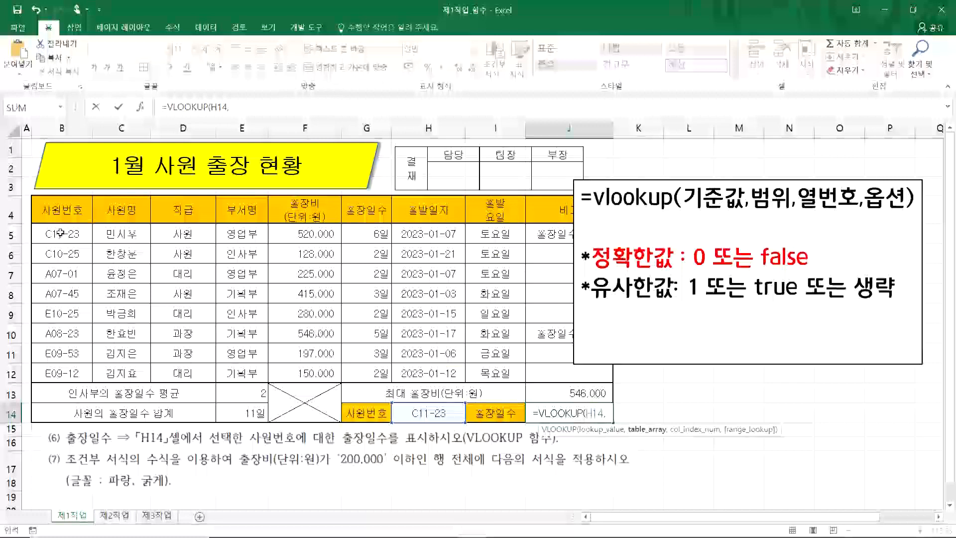
left_click_drag(60, 233, 570, 374)
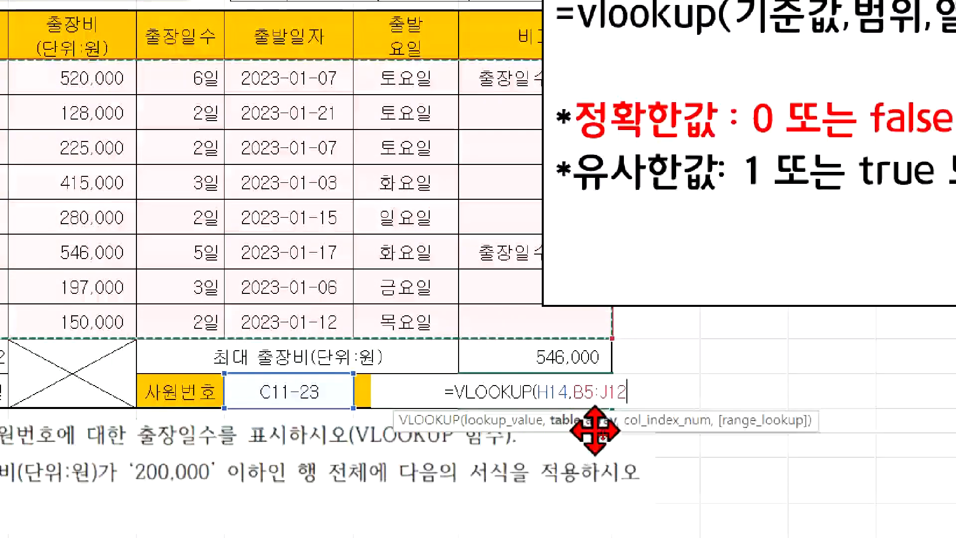
type(",")
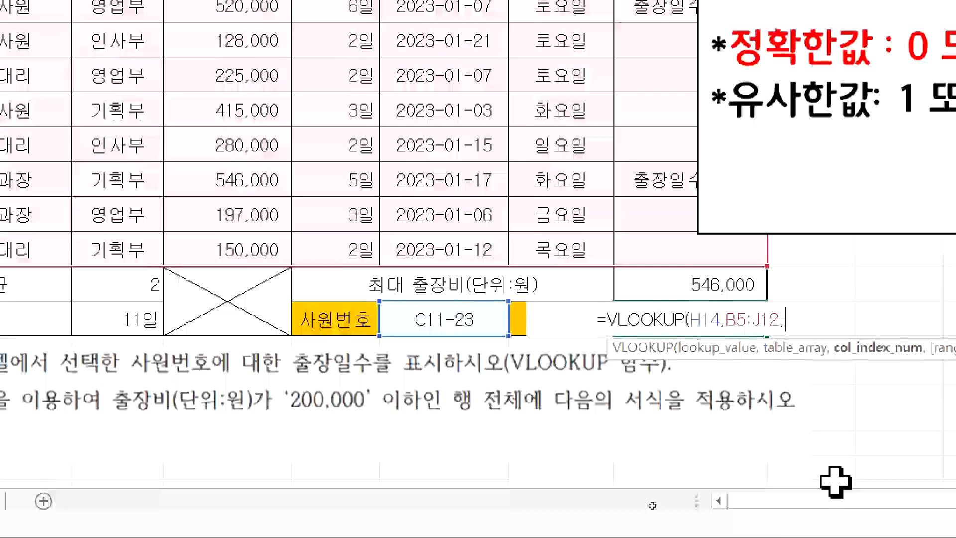
type("6")
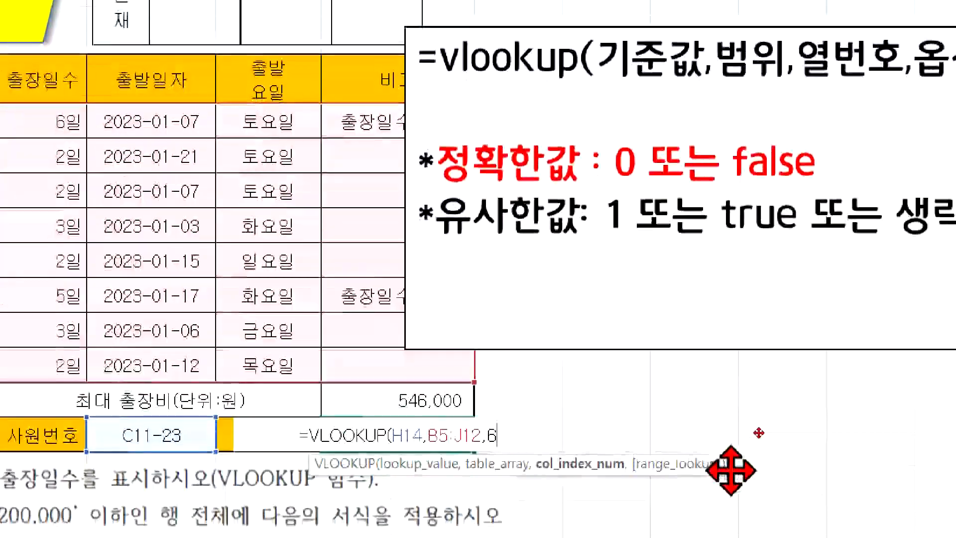
type(",")
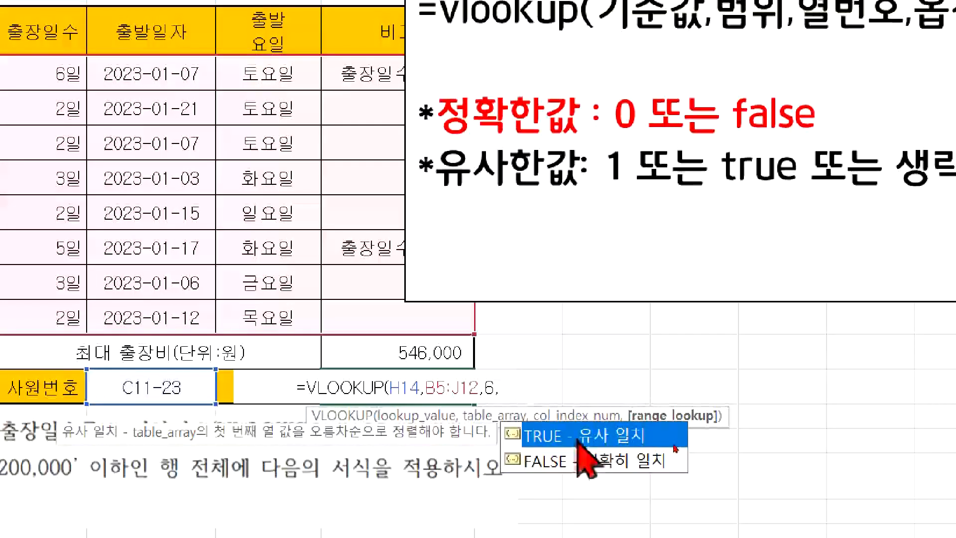
double_click(548, 463)
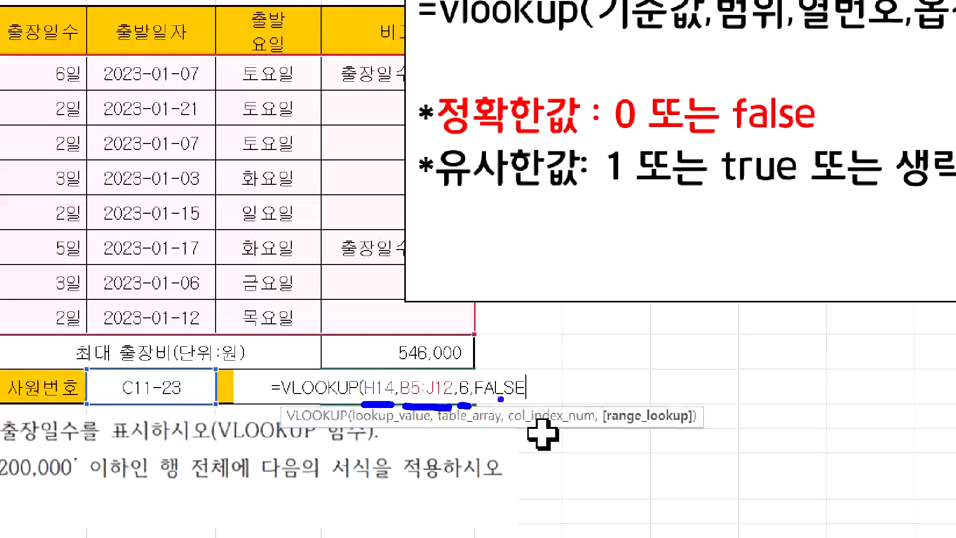
left_click_drag(510, 402, 527, 400)
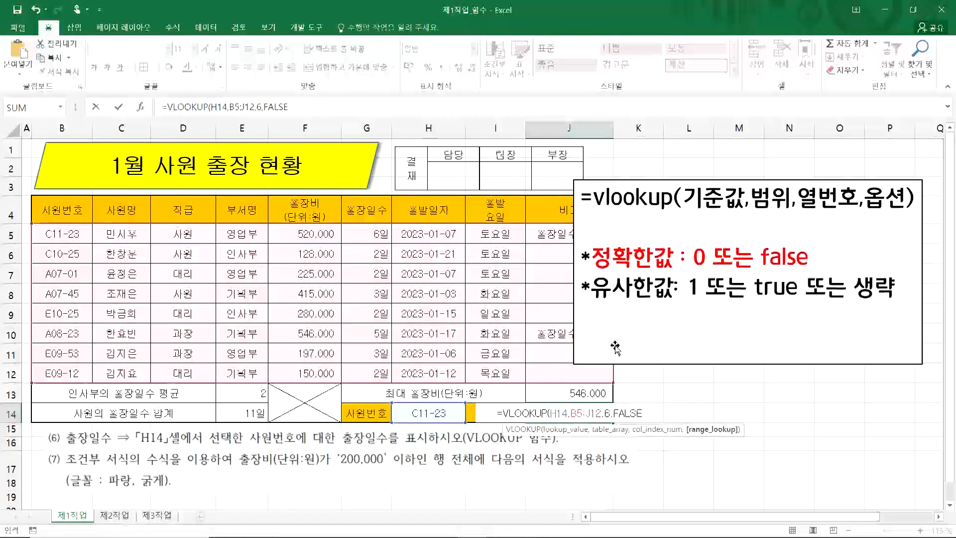
key("Return")
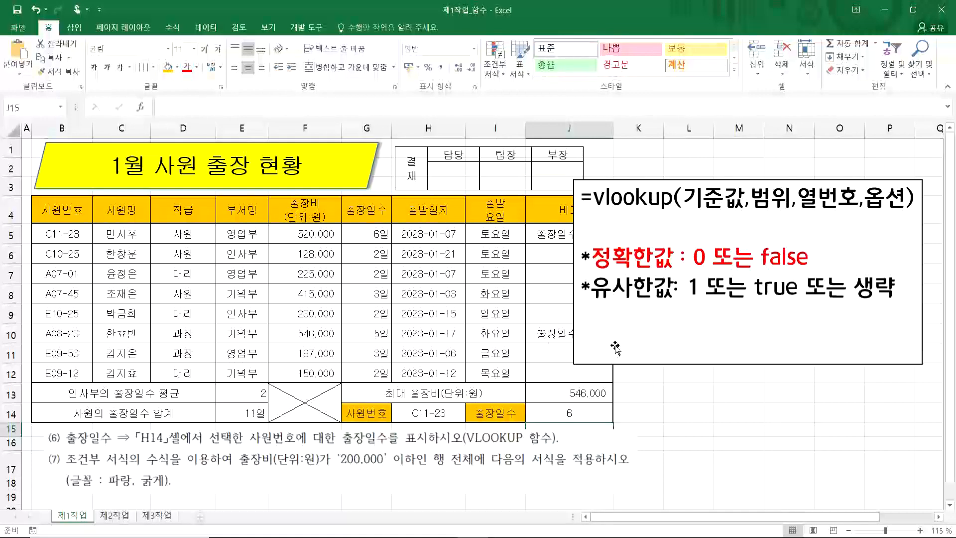
Test the J14 lookup by choosing several other employee numbers in H14 and finish on the table's first employee number
left_click(699, 206)
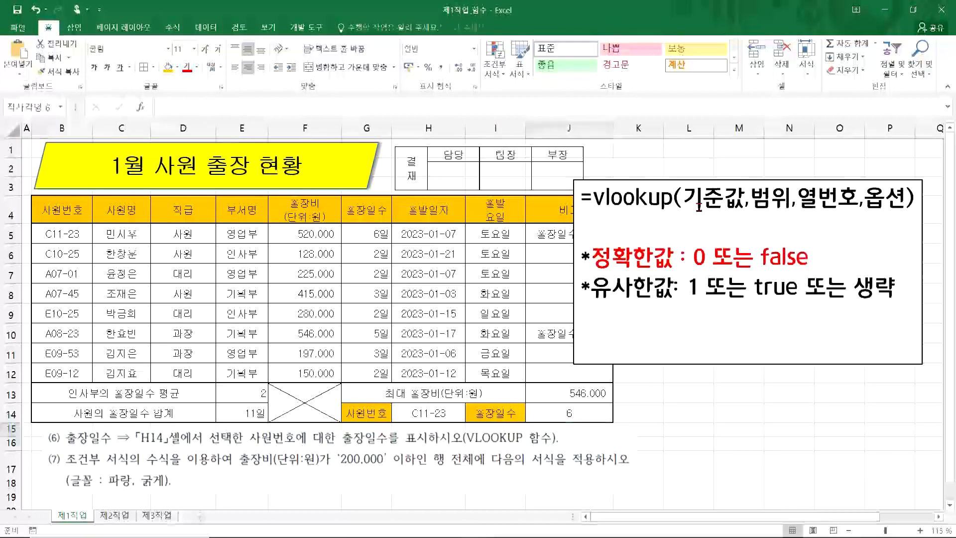
left_click(462, 414)
left_click(470, 416)
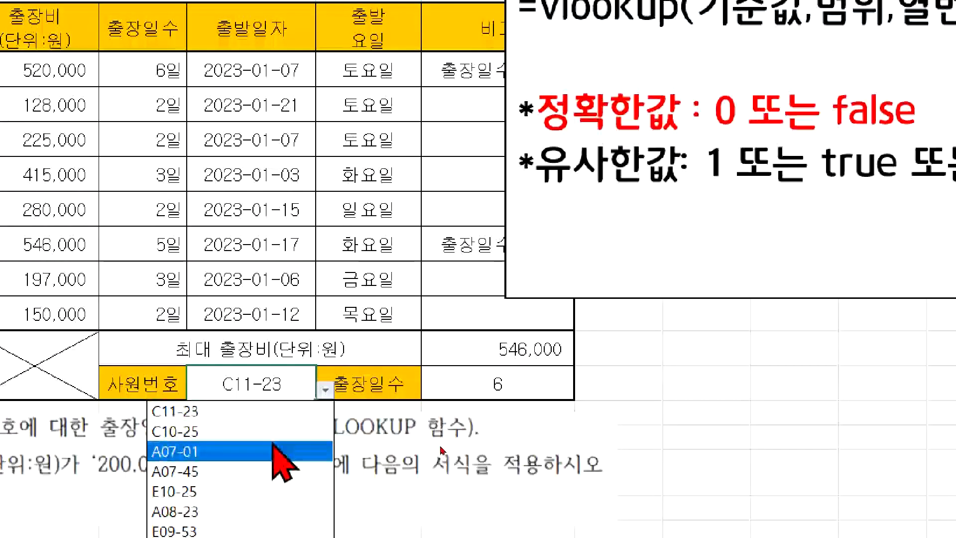
left_click(273, 431)
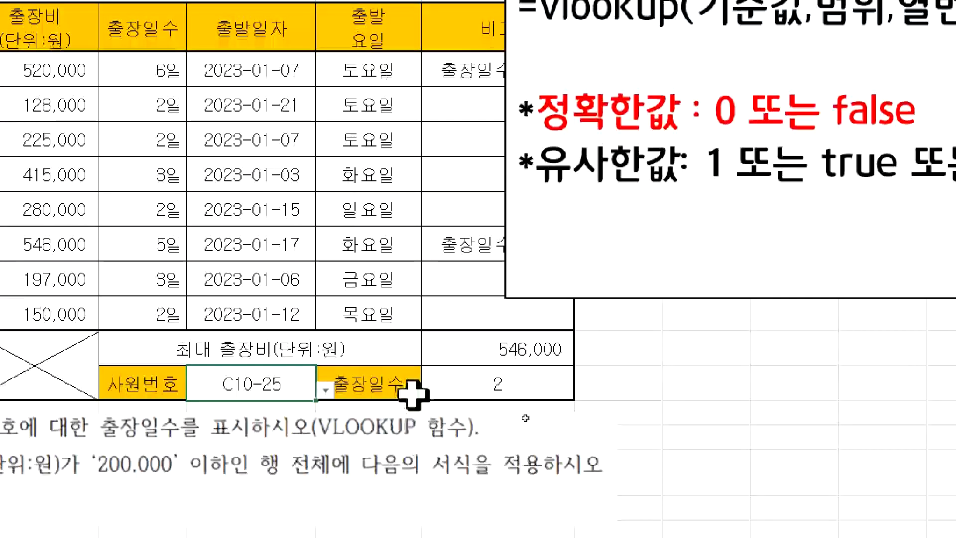
left_click(325, 391)
left_click(267, 465)
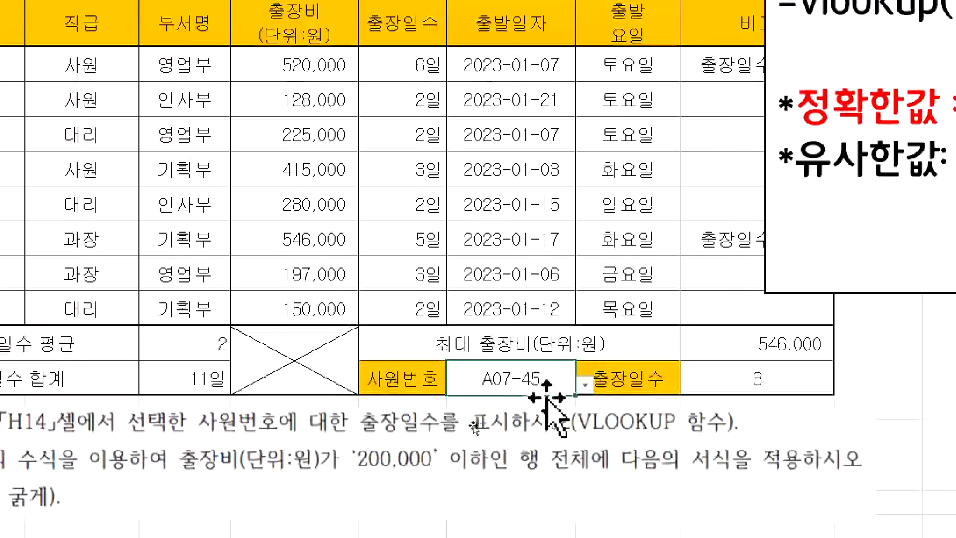
left_click(324, 385)
left_click(431, 506)
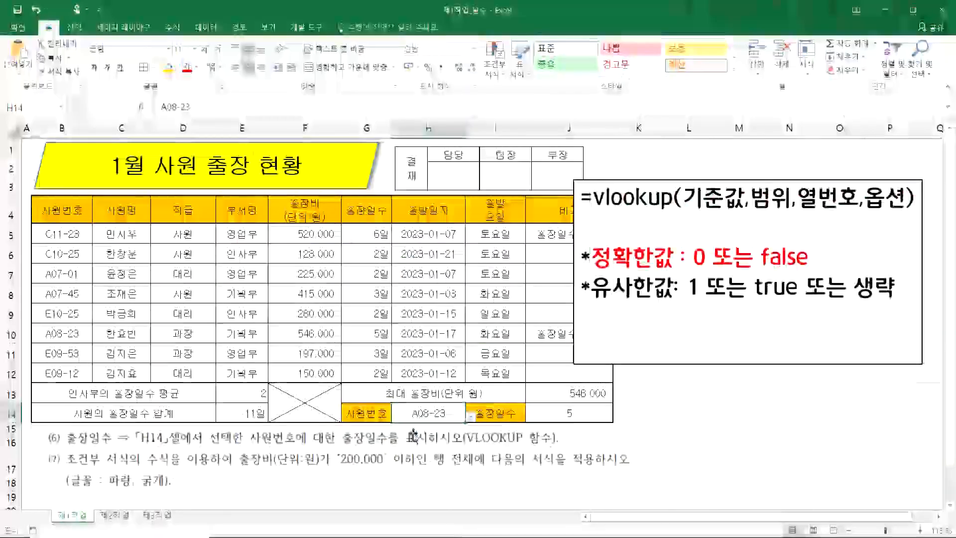
left_click(470, 417)
left_click(428, 477)
left_click(470, 418)
left_click(414, 430)
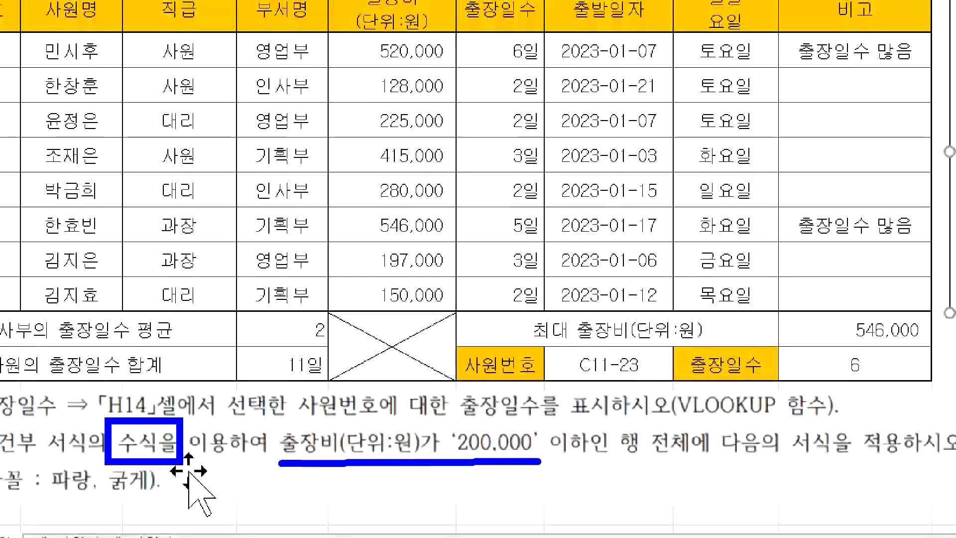
left_click_drag(611, 428, 712, 463)
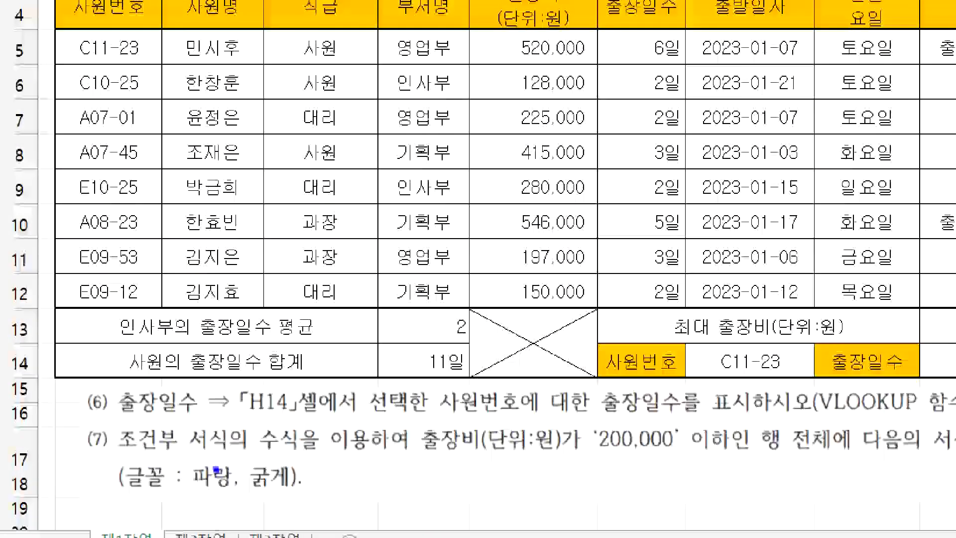
left_click_drag(277, 512, 292, 512)
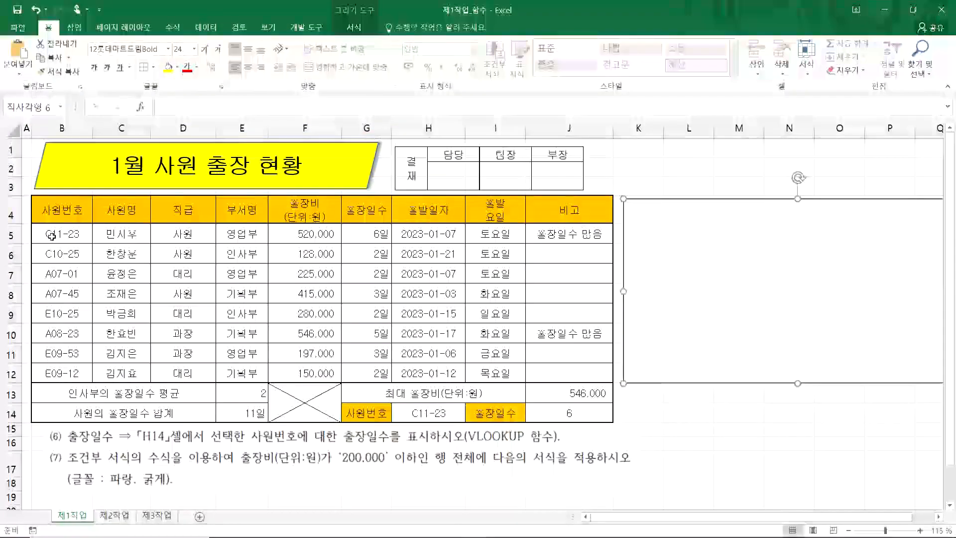
left_click_drag(52, 237, 597, 377)
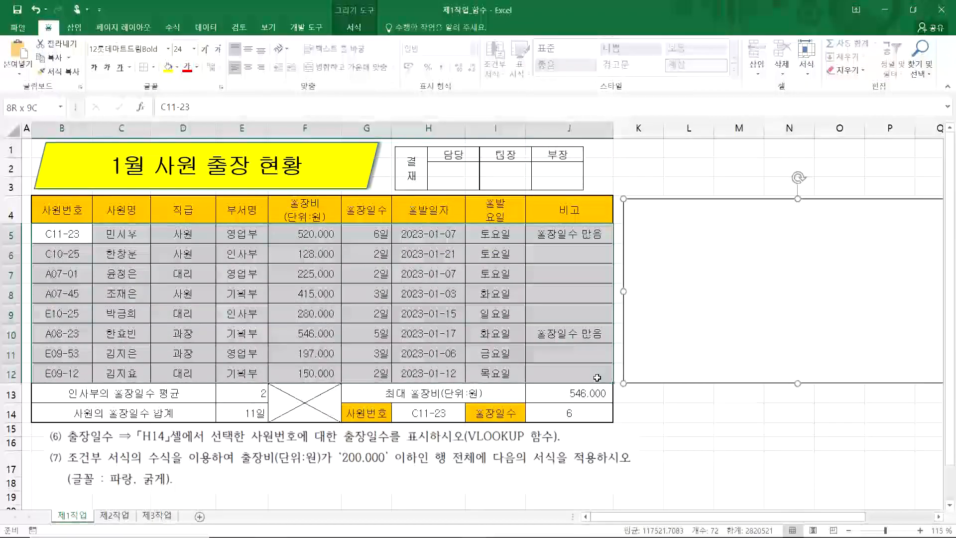
left_click_drag(241, 234, 239, 344)
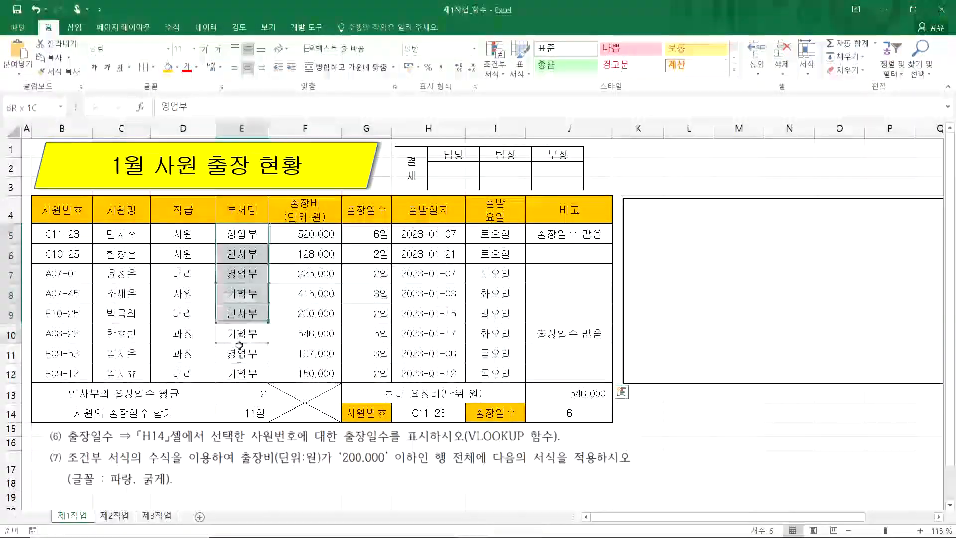
Start a new formula-based conditional formatting rule for B5:J12 with the condition =$F5<=200000
left_click_drag(51, 234, 587, 368)
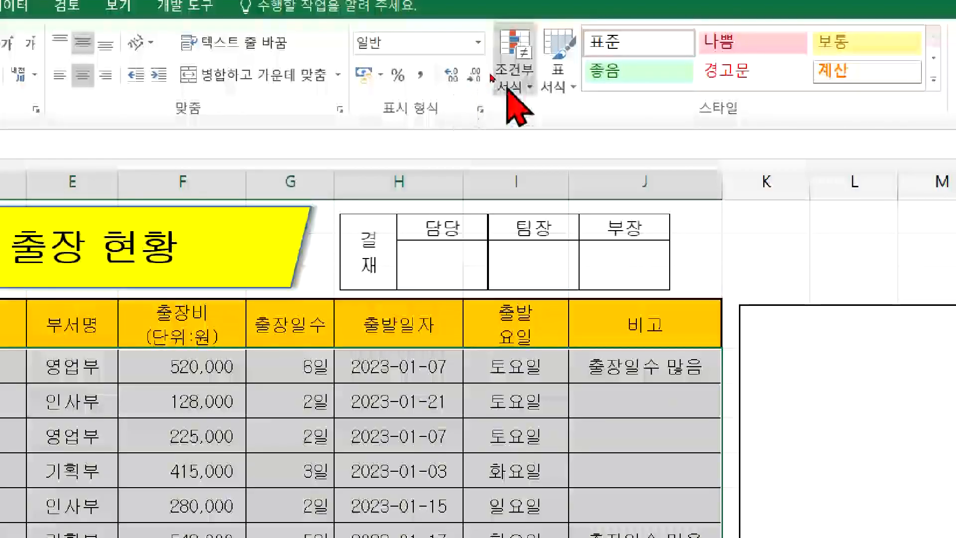
left_click(490, 74)
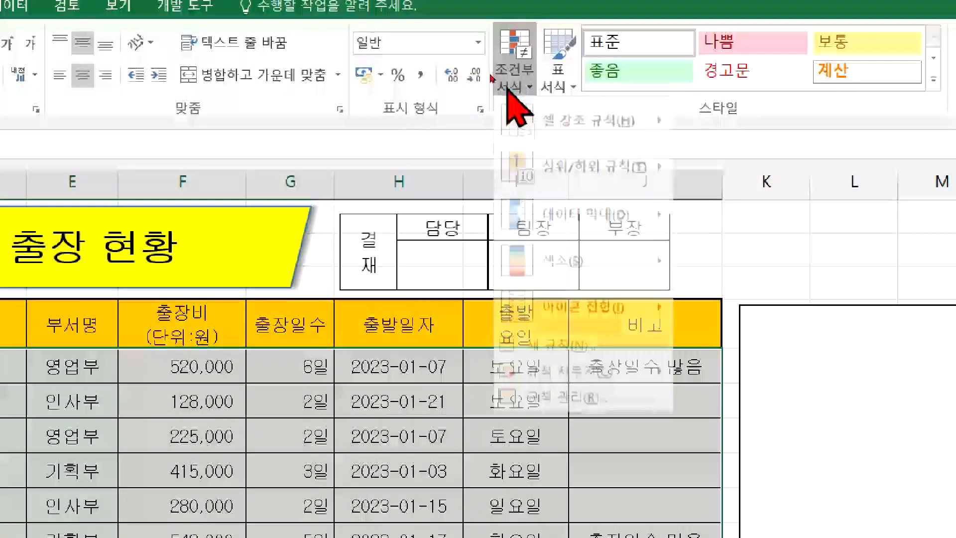
left_click(605, 349)
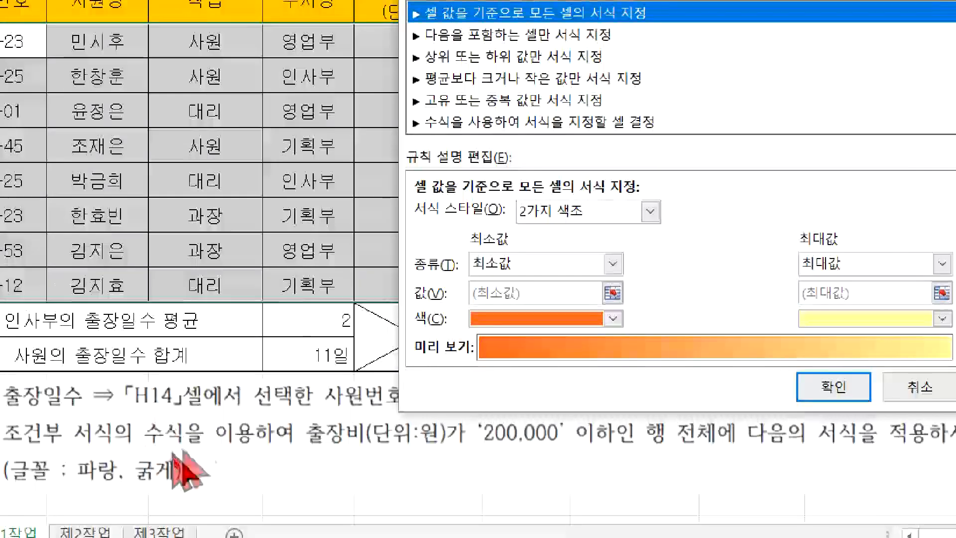
left_click(472, 124)
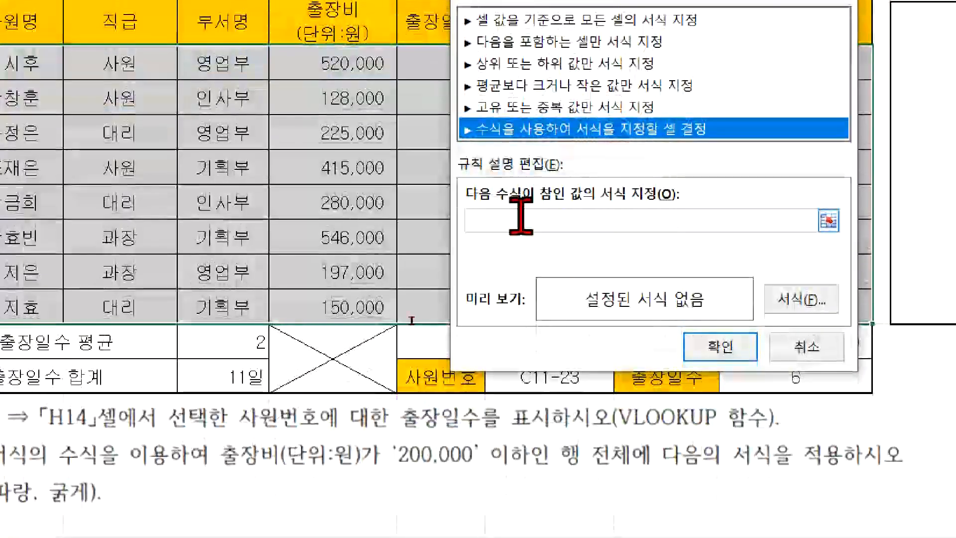
left_click(630, 387)
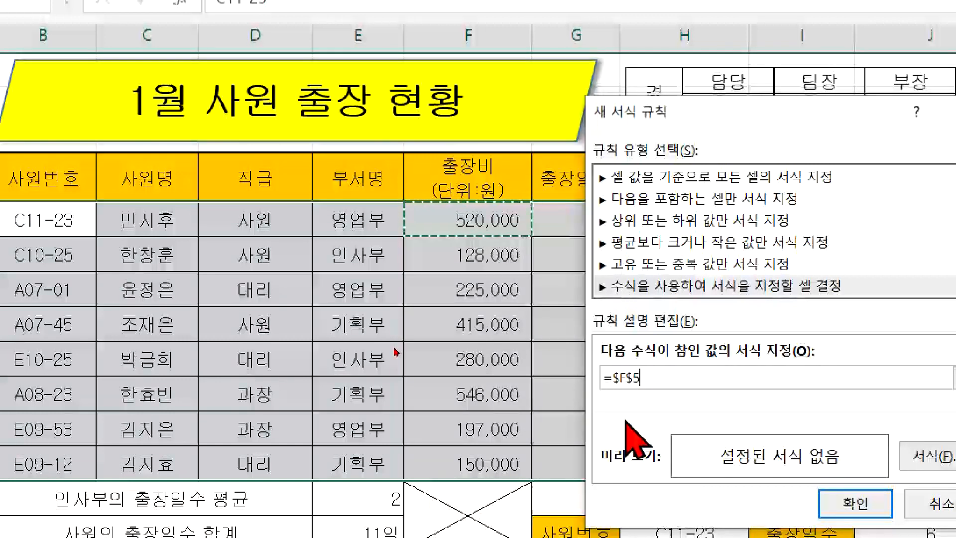
key("F4")
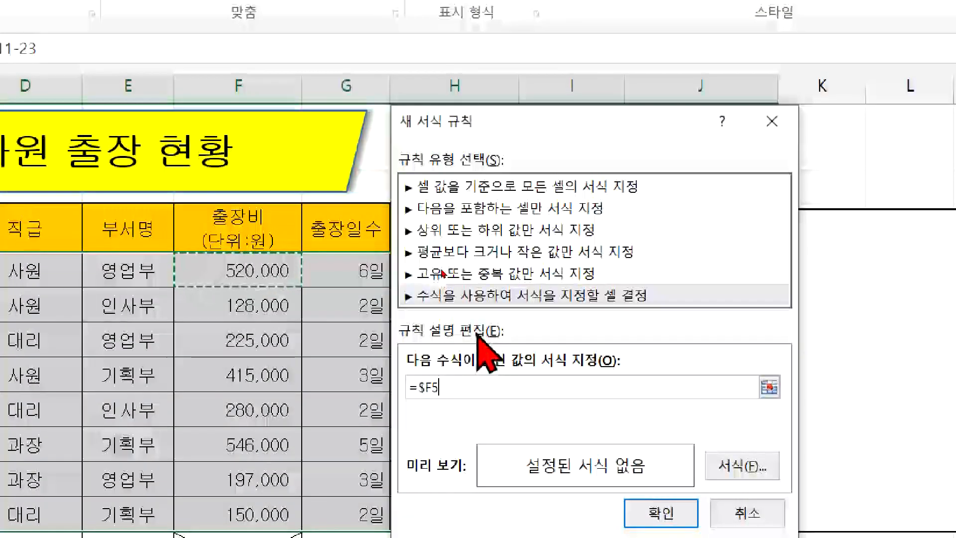
type("<=20")
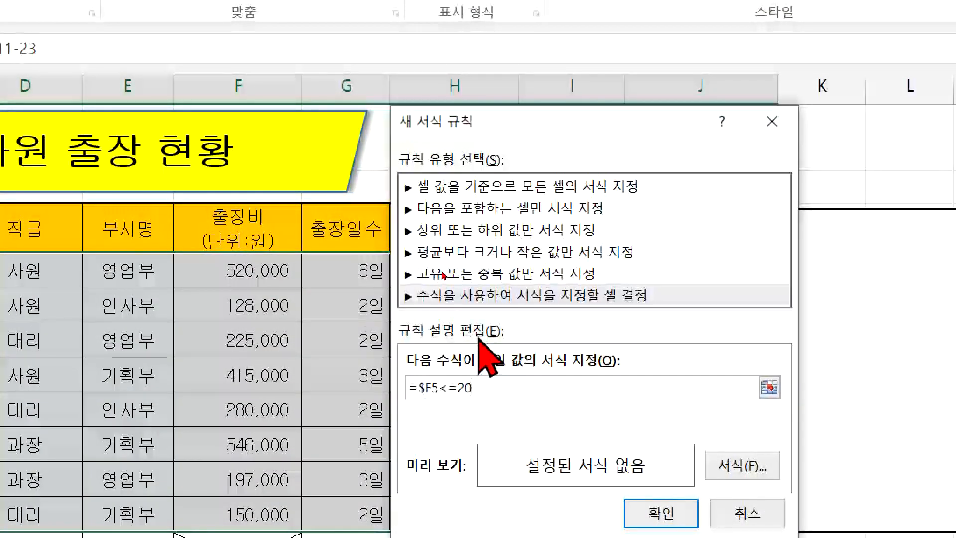
type("000")
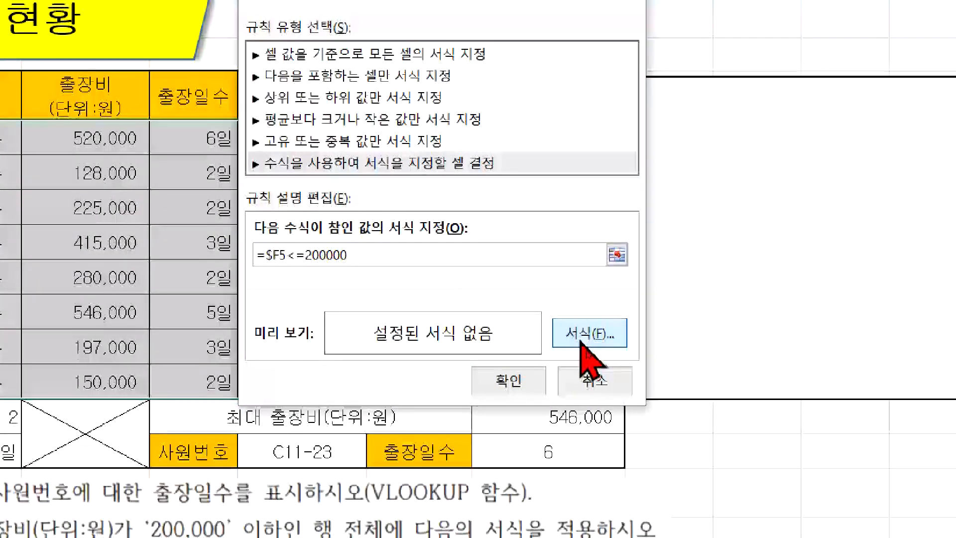
Give the rule a bold font (굵게) in standard blue and apply it to the selected rows
left_click(598, 332)
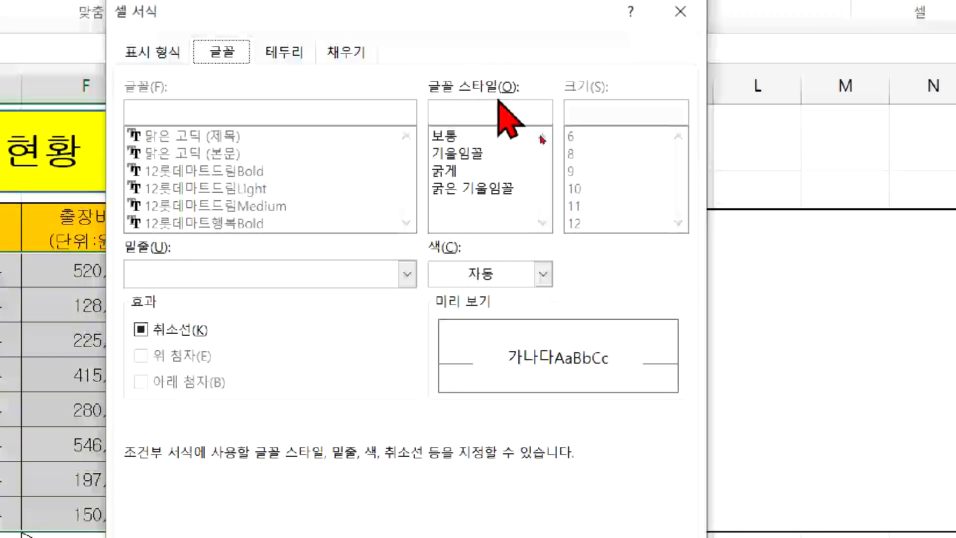
left_click(454, 172)
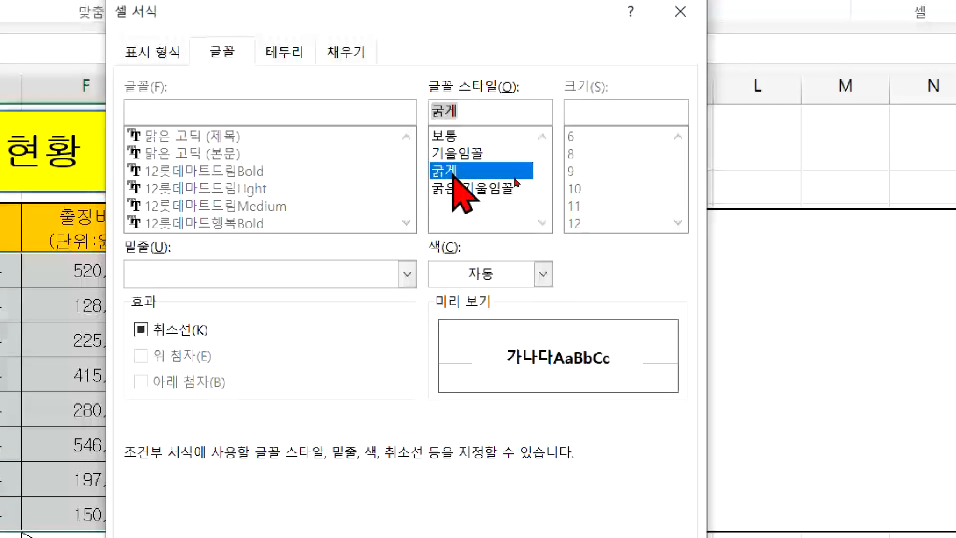
left_click(483, 281)
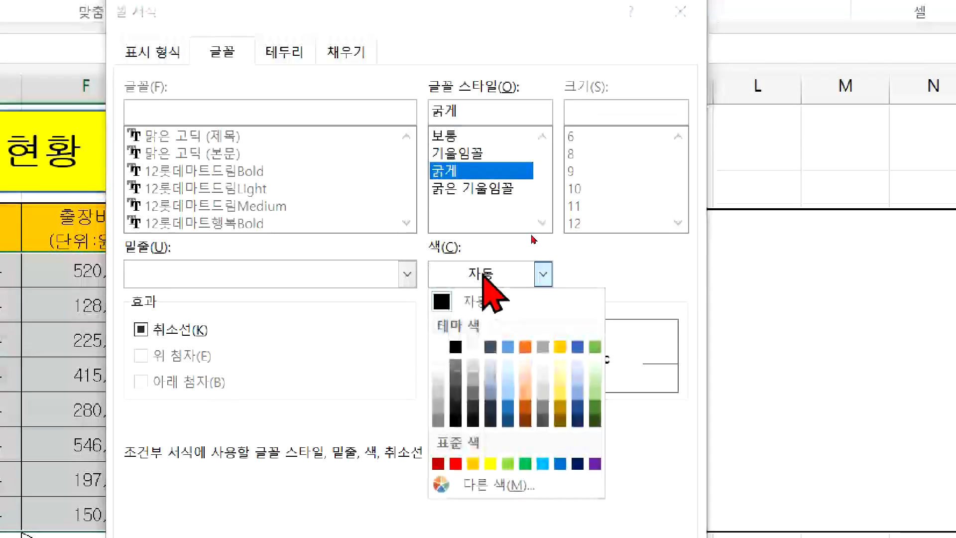
left_click(560, 464)
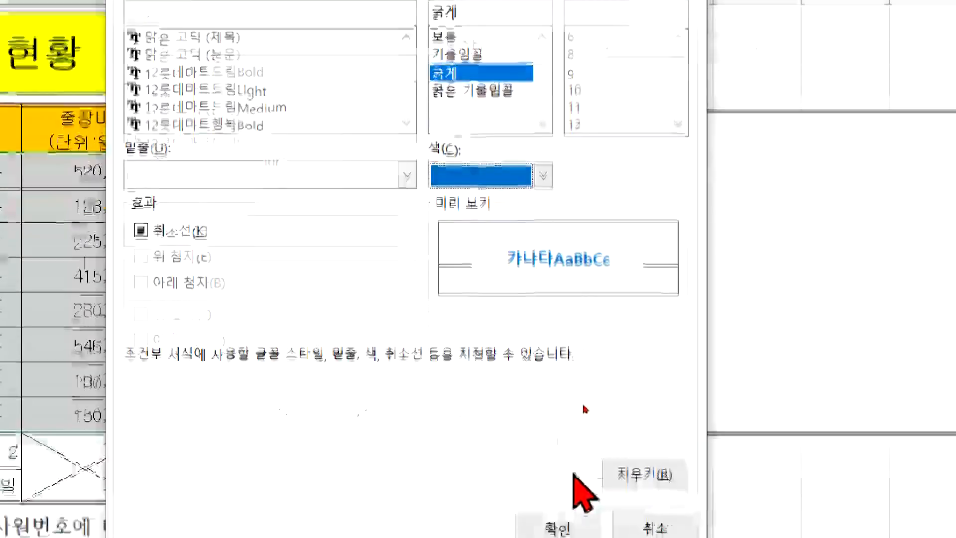
left_click(568, 486)
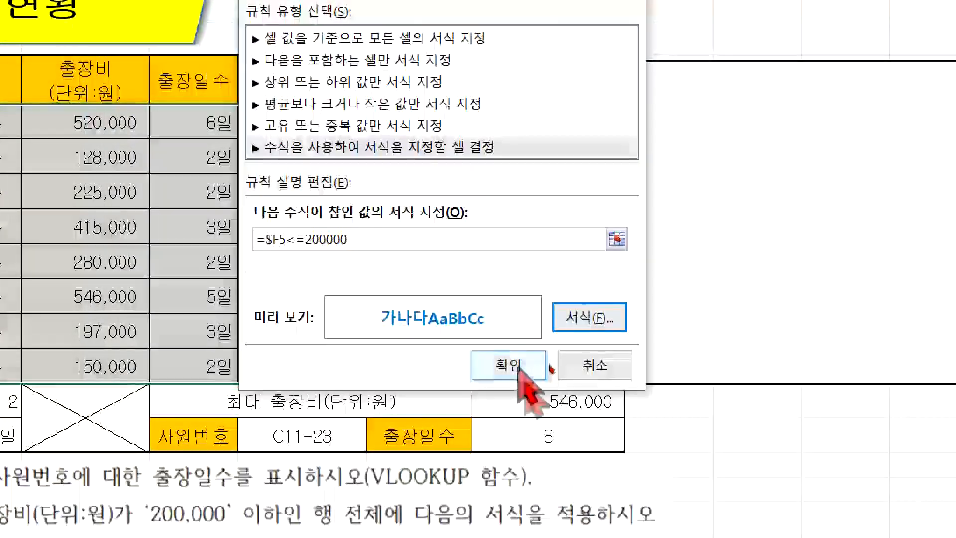
left_click(512, 365)
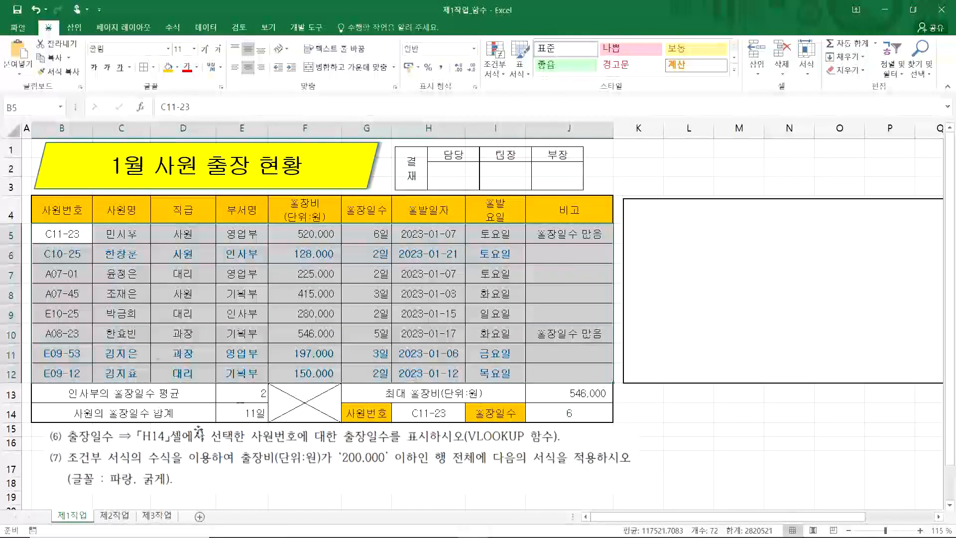
left_click(430, 314)
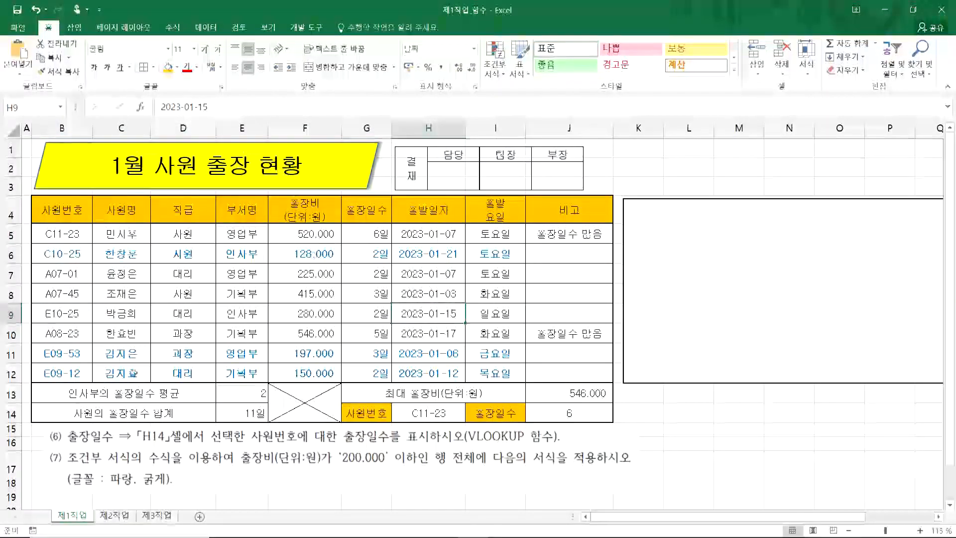